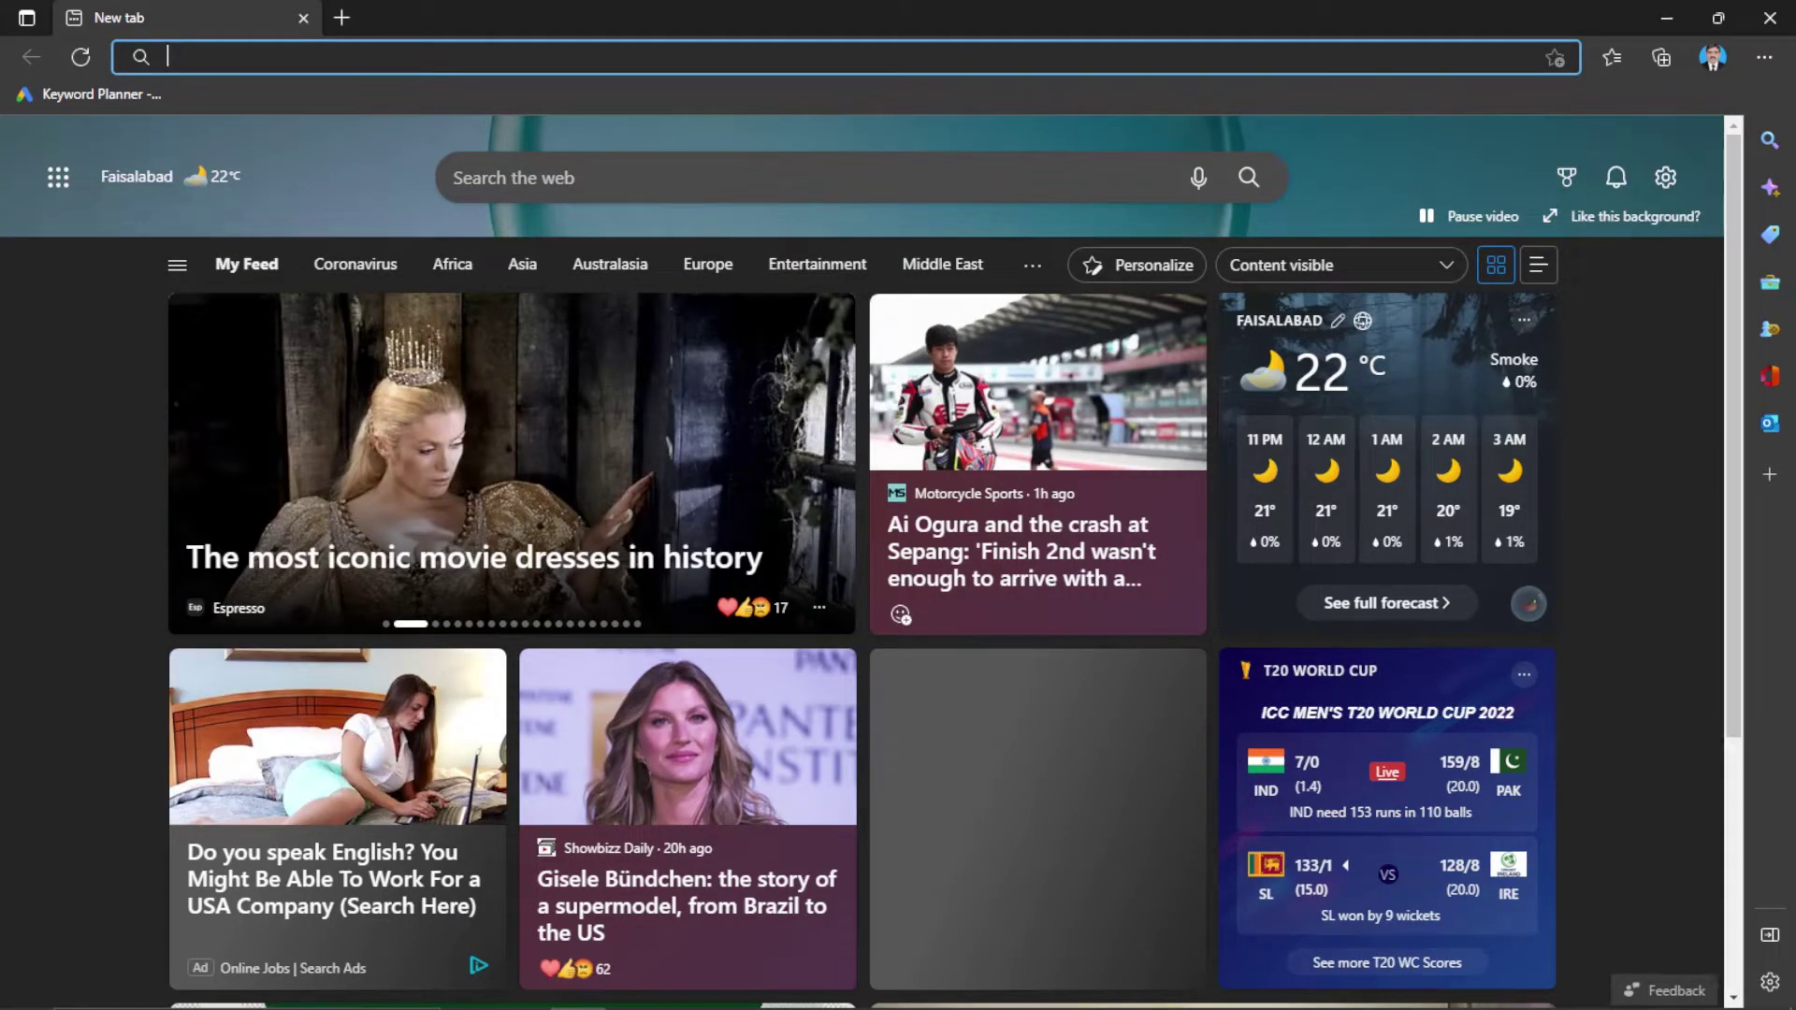
Open the Facebook page at facebook.com/patf.pk.
{"action": "type", "text": "facebook.com"}
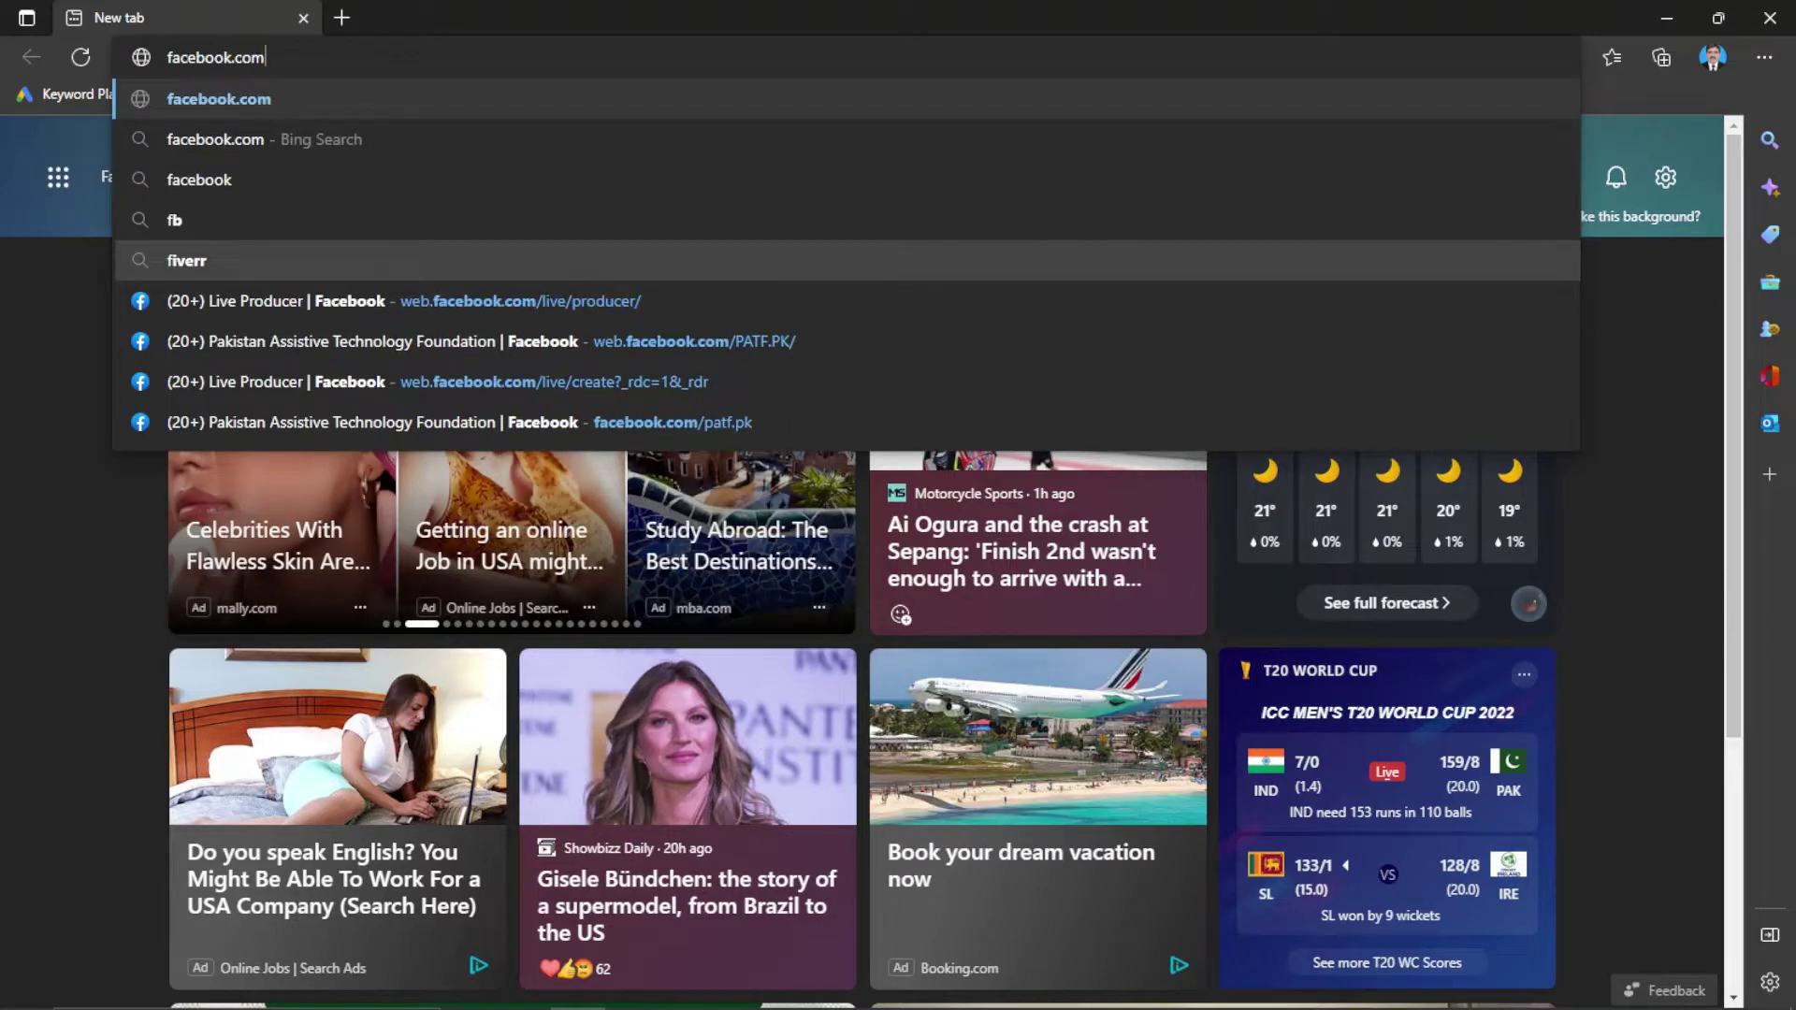
{"action": "type", "text": "/"}
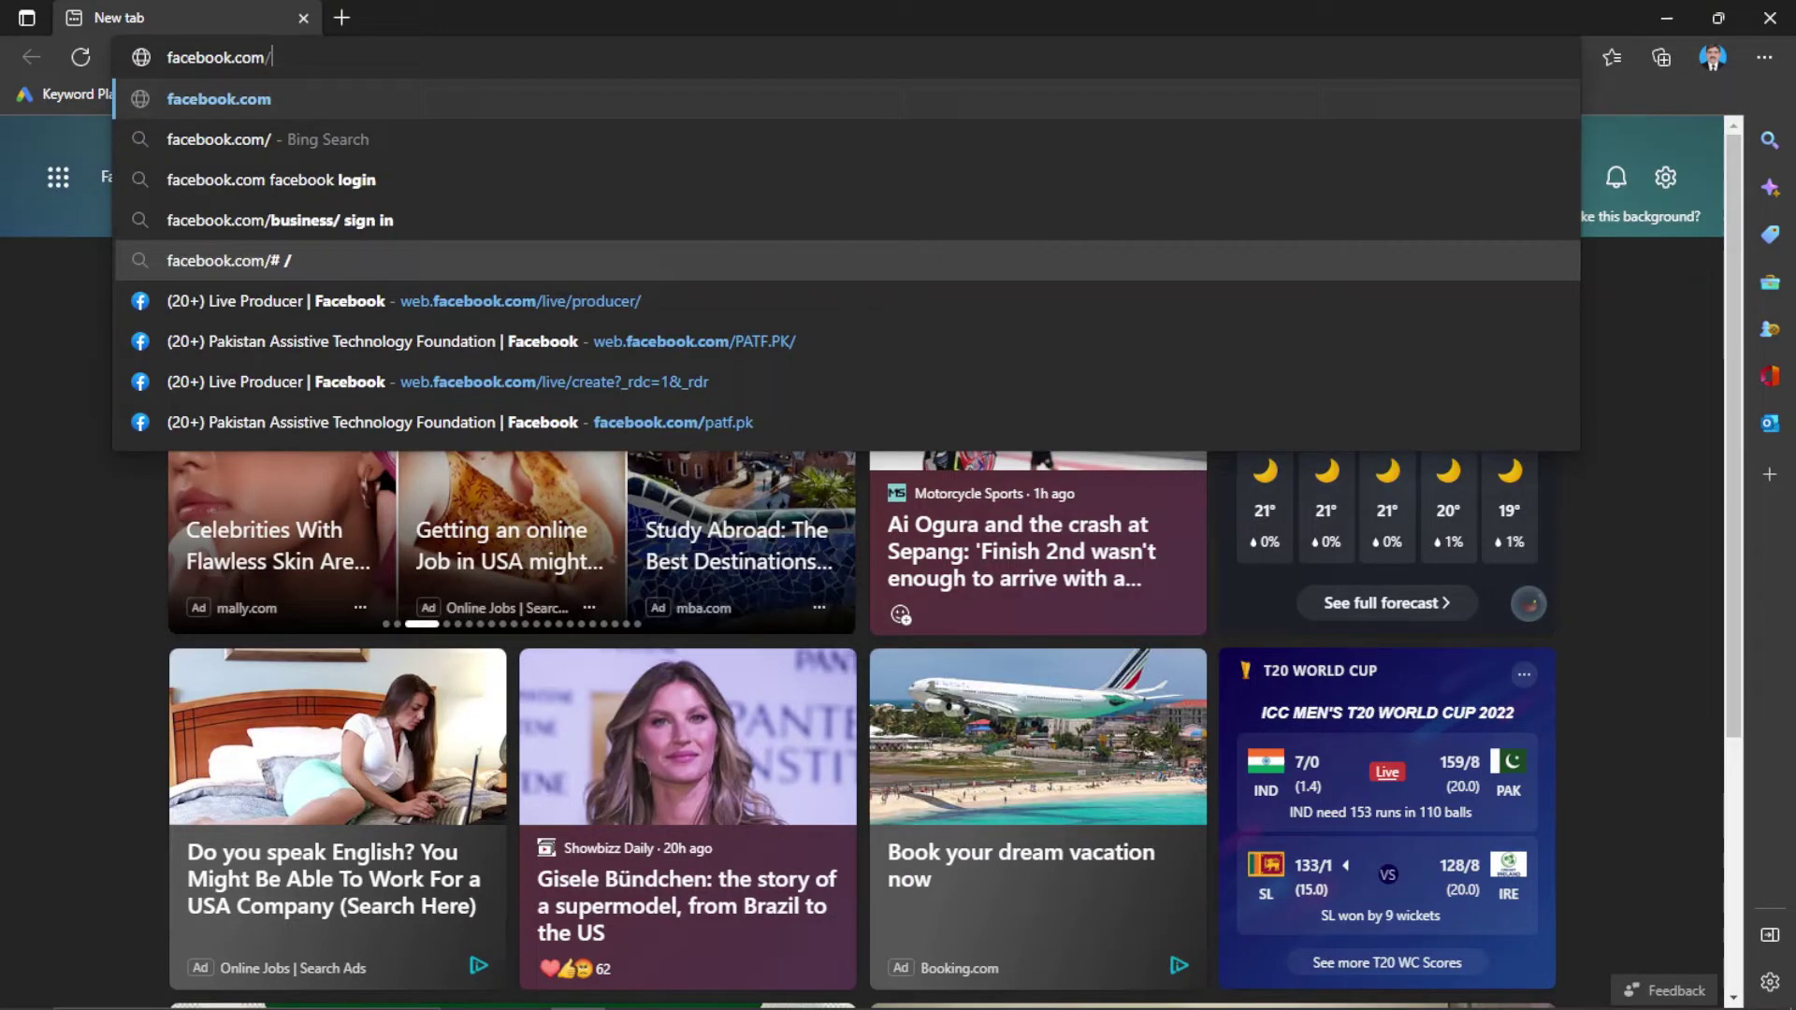
{"action": "type", "text": "patf.pk"}
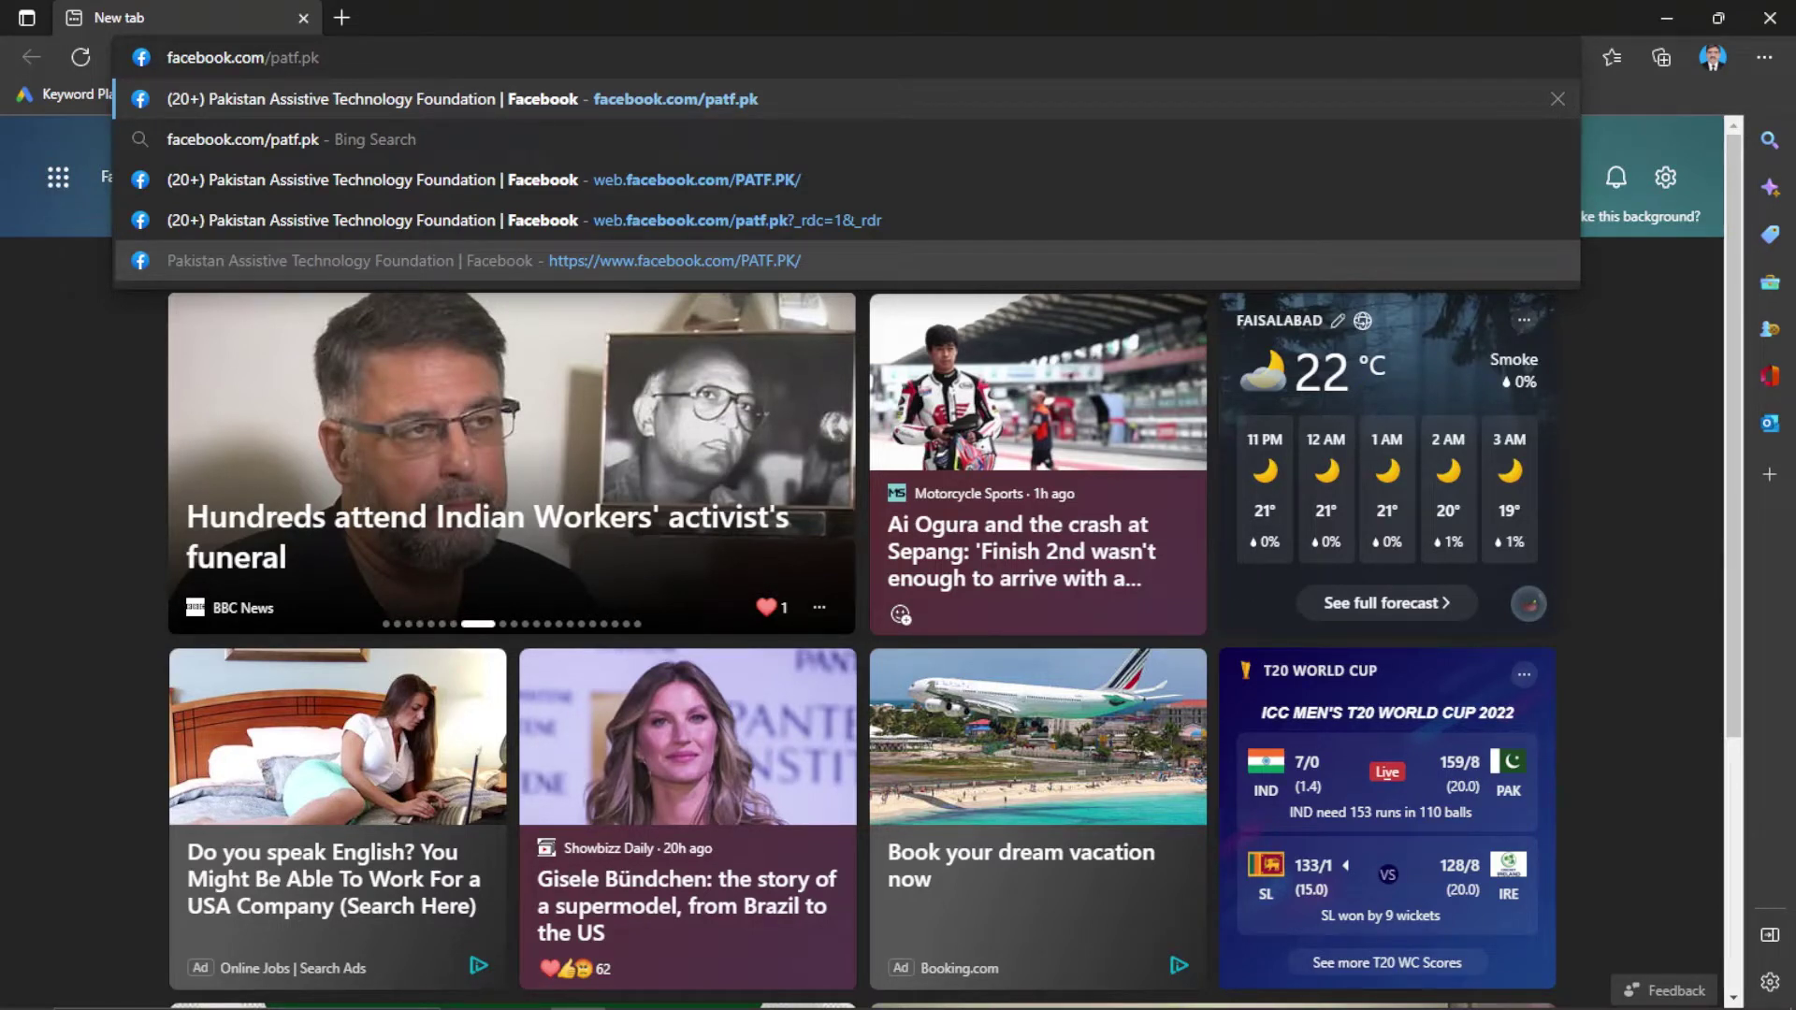
{"action": "key", "text": "Return"}
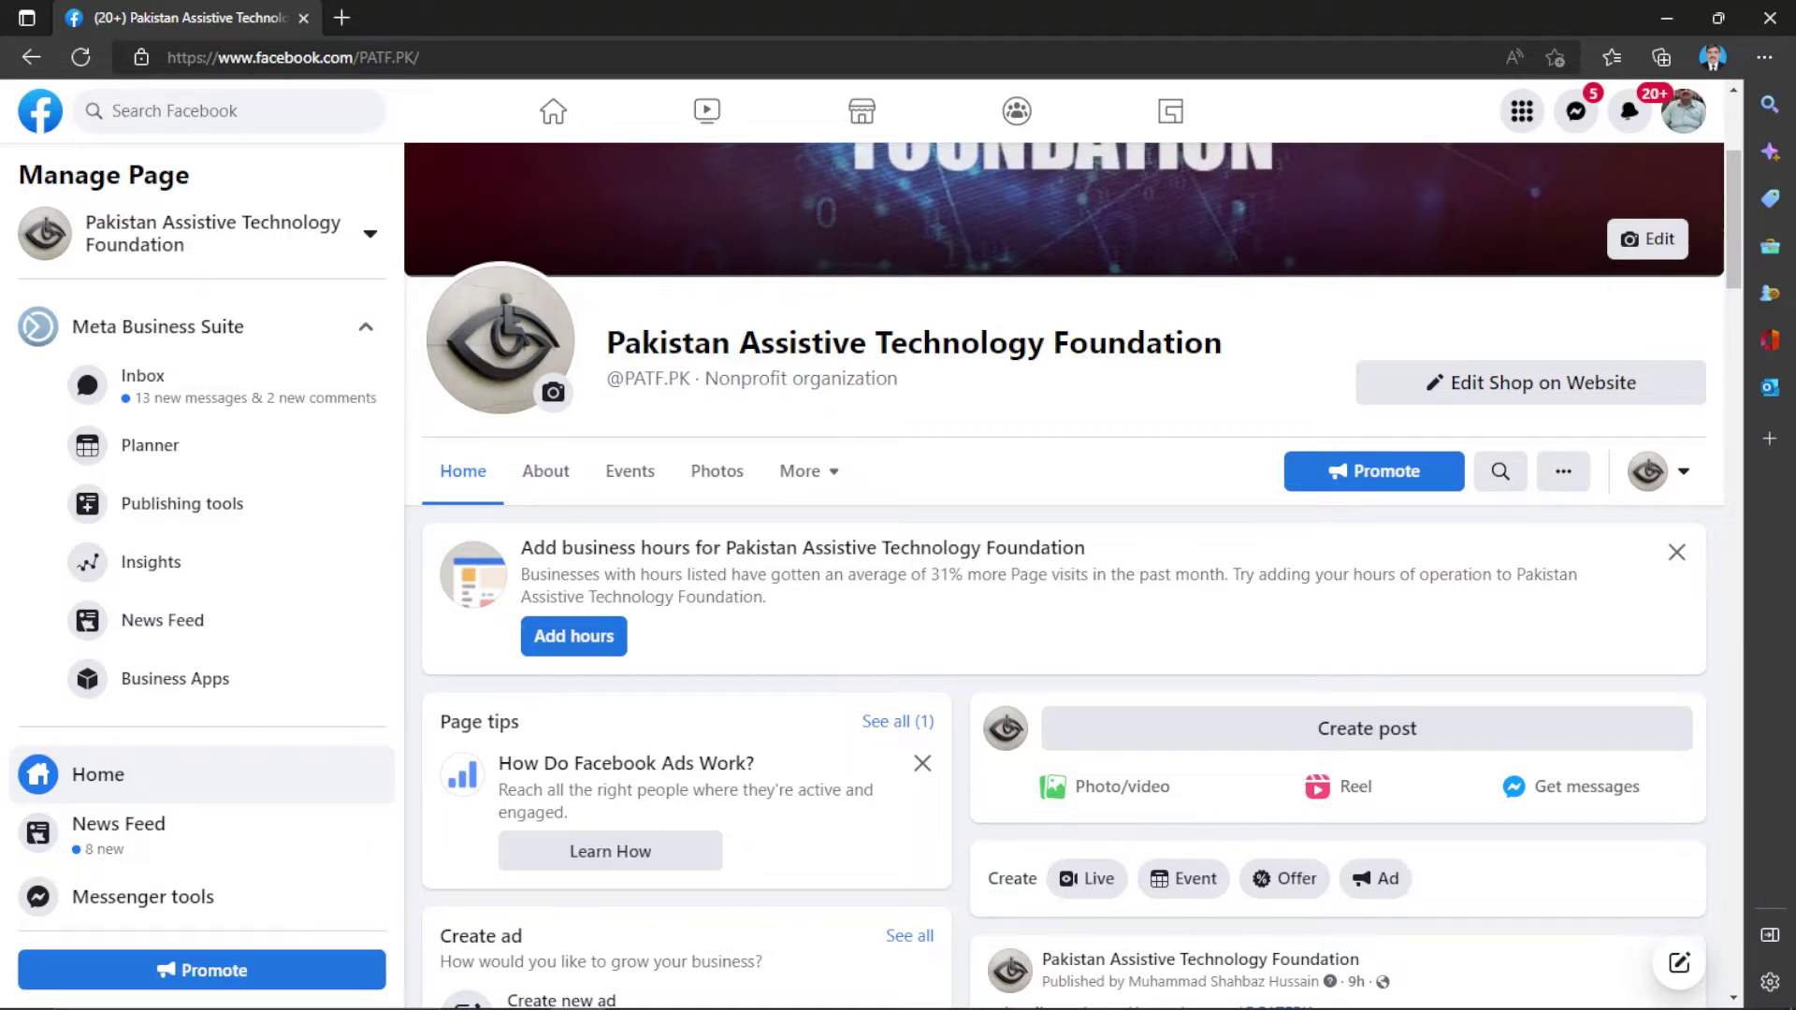
Find the Live option among the page's creation choices and open the live video setup.
{"action": "key", "text": "ctrl+Insert+f"}
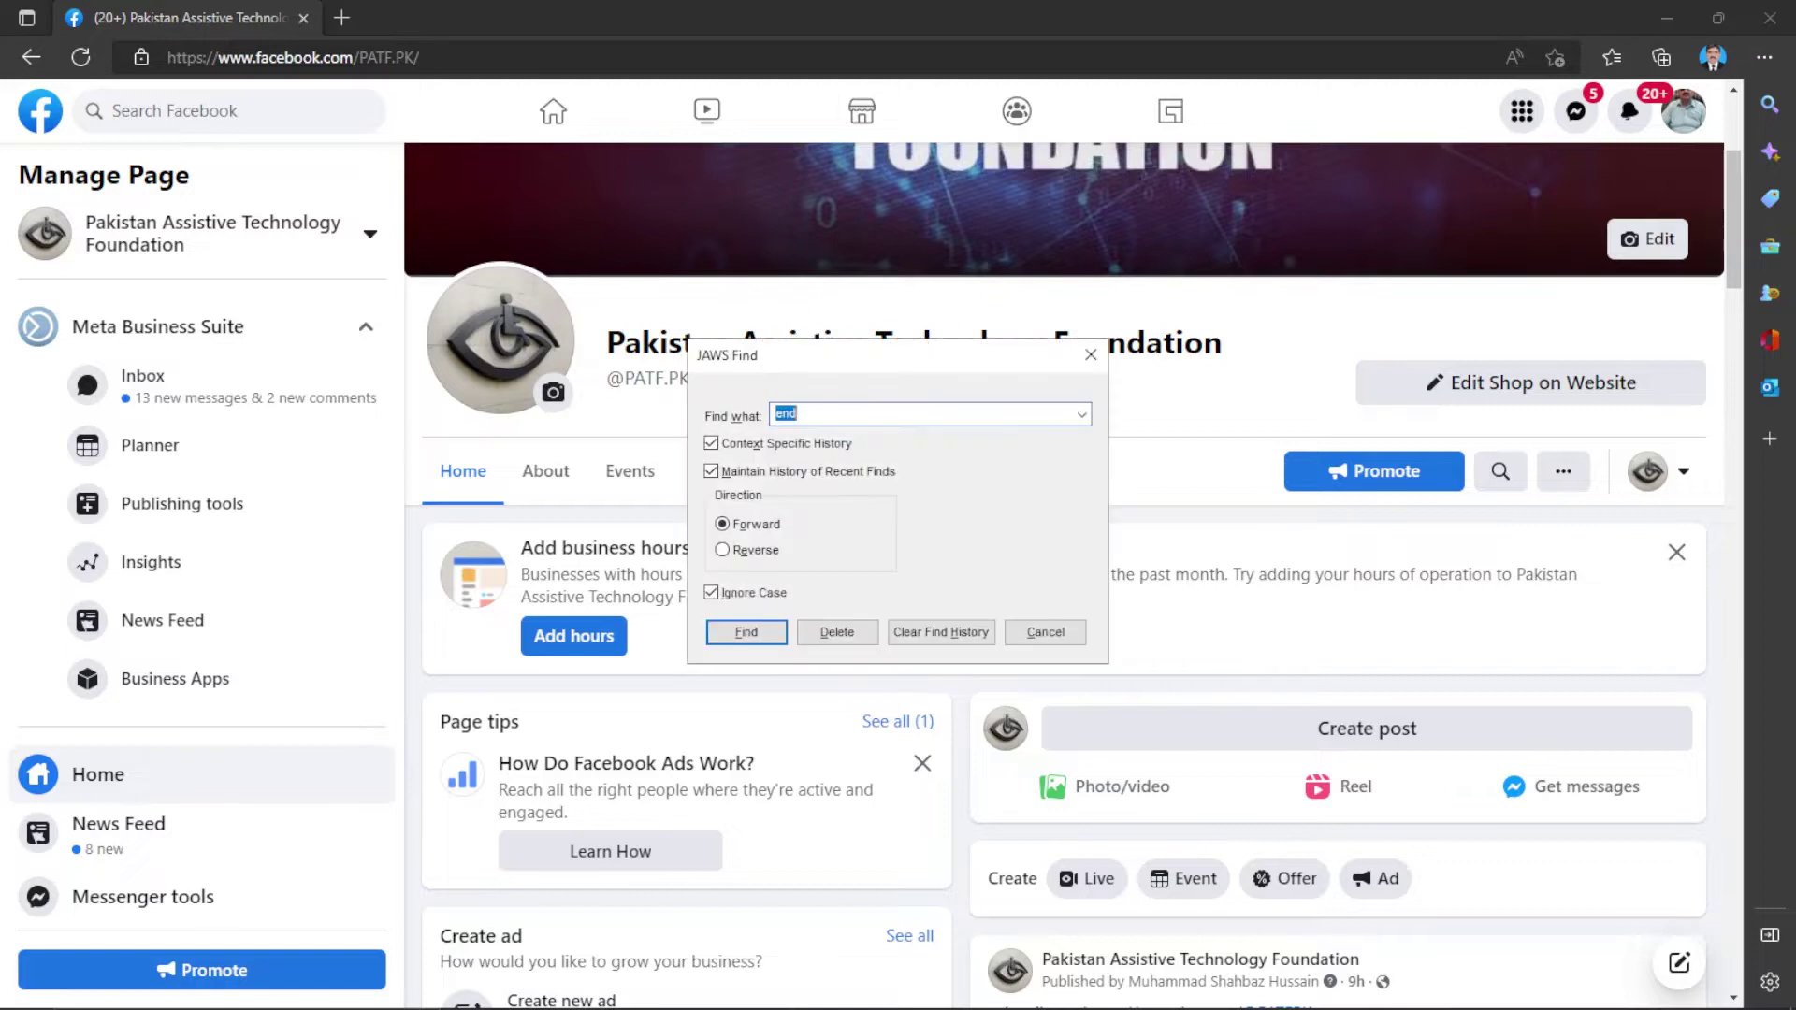
{"action": "key", "text": "Return"}
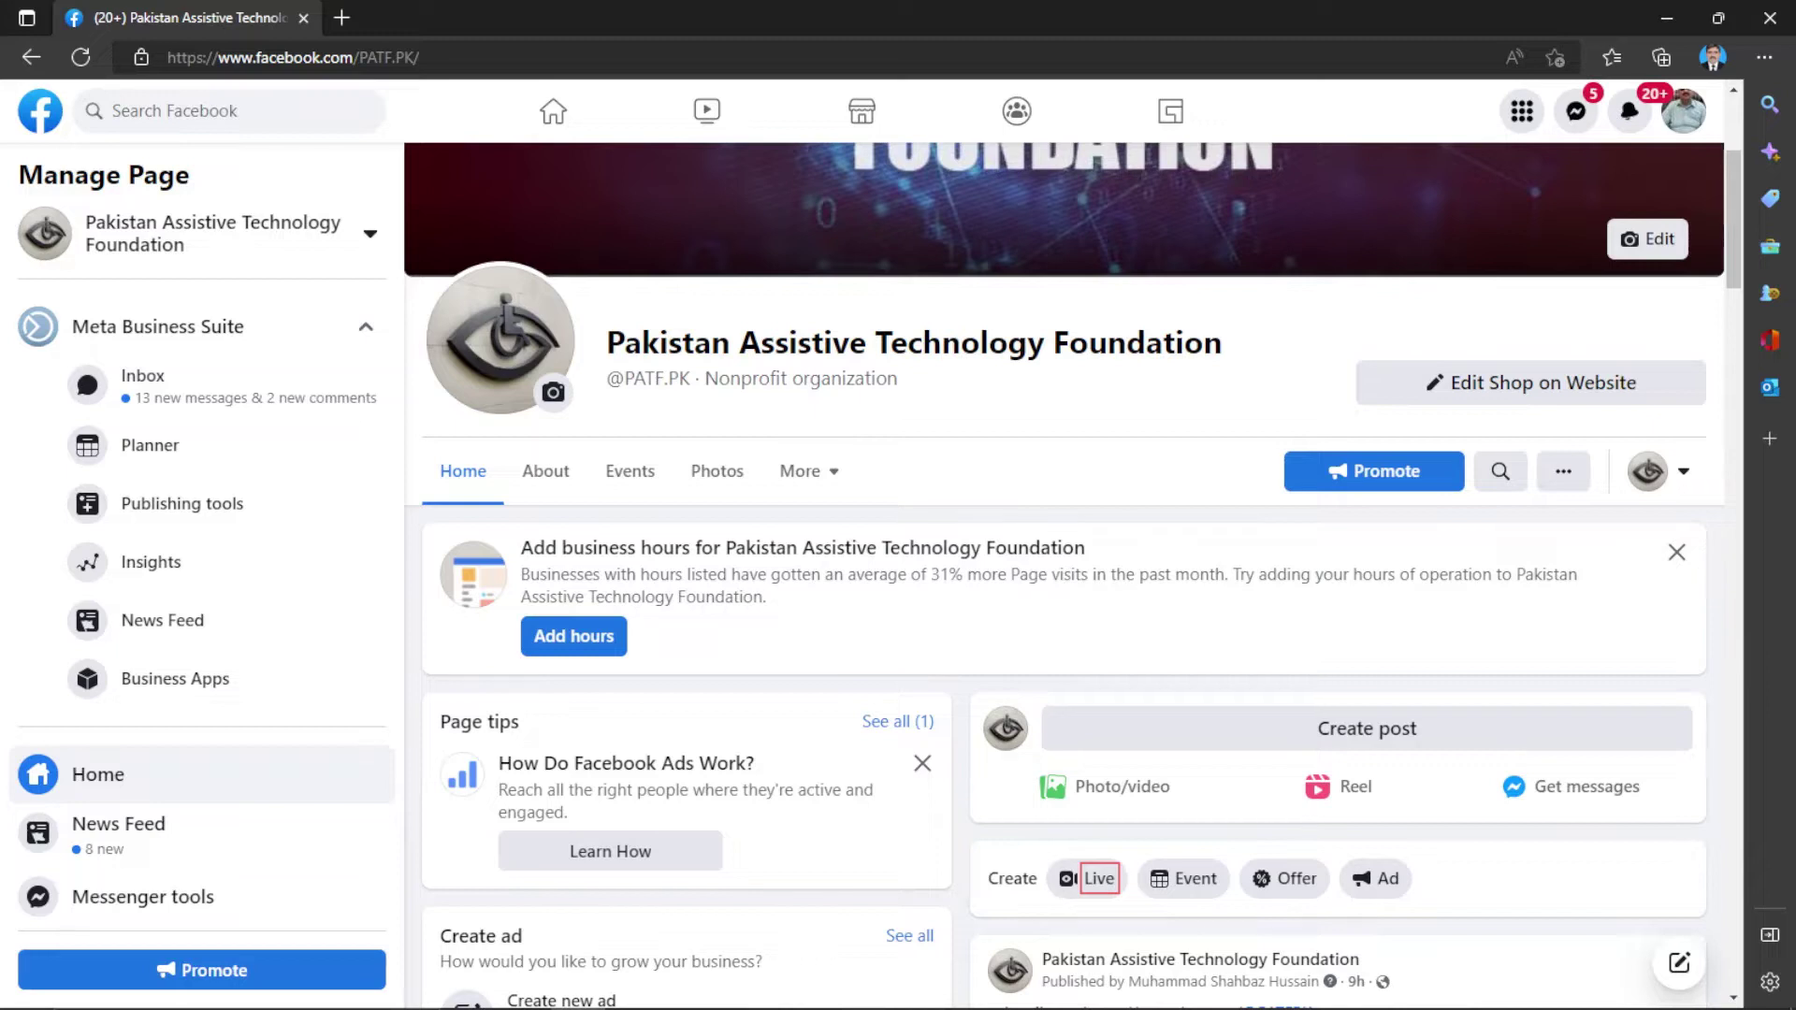
{"action": "key", "text": "Return"}
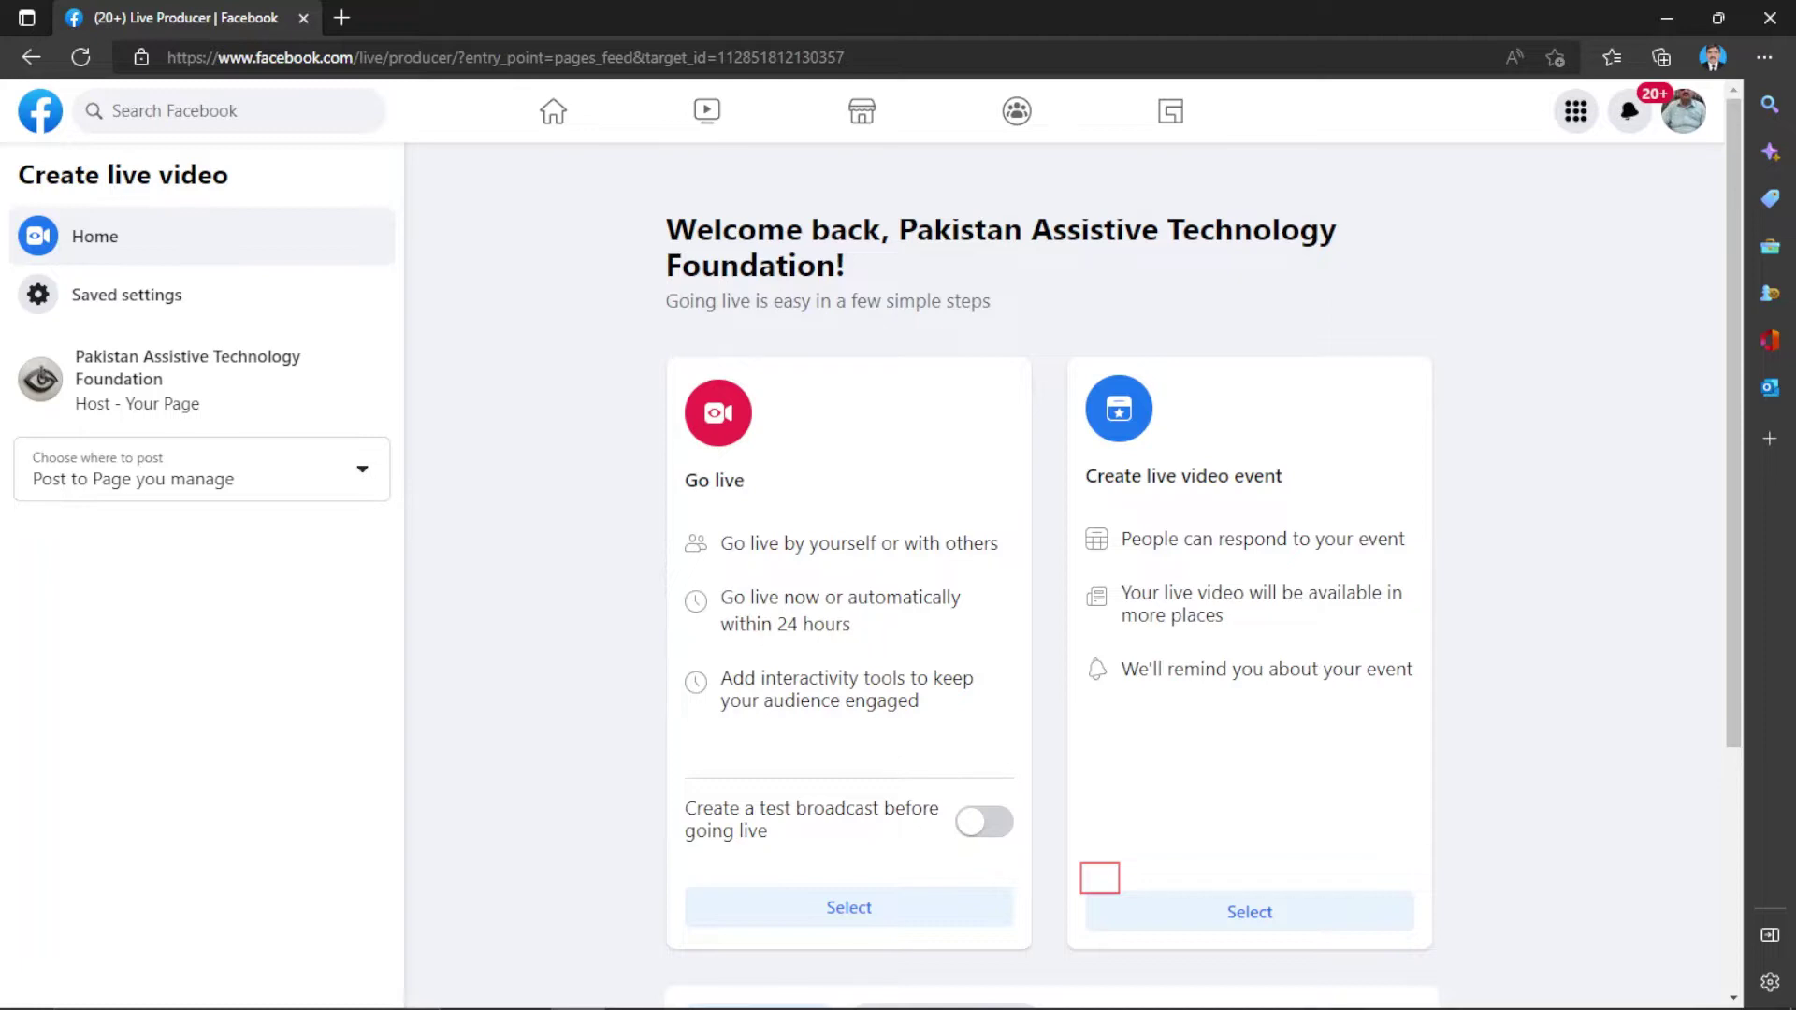
Review the live video host and posting destination, and select the Go live option instead of a live video event.
{"action": "key", "text": "h"}
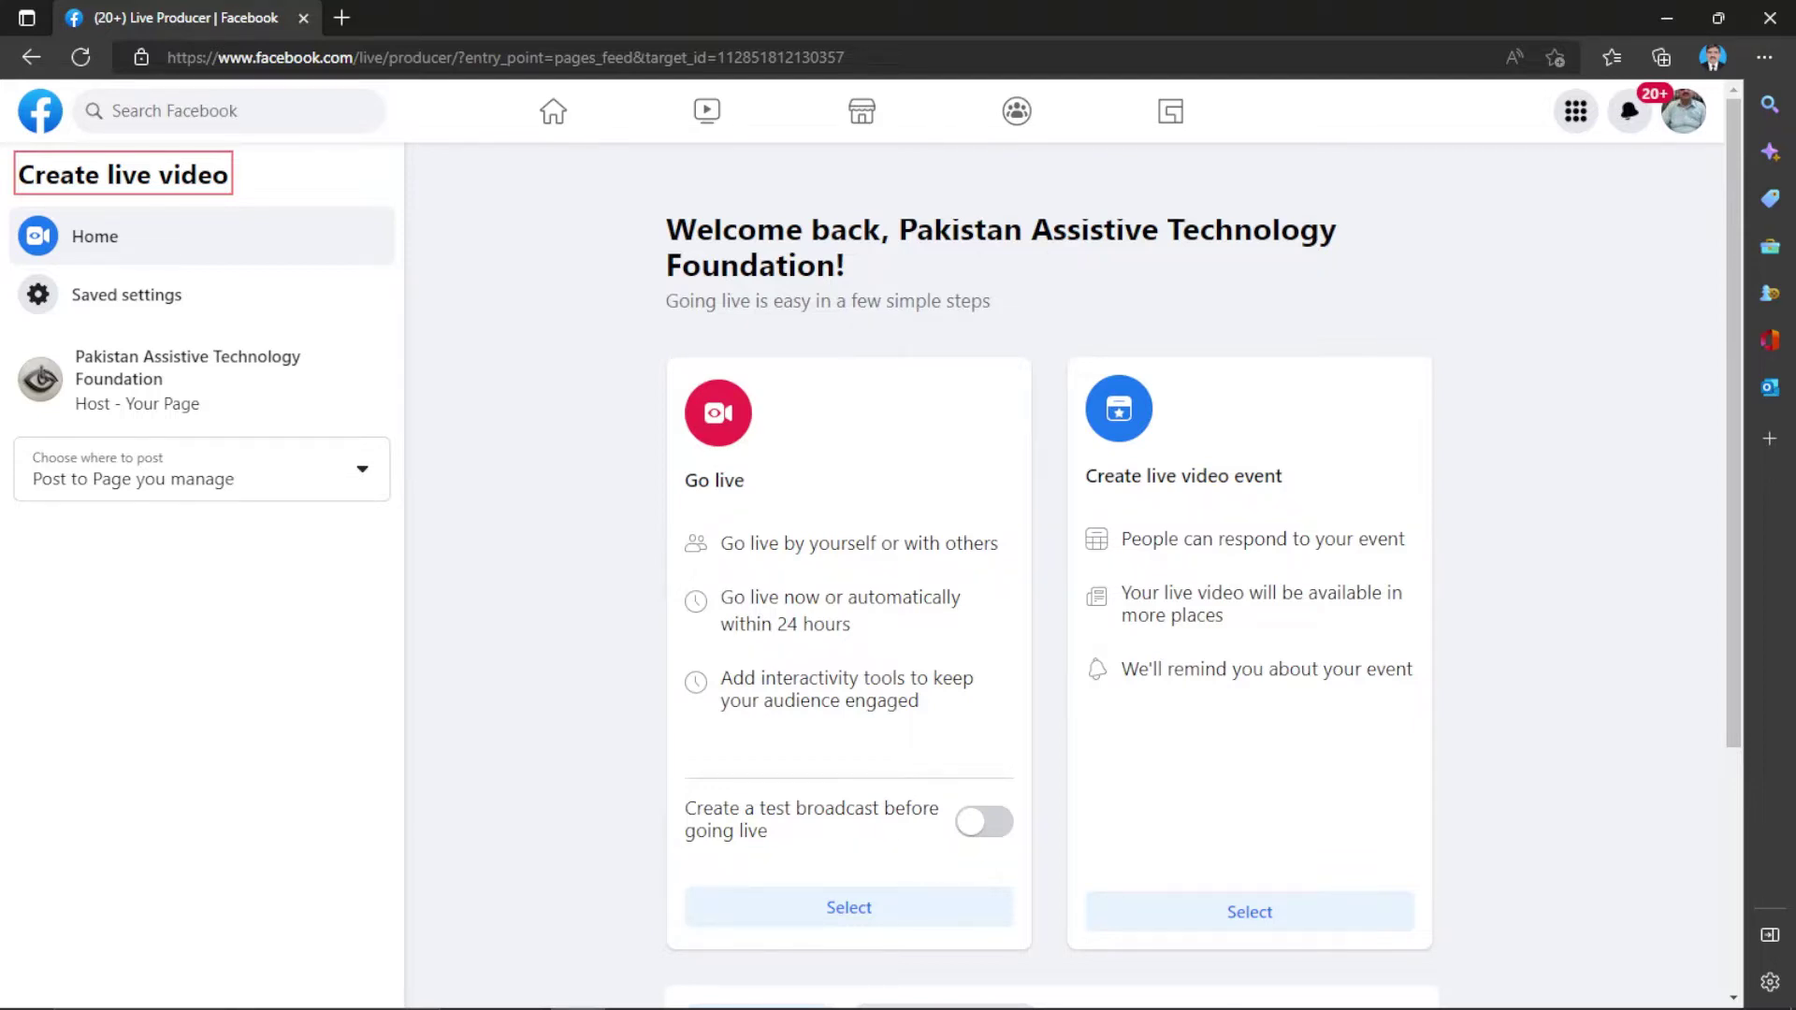
{"action": "key", "text": "Down"}
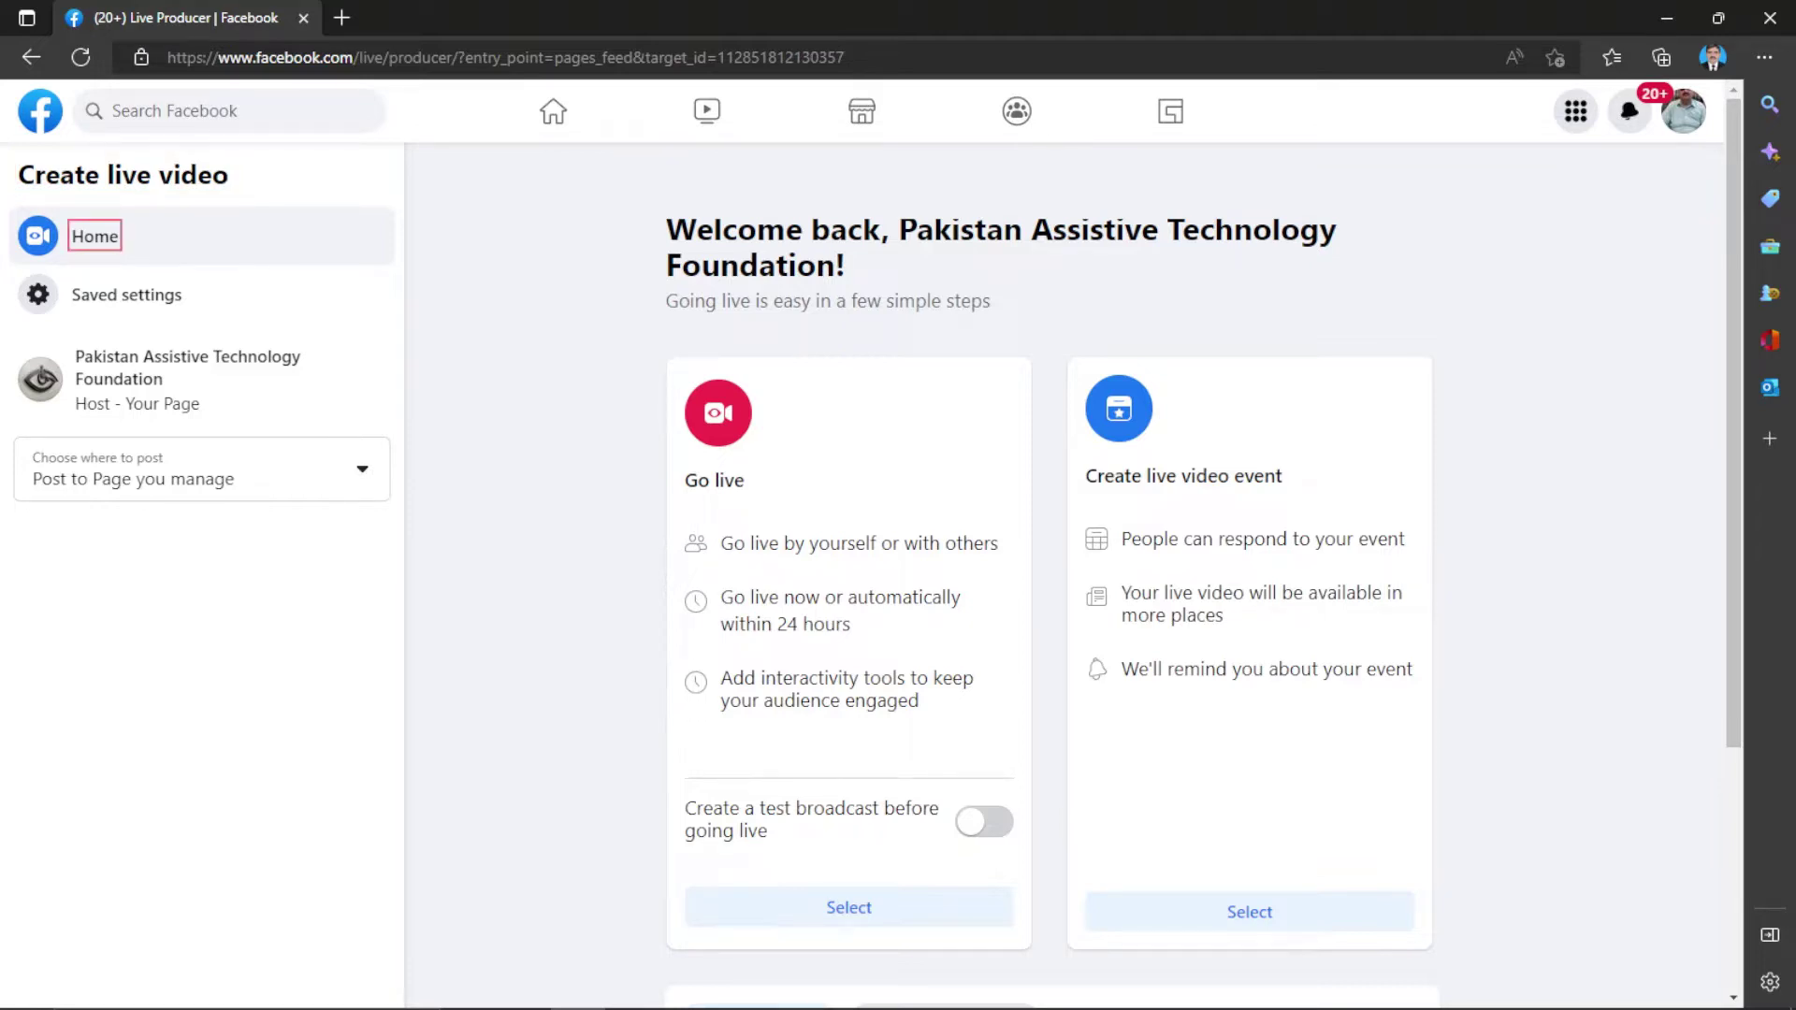
{"action": "key", "text": "Down"}
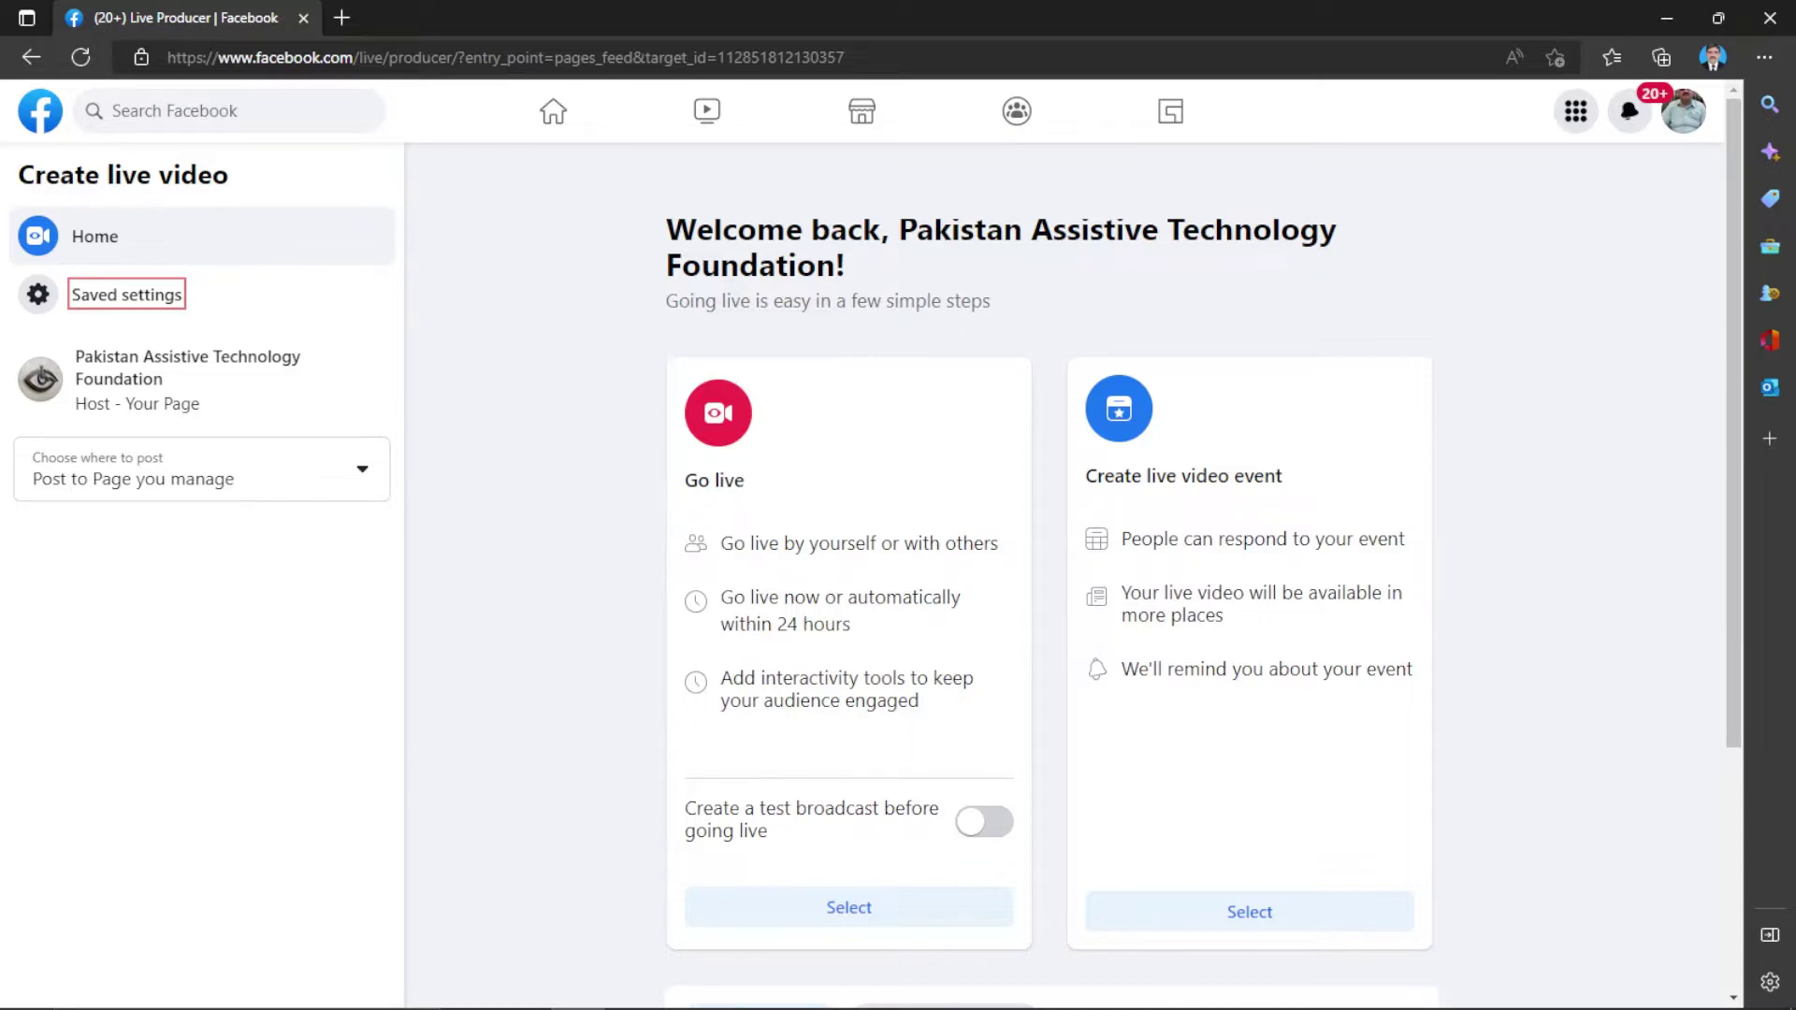
{"action": "key", "text": "Down"}
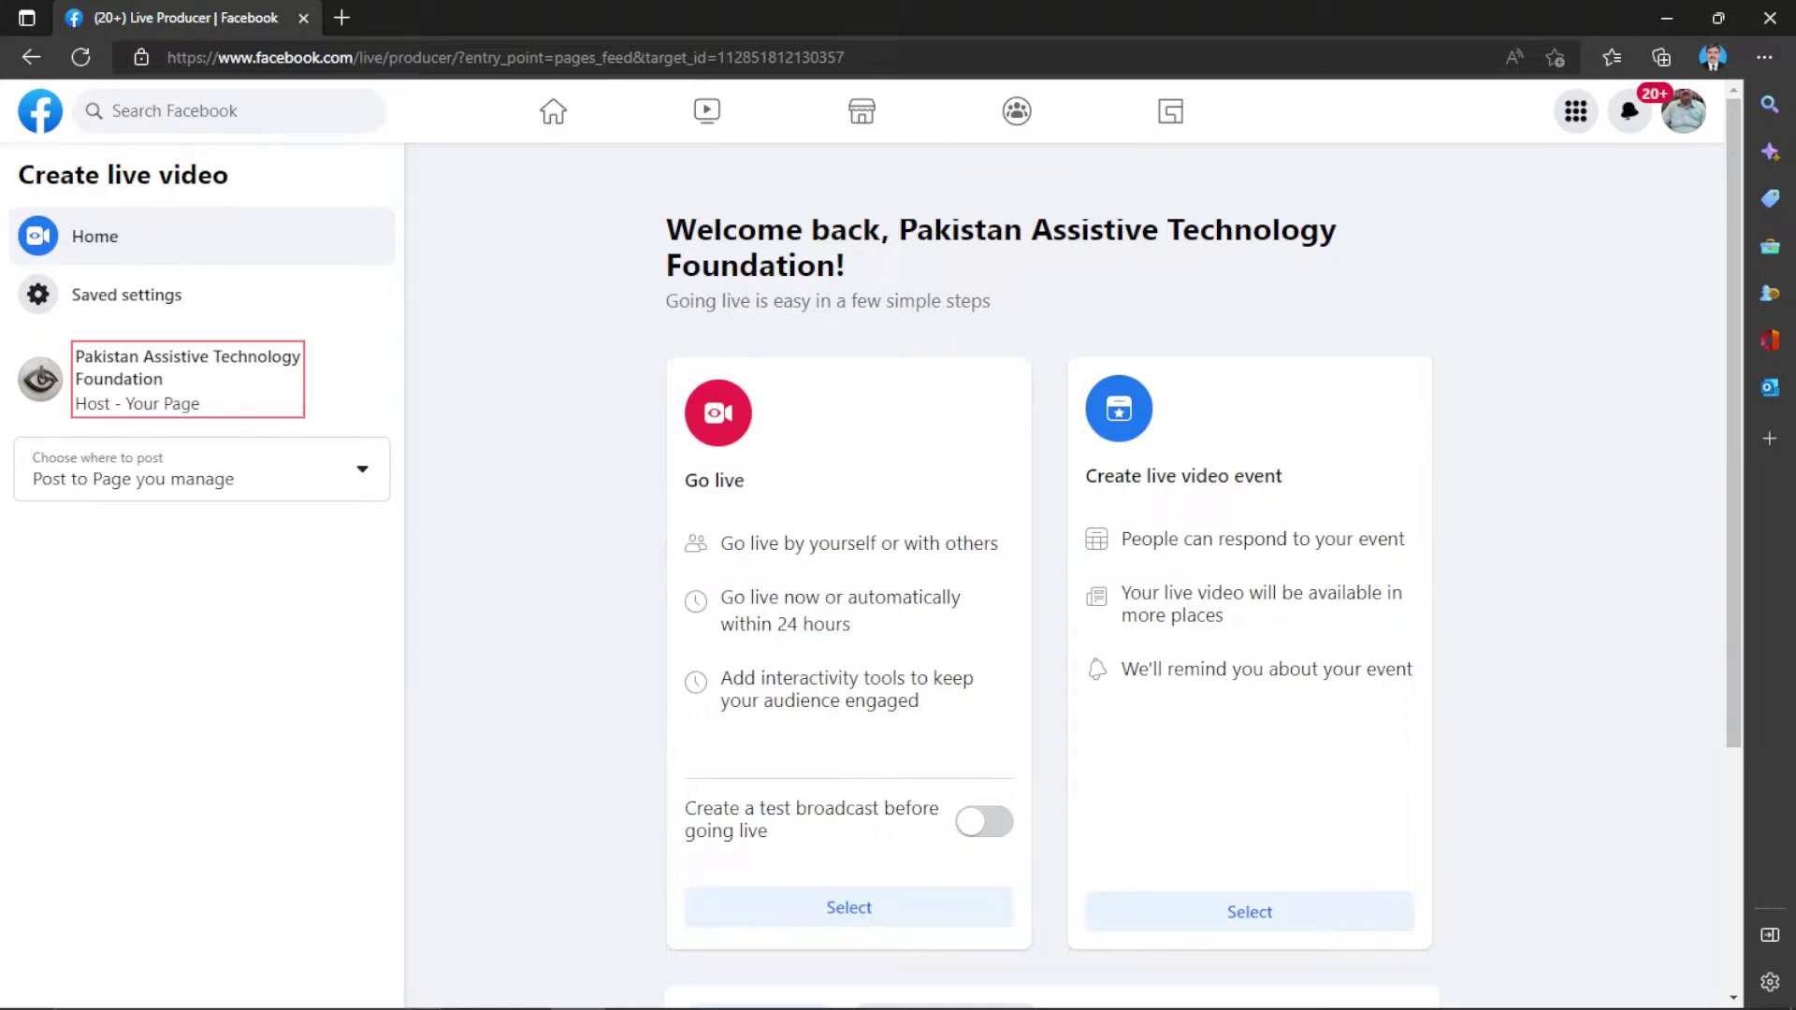
{"action": "key", "text": "Tab"}
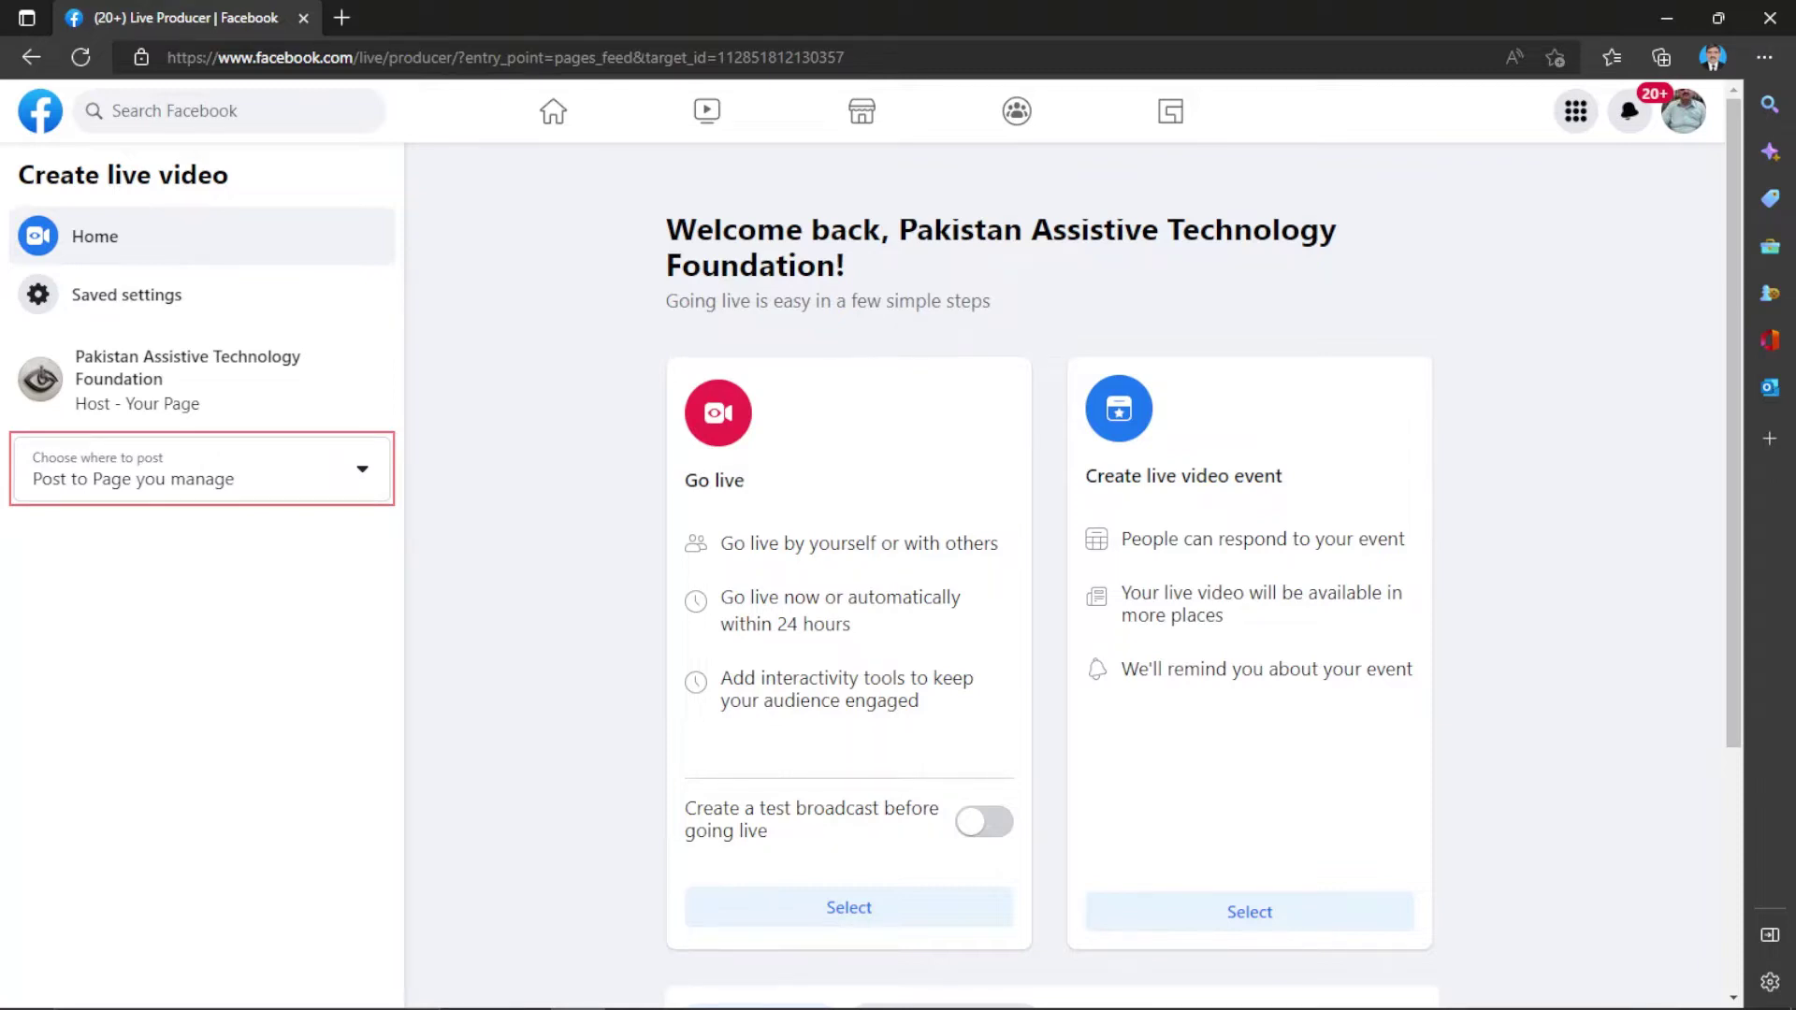
{"action": "key", "text": "b"}
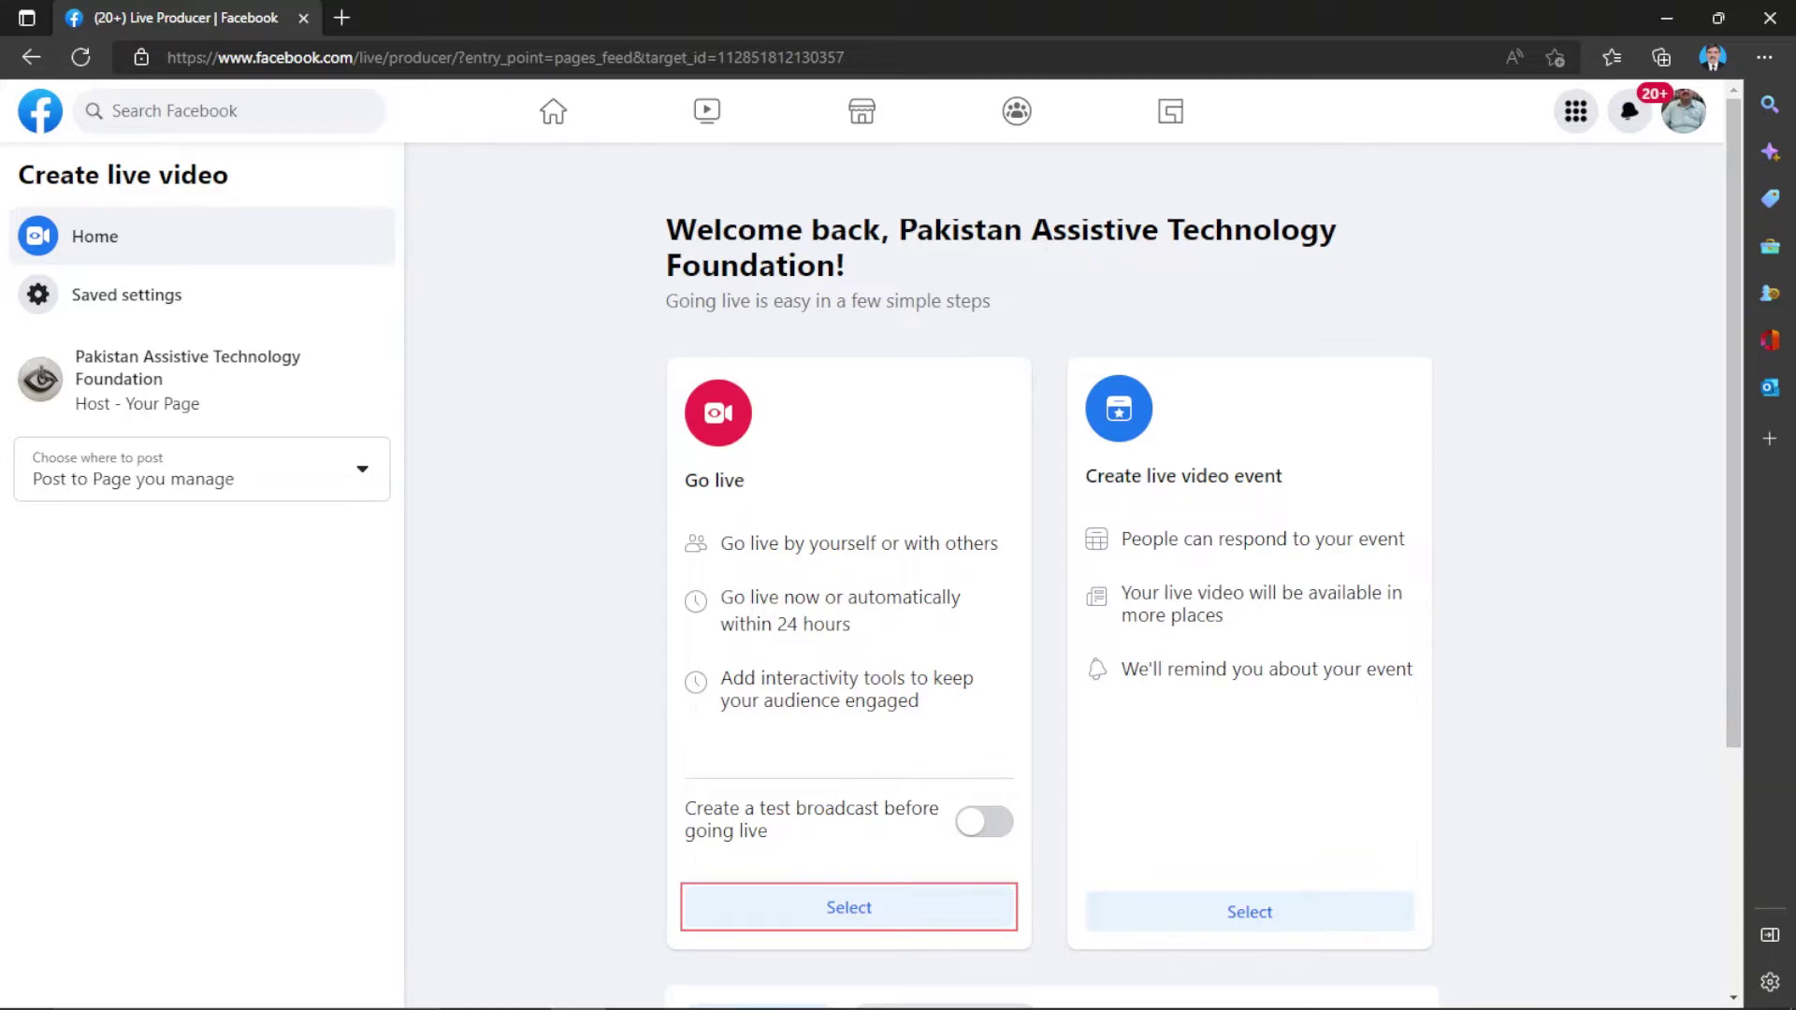
{"action": "key", "text": "Return"}
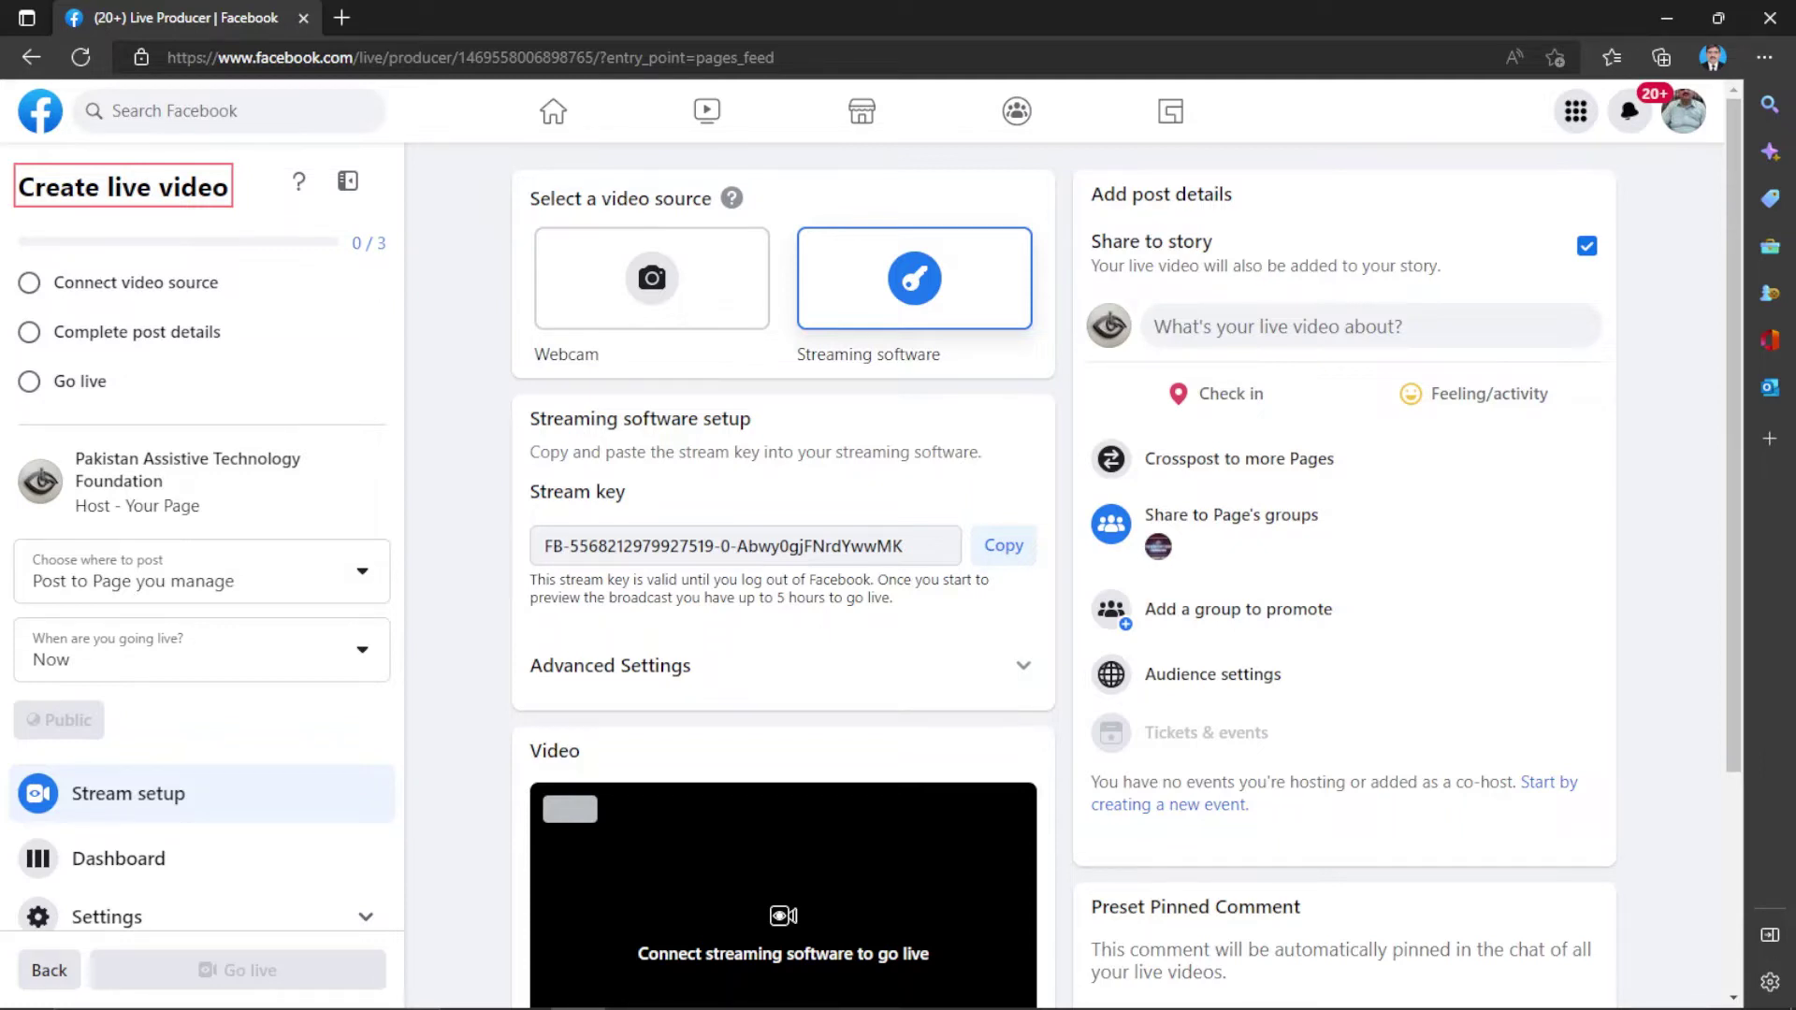
Go to the Connect video source stage and select Streaming software as the video source.
{"action": "key", "text": "Tab"}
{"action": "key", "text": "Tab"}
{"action": "key", "text": "Tab"}
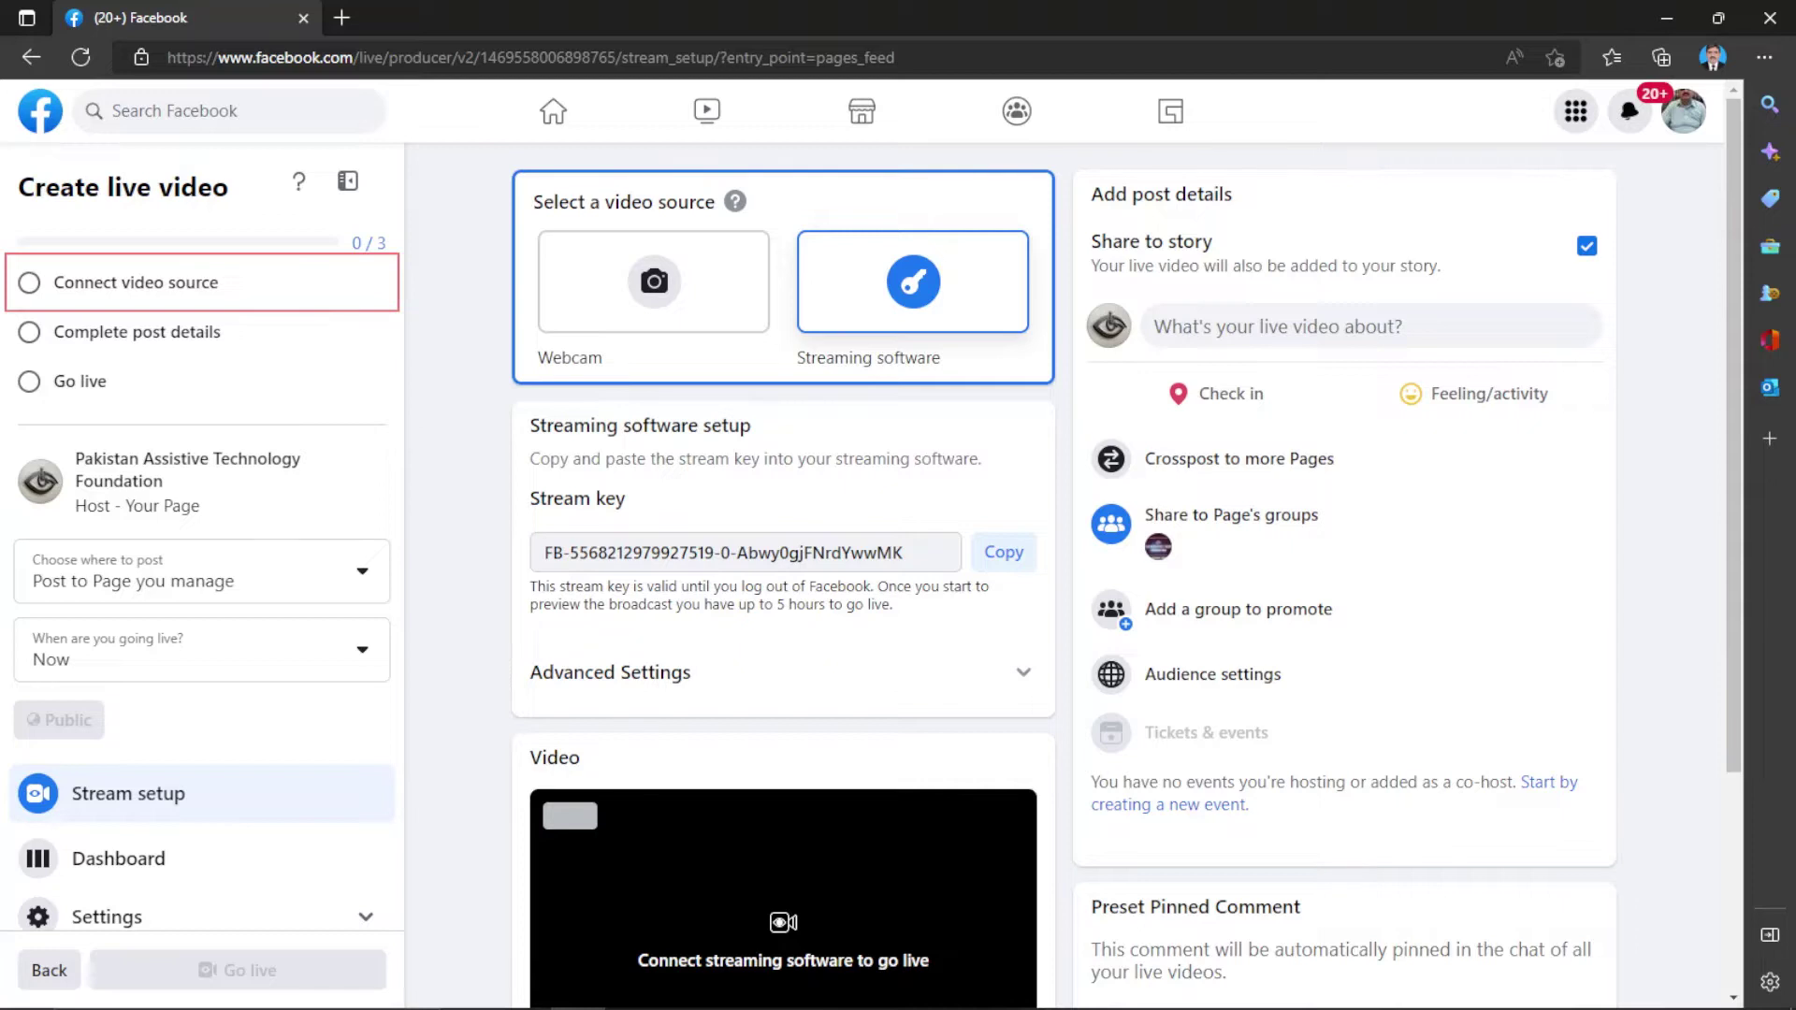
{"action": "key", "text": "Tab"}
{"action": "key", "text": "Up"}
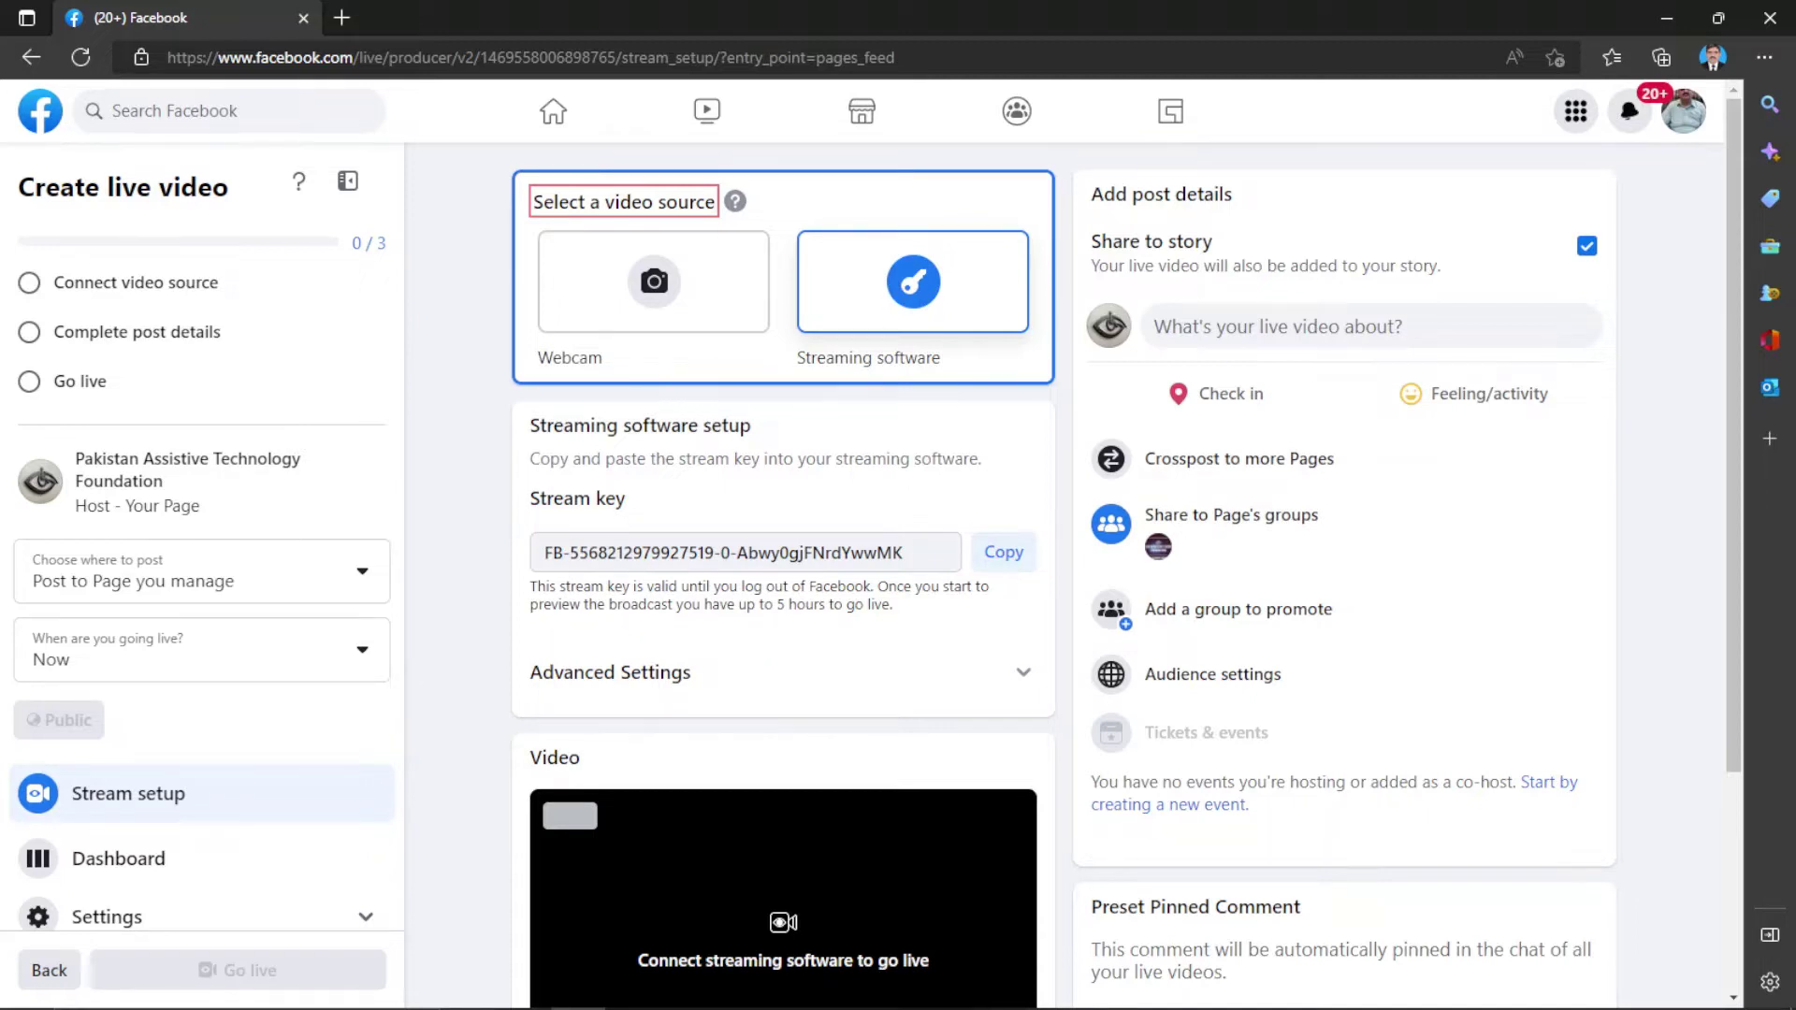
{"action": "key", "text": "Tab"}
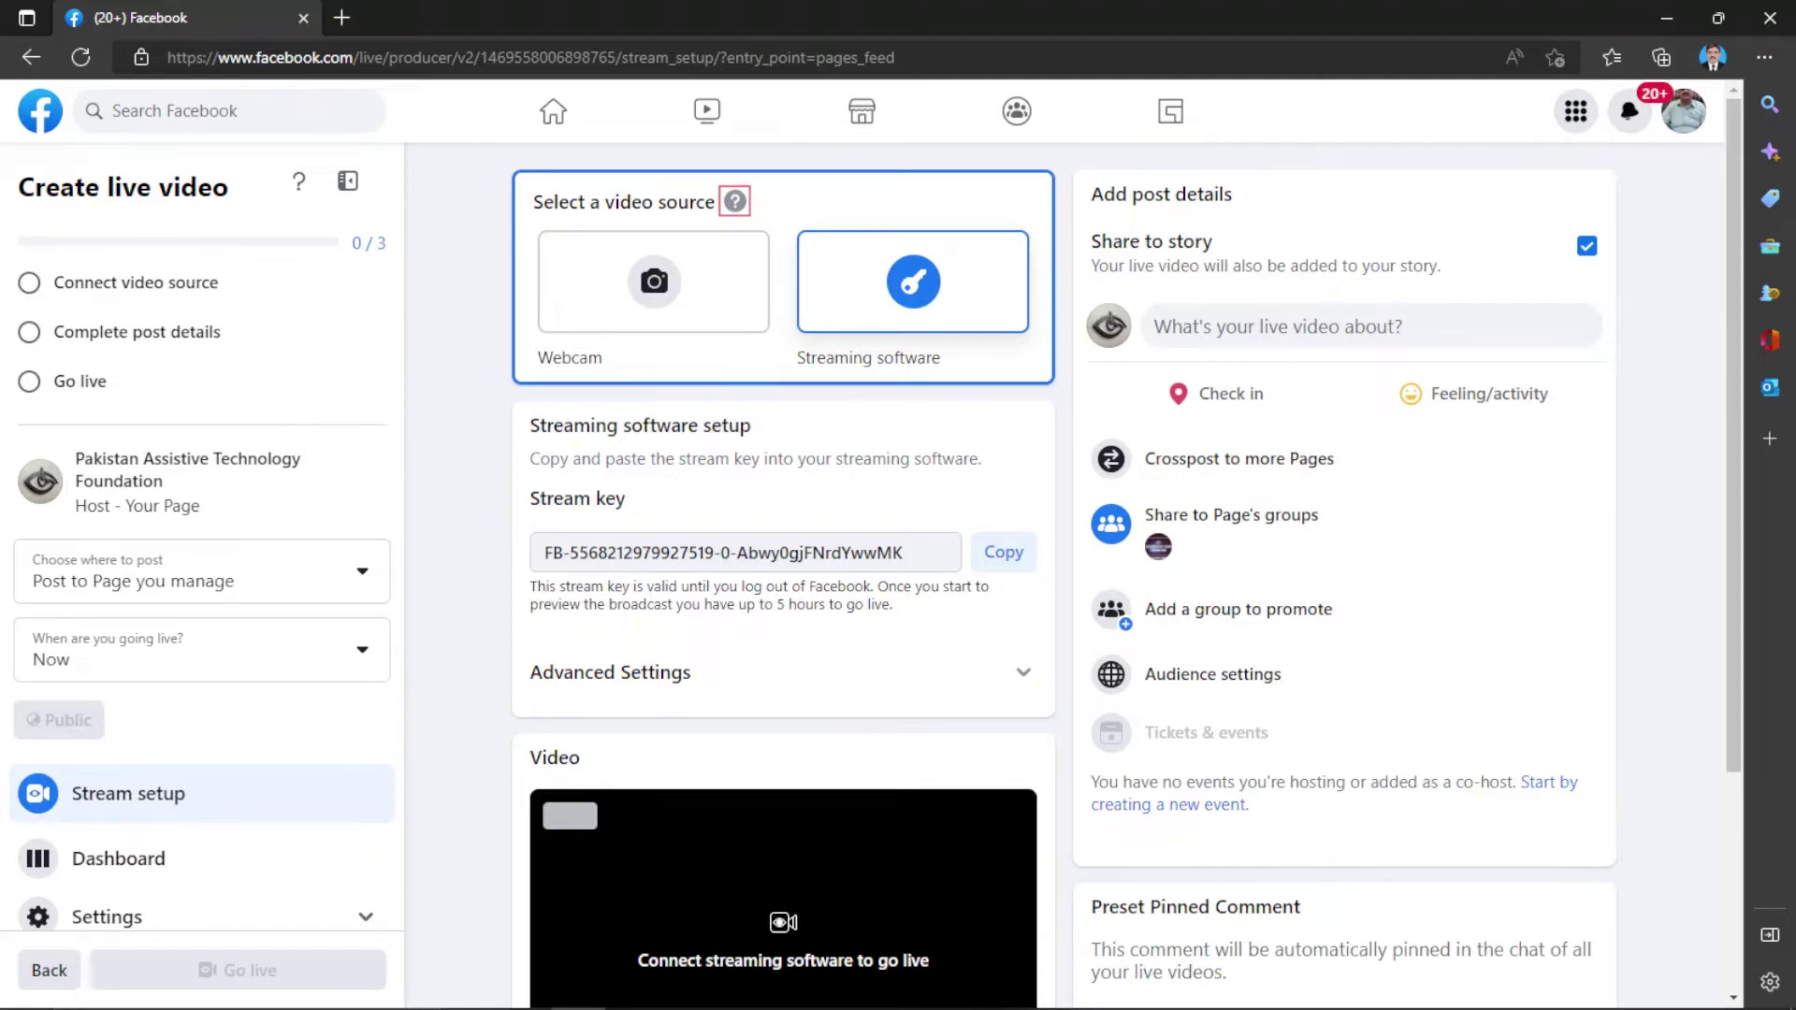
{"action": "key", "text": "Tab"}
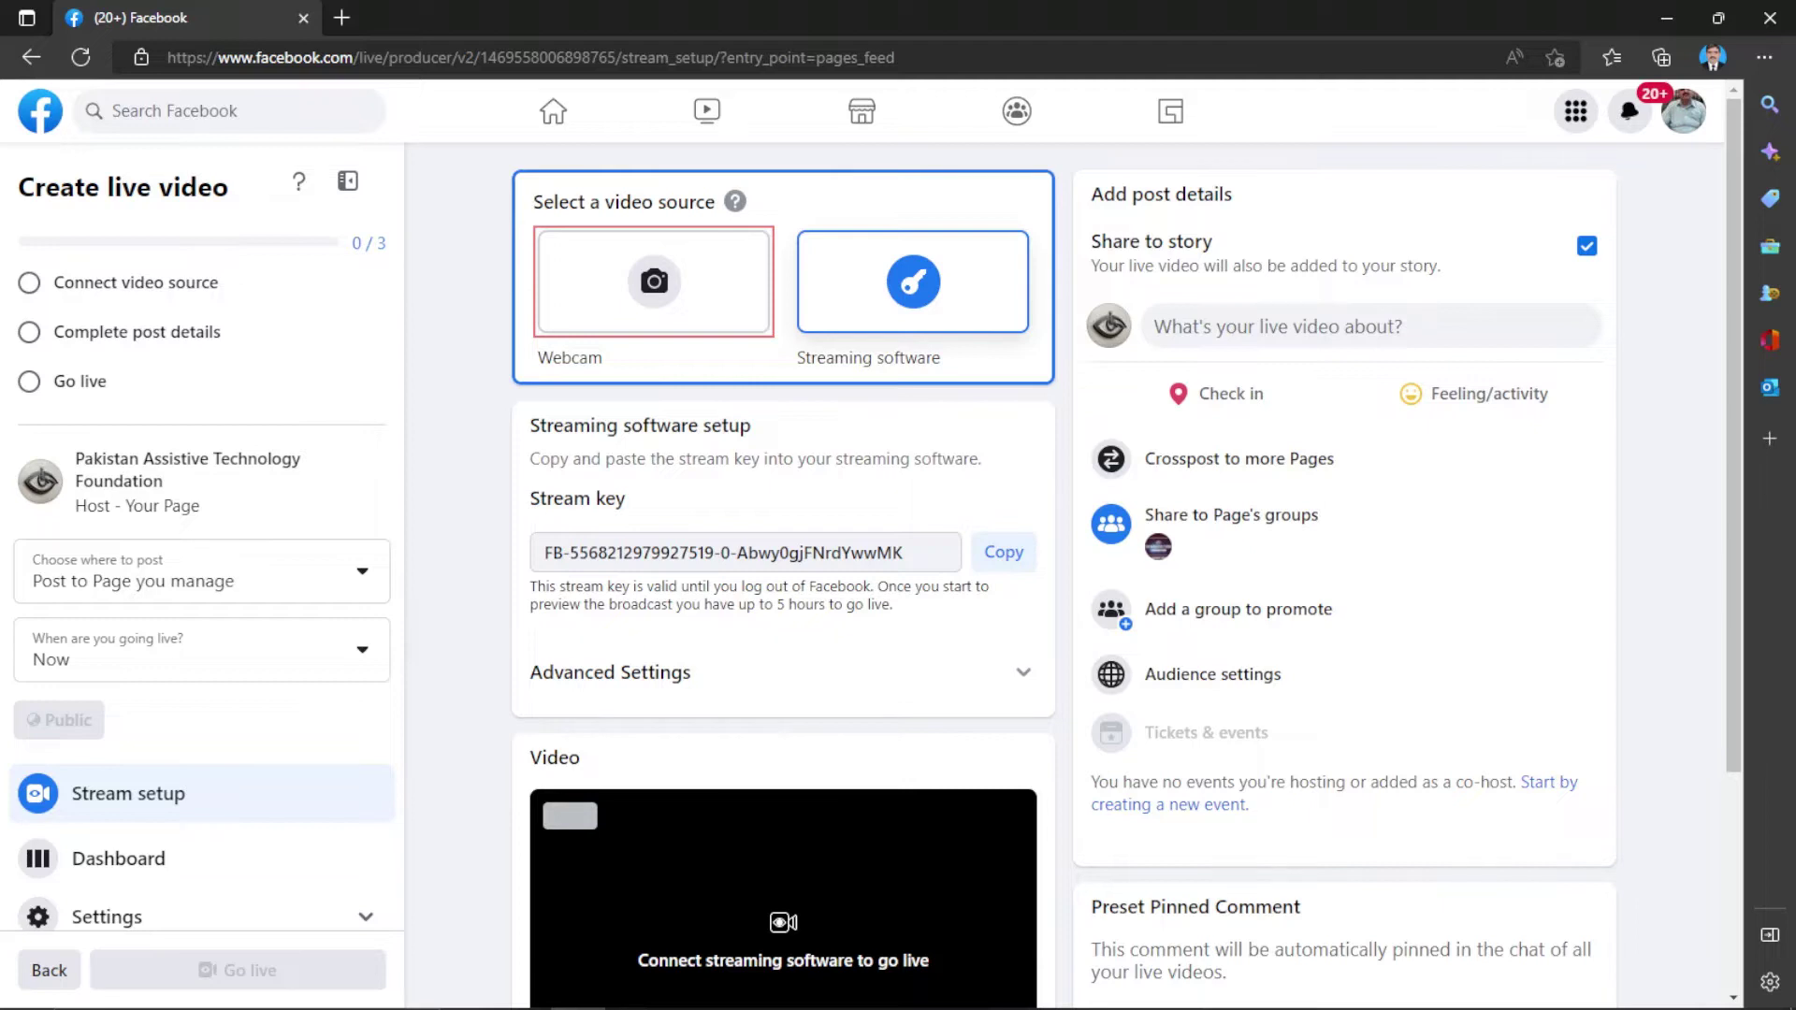
{"action": "key", "text": "Down"}
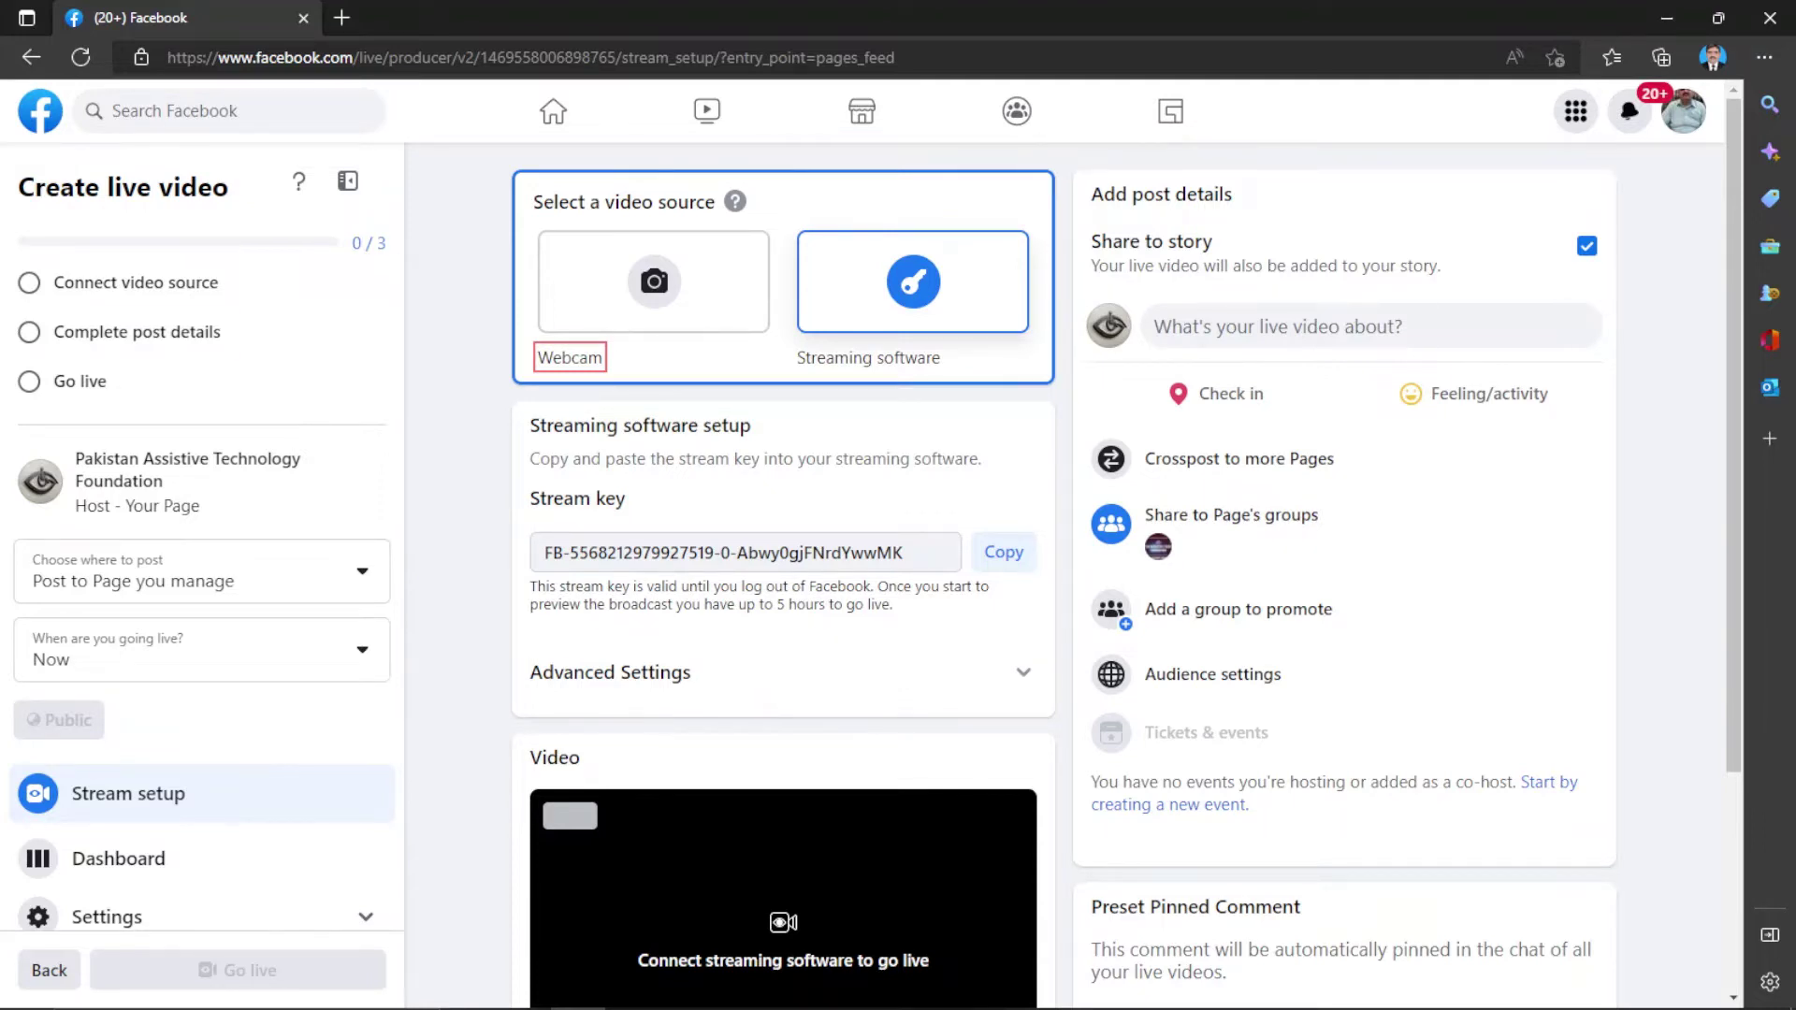
{"action": "key", "text": "Down"}
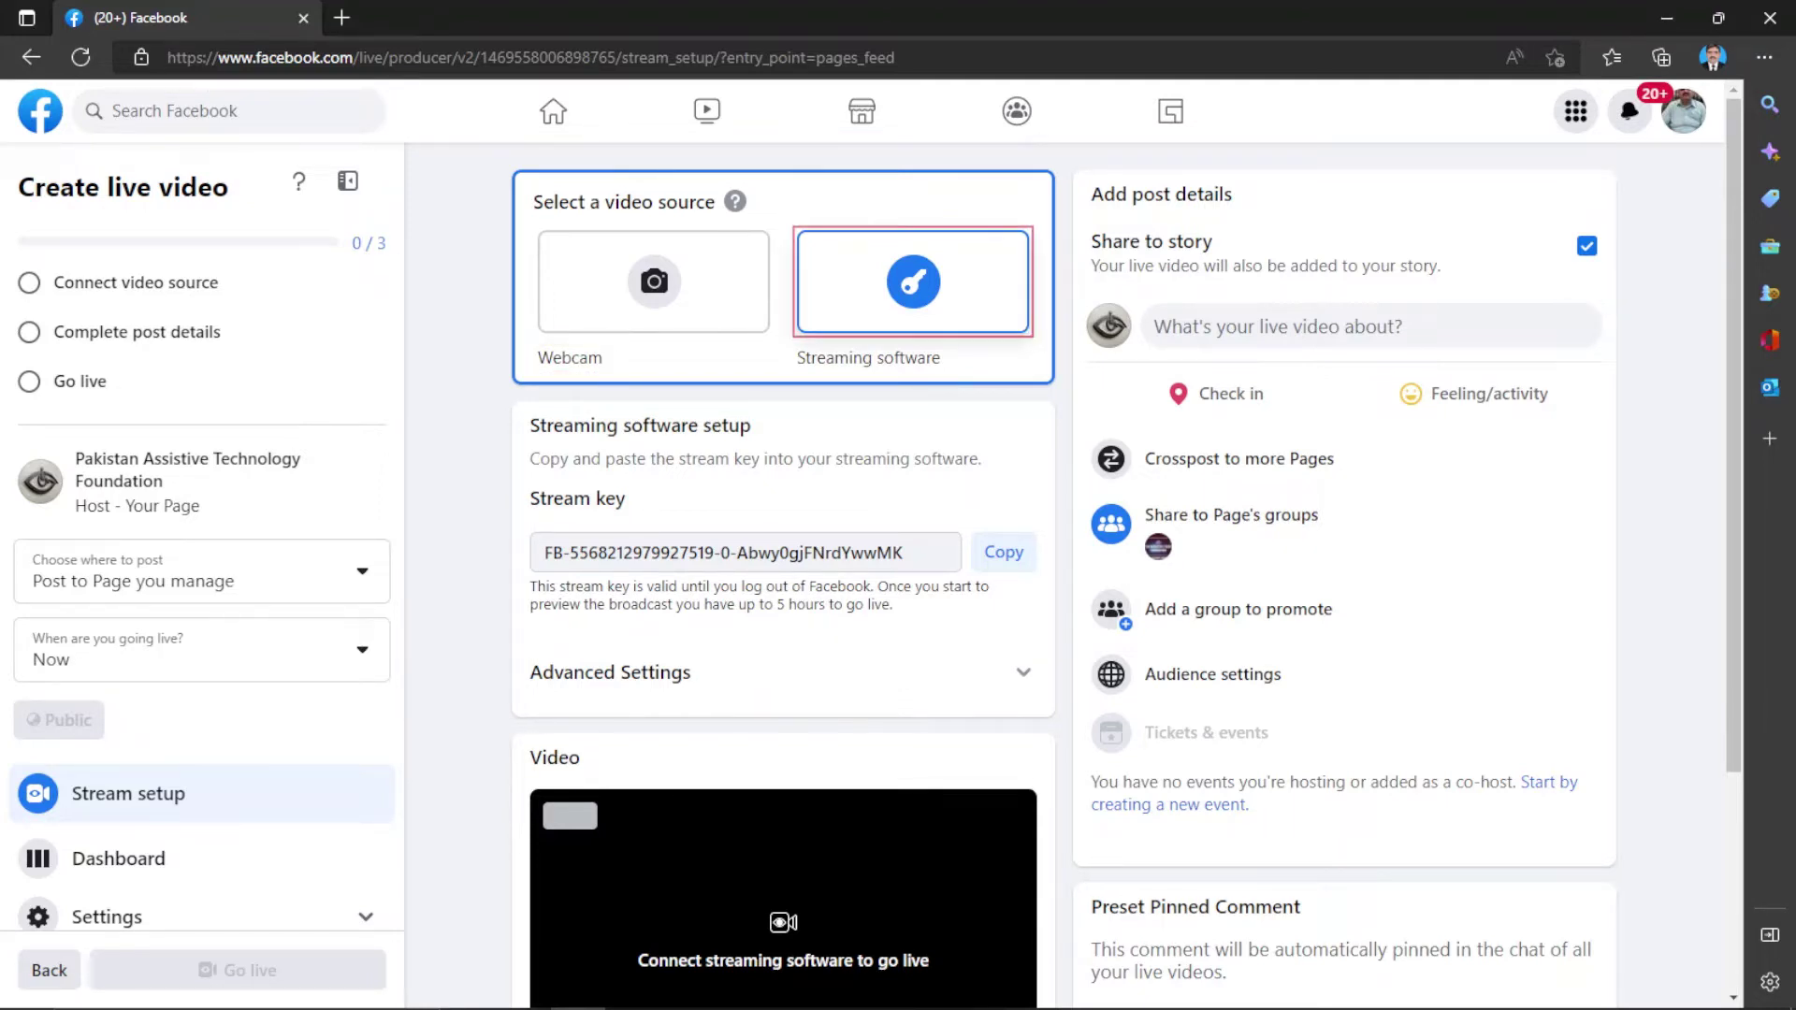
{"action": "key", "text": "Down"}
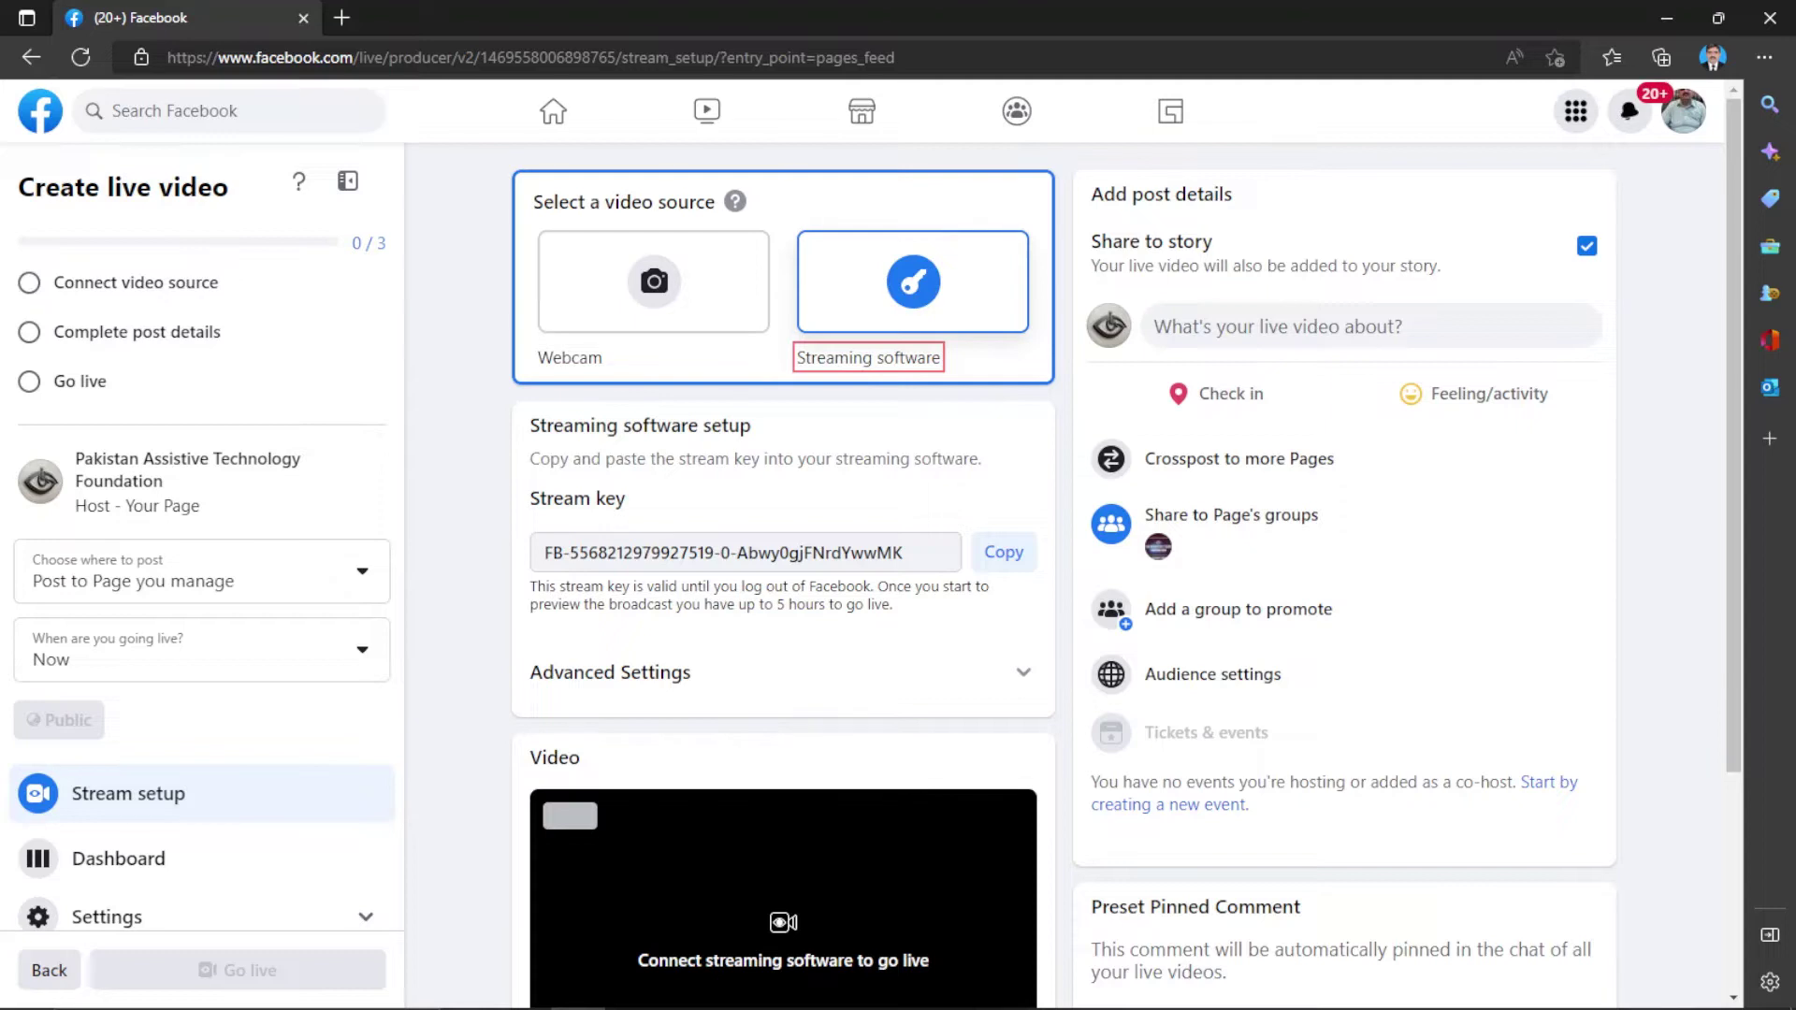
{"action": "key", "text": "Up"}
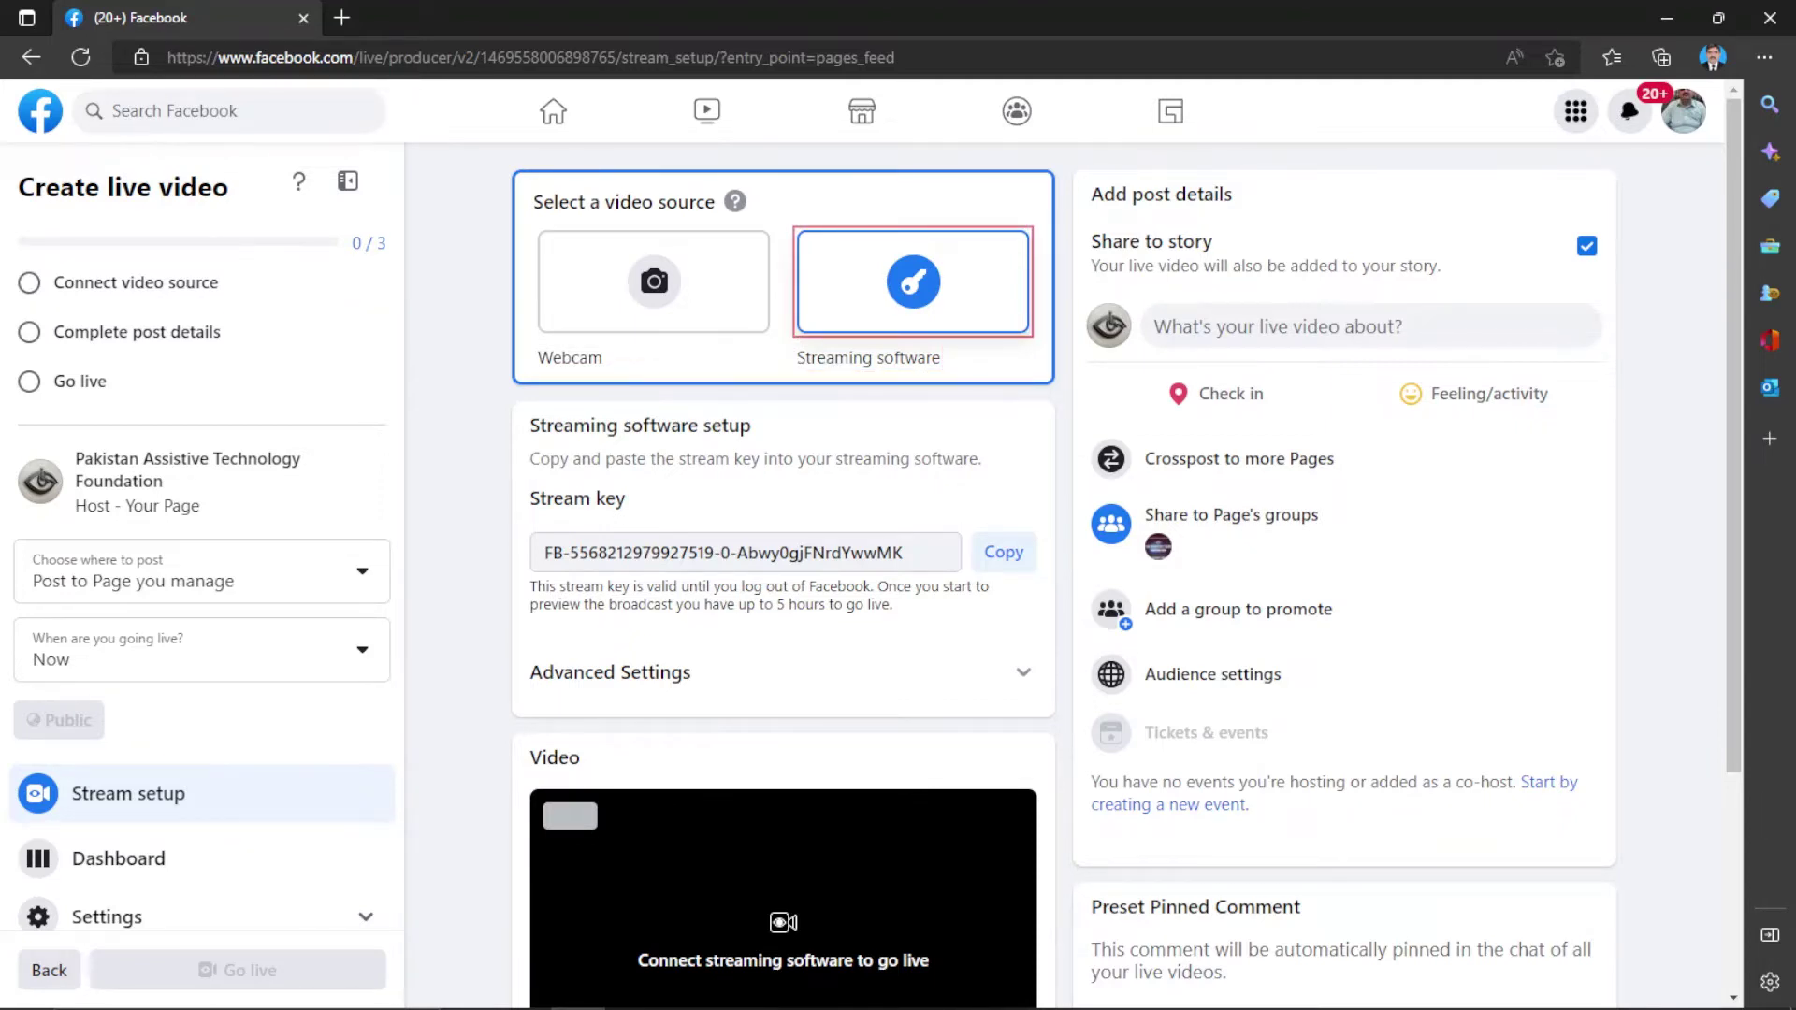
{"action": "key", "text": "Return"}
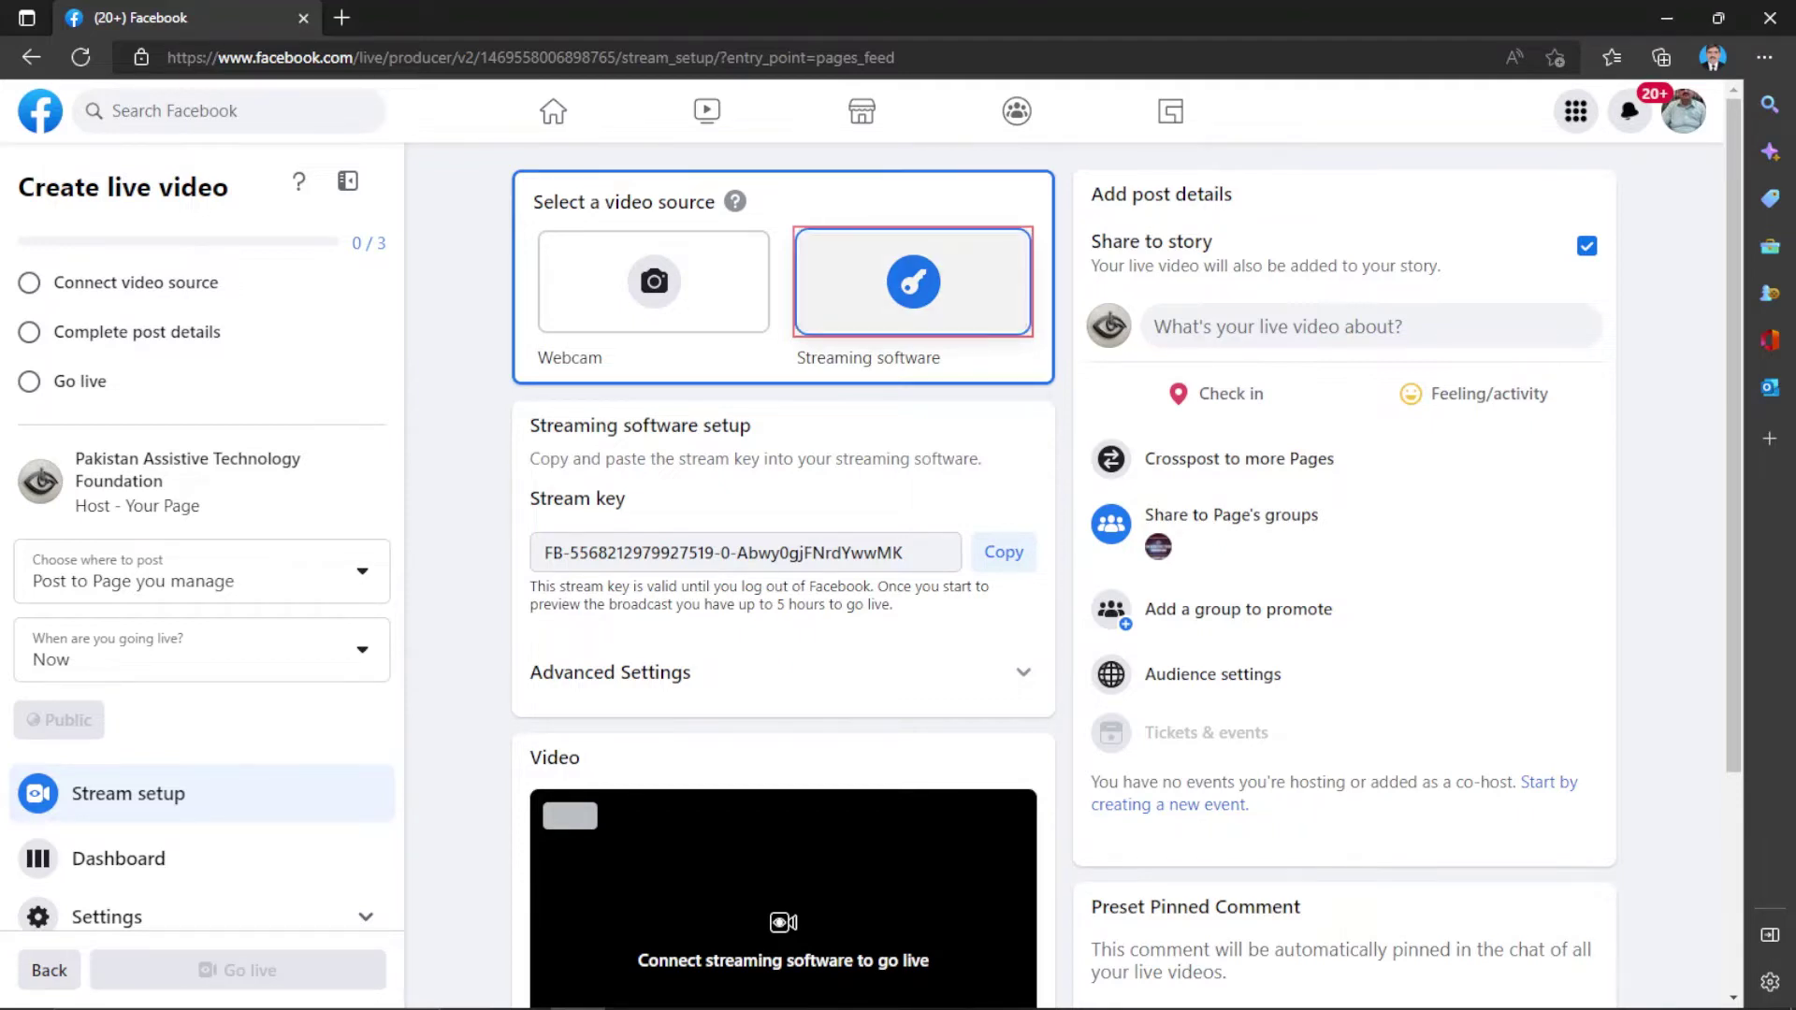
Copy the stream key from the streaming software setup.
{"action": "key", "text": "Tab"}
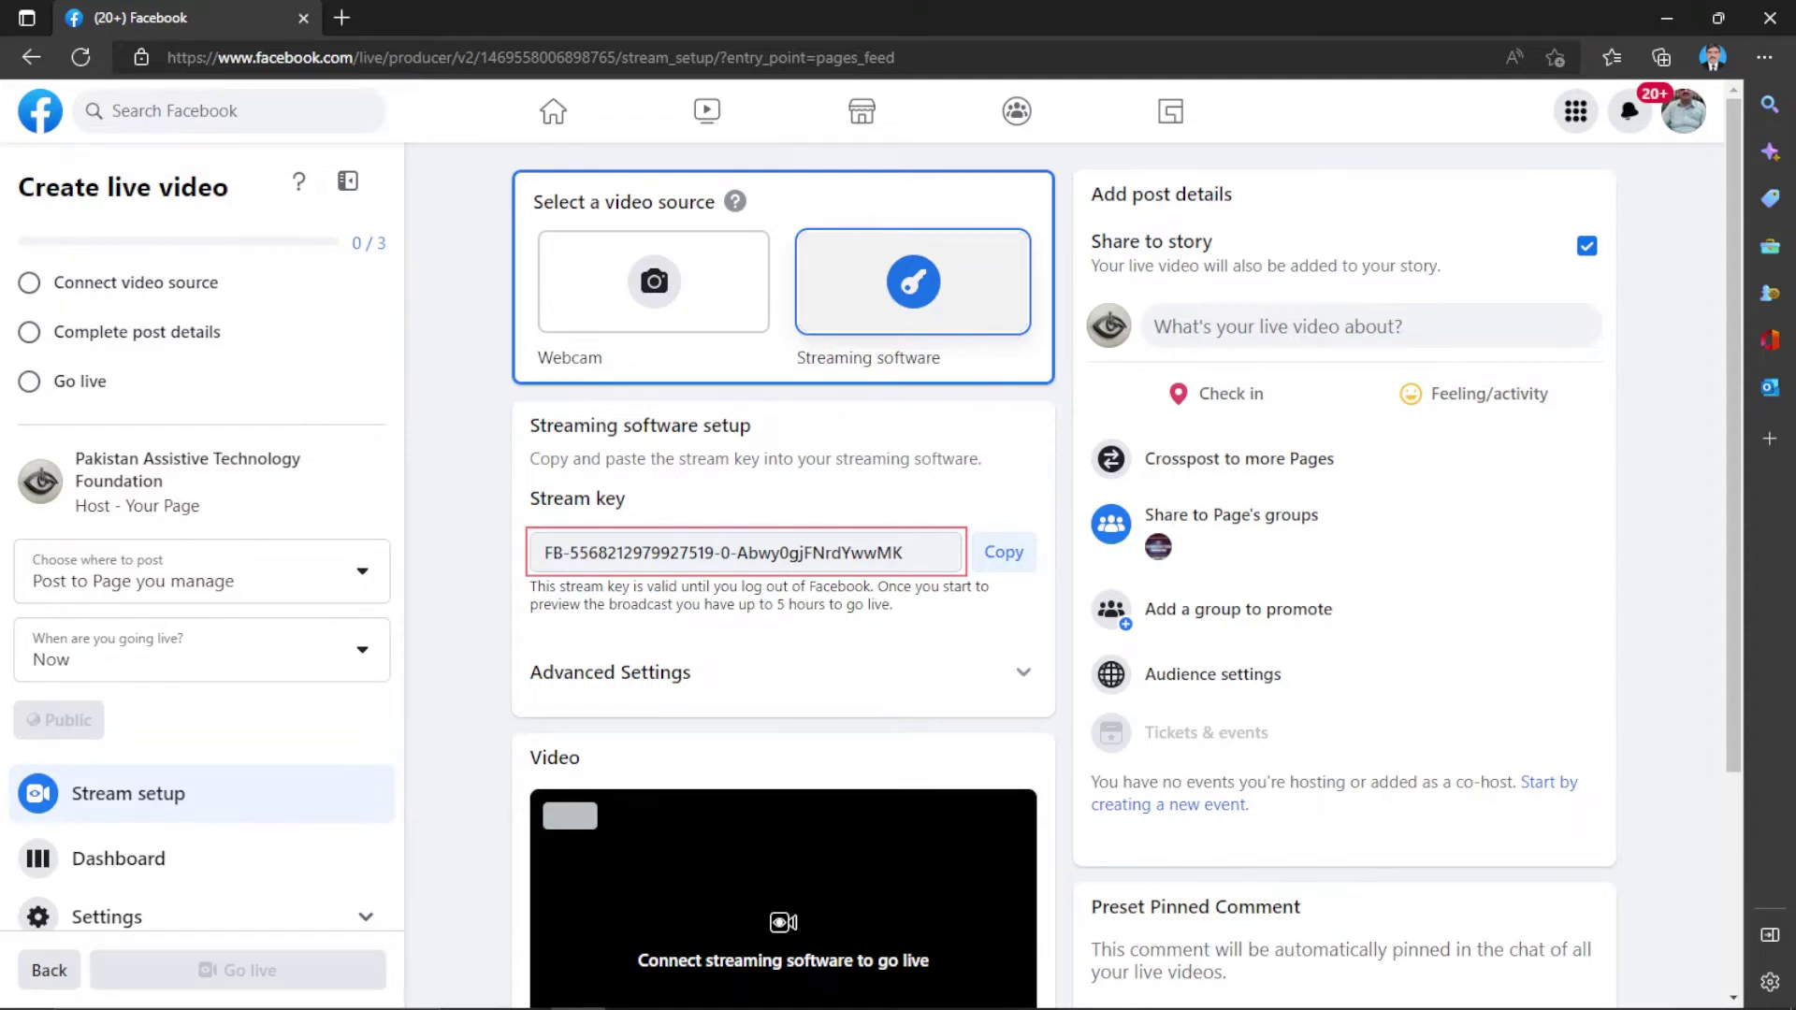
{"action": "key", "text": "Tab"}
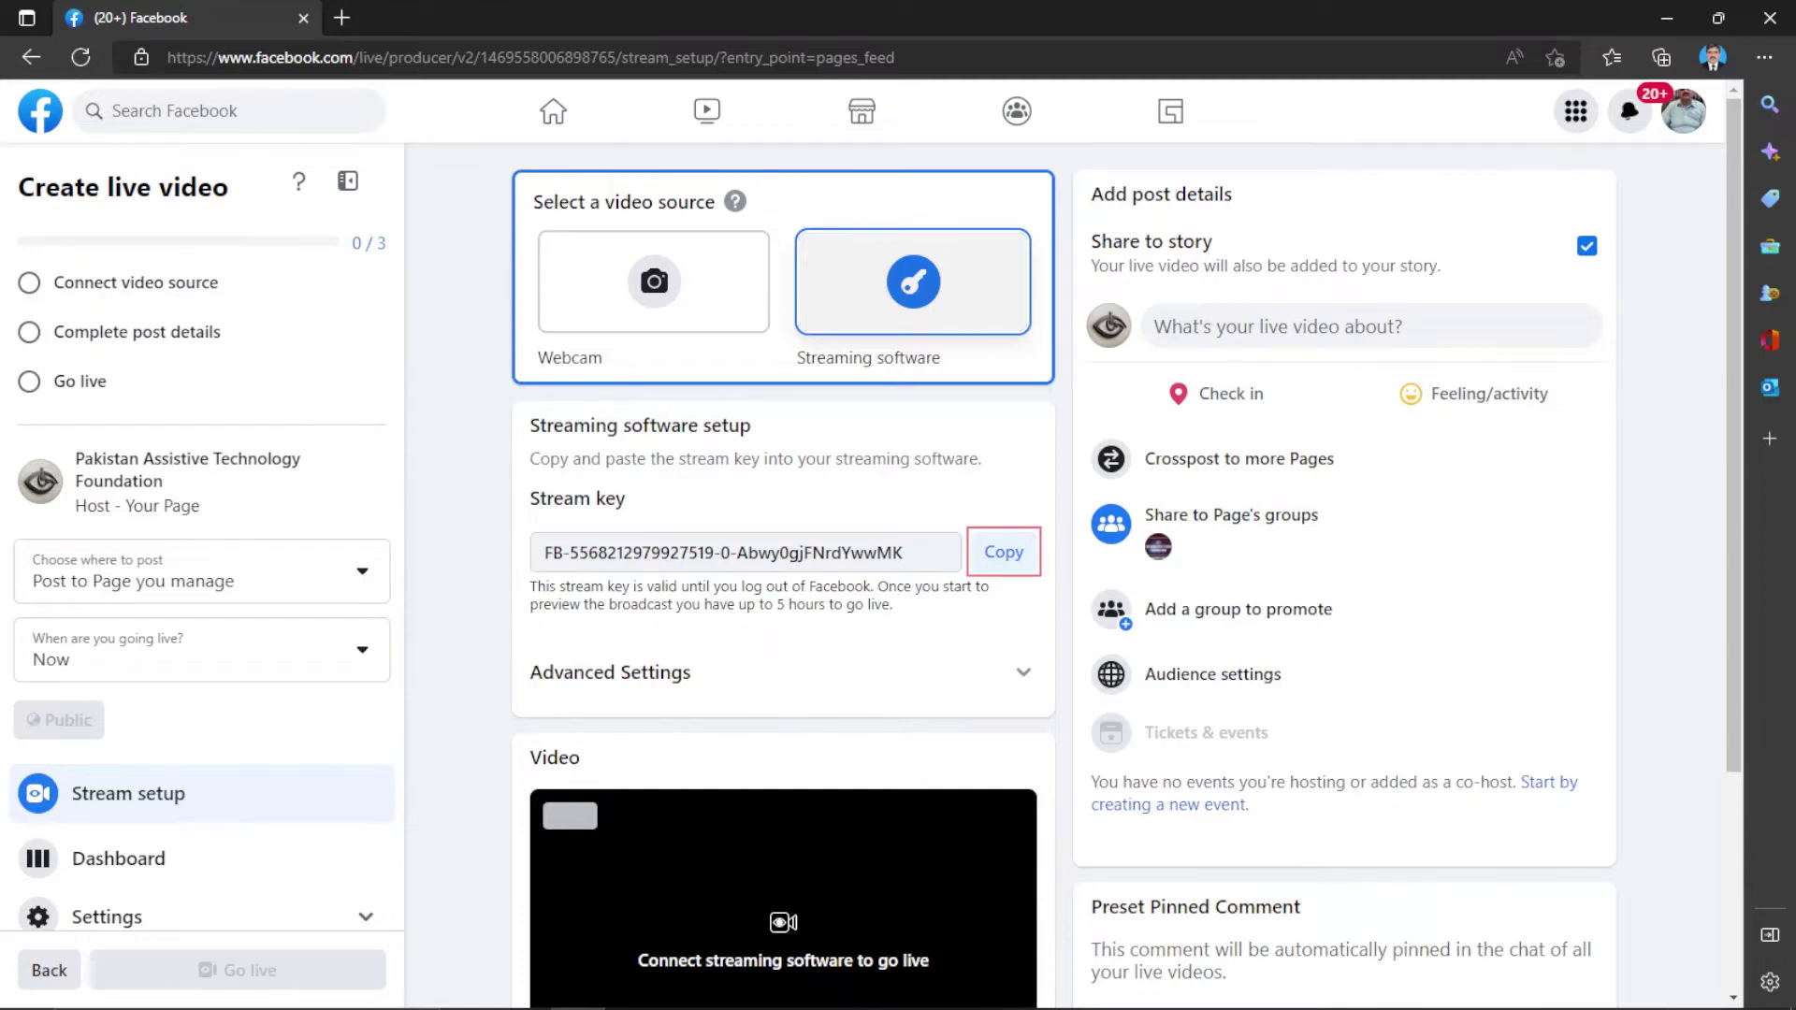
{"action": "key", "text": "Return"}
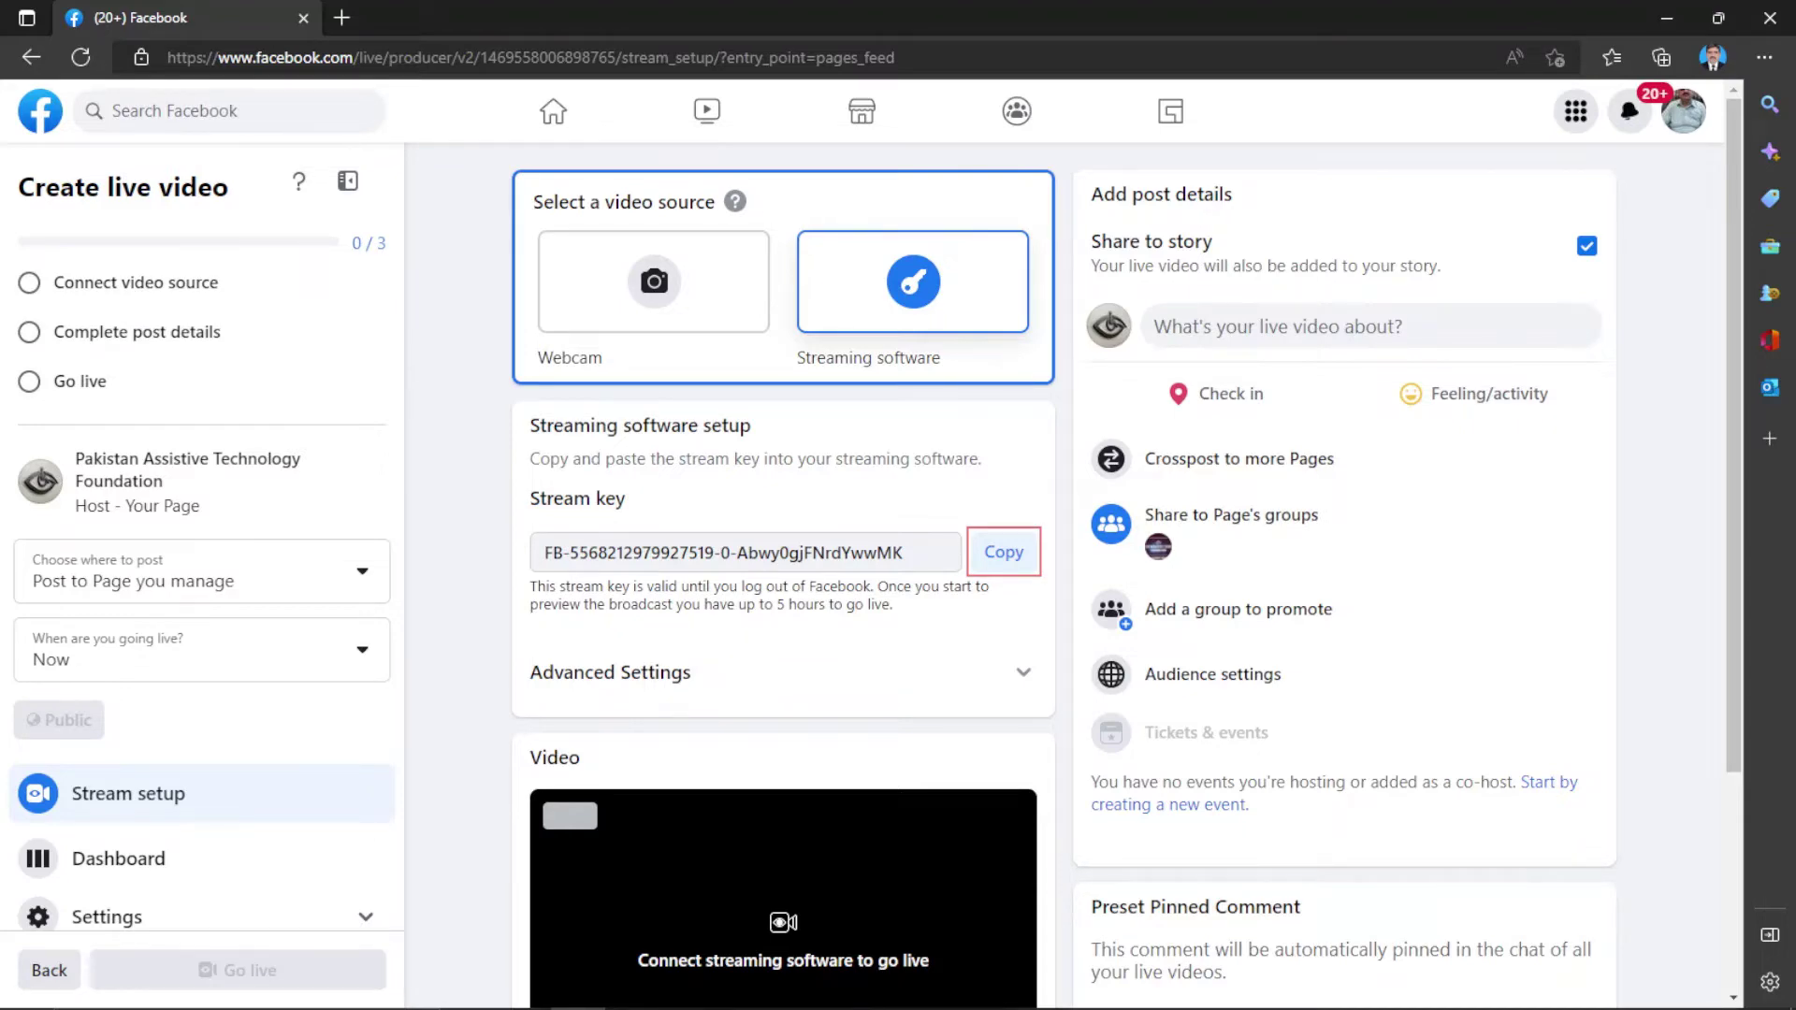
Switch to OBS and set the streaming service to Facebook Live in the Stream settings.
{"action": "key", "text": "alt+Tab"}
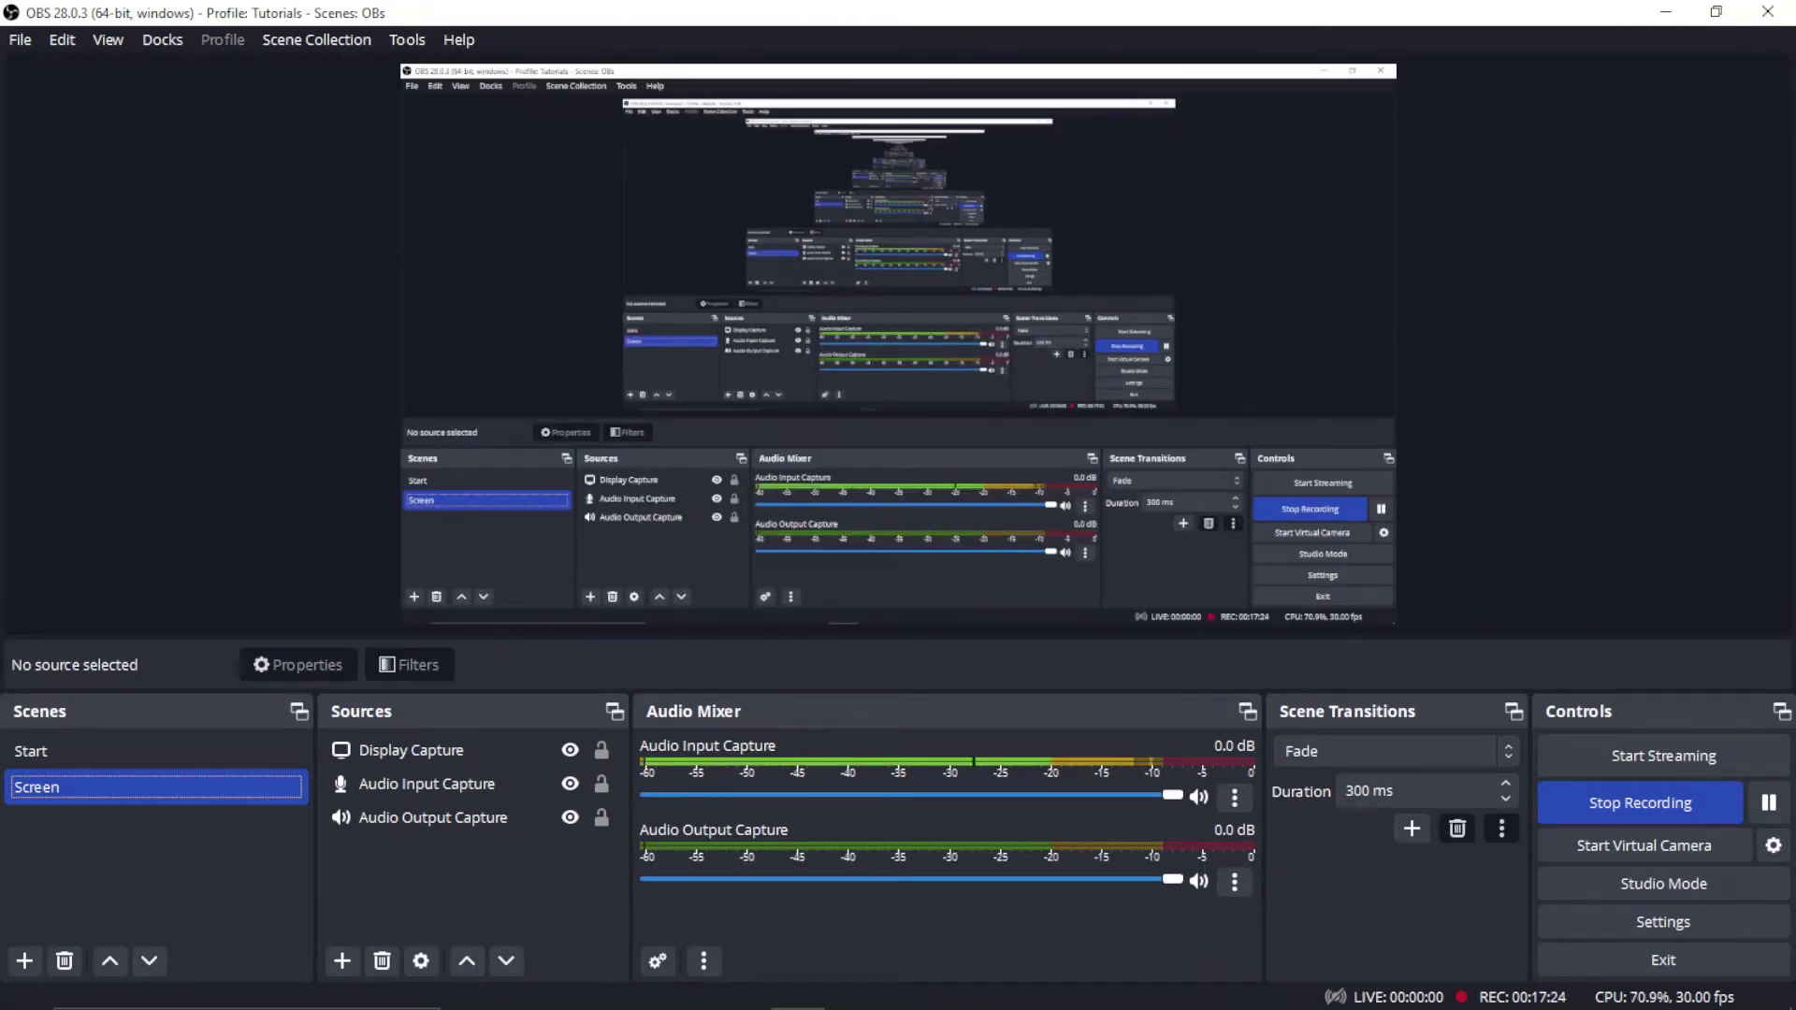
{"action": "key", "text": "alt+f"}
{"action": "key", "text": "Escape"}
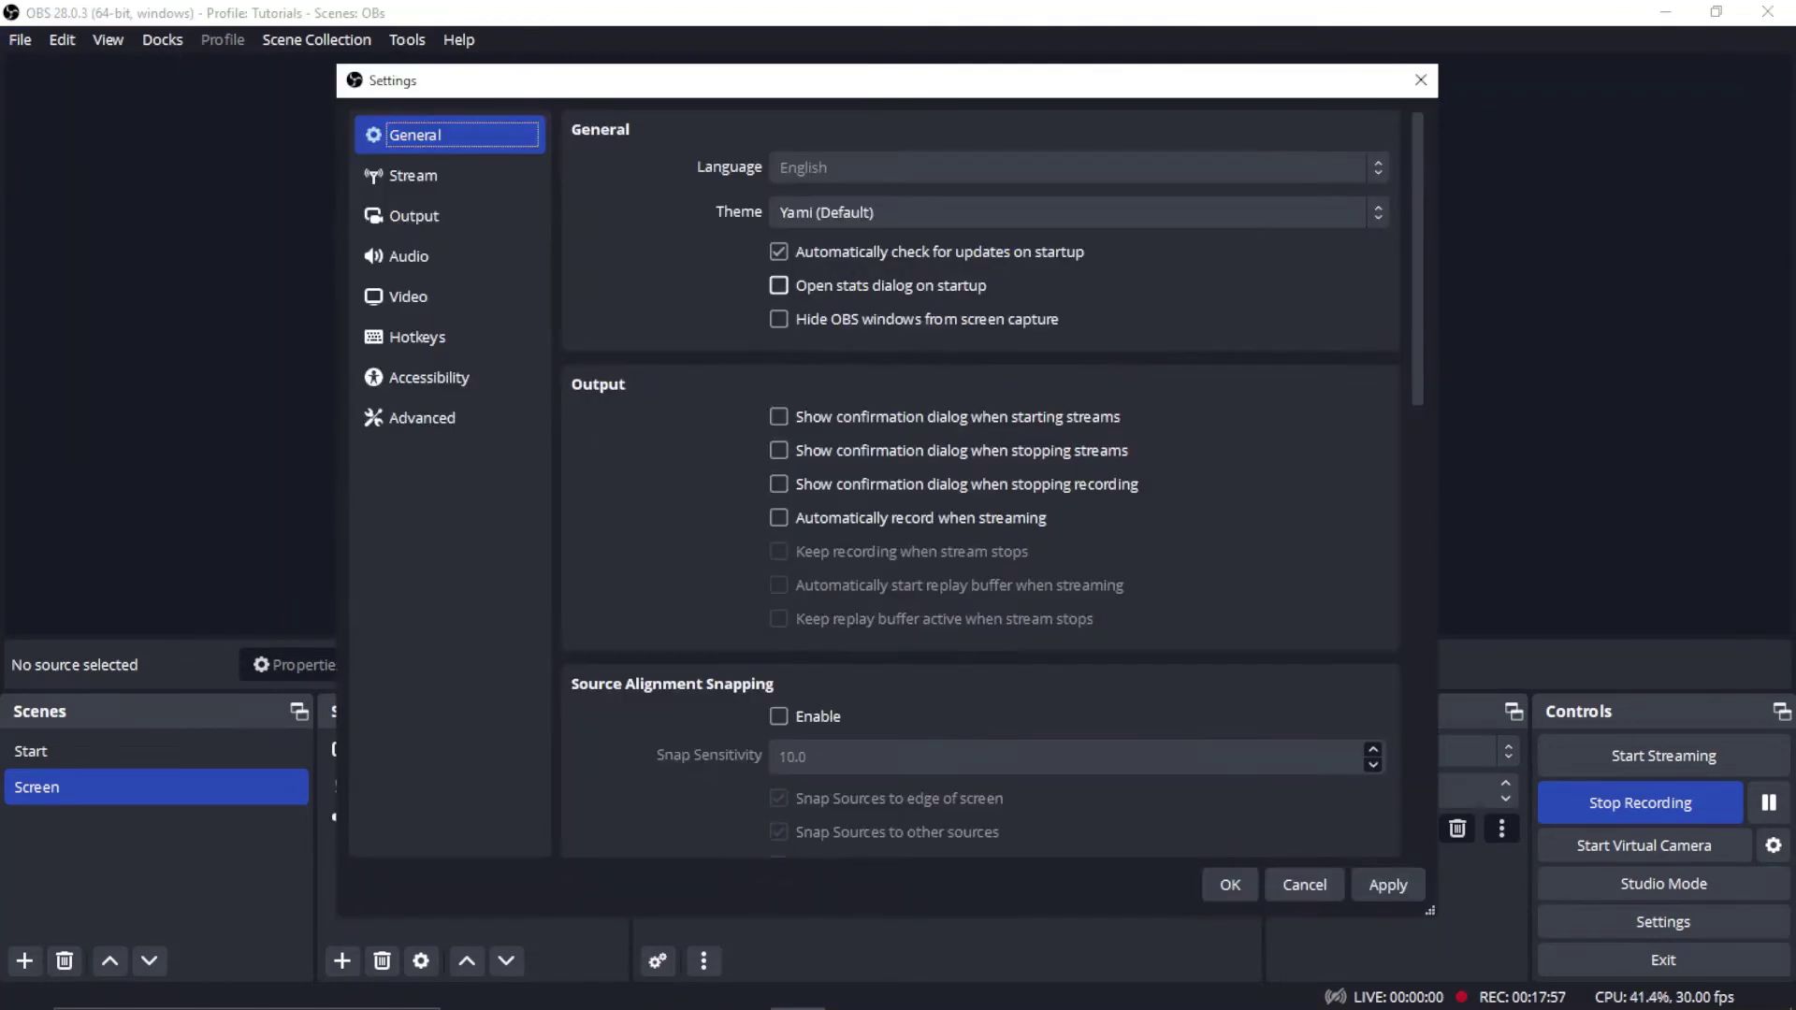
{"action": "left_click", "coordinate": [412, 175]}
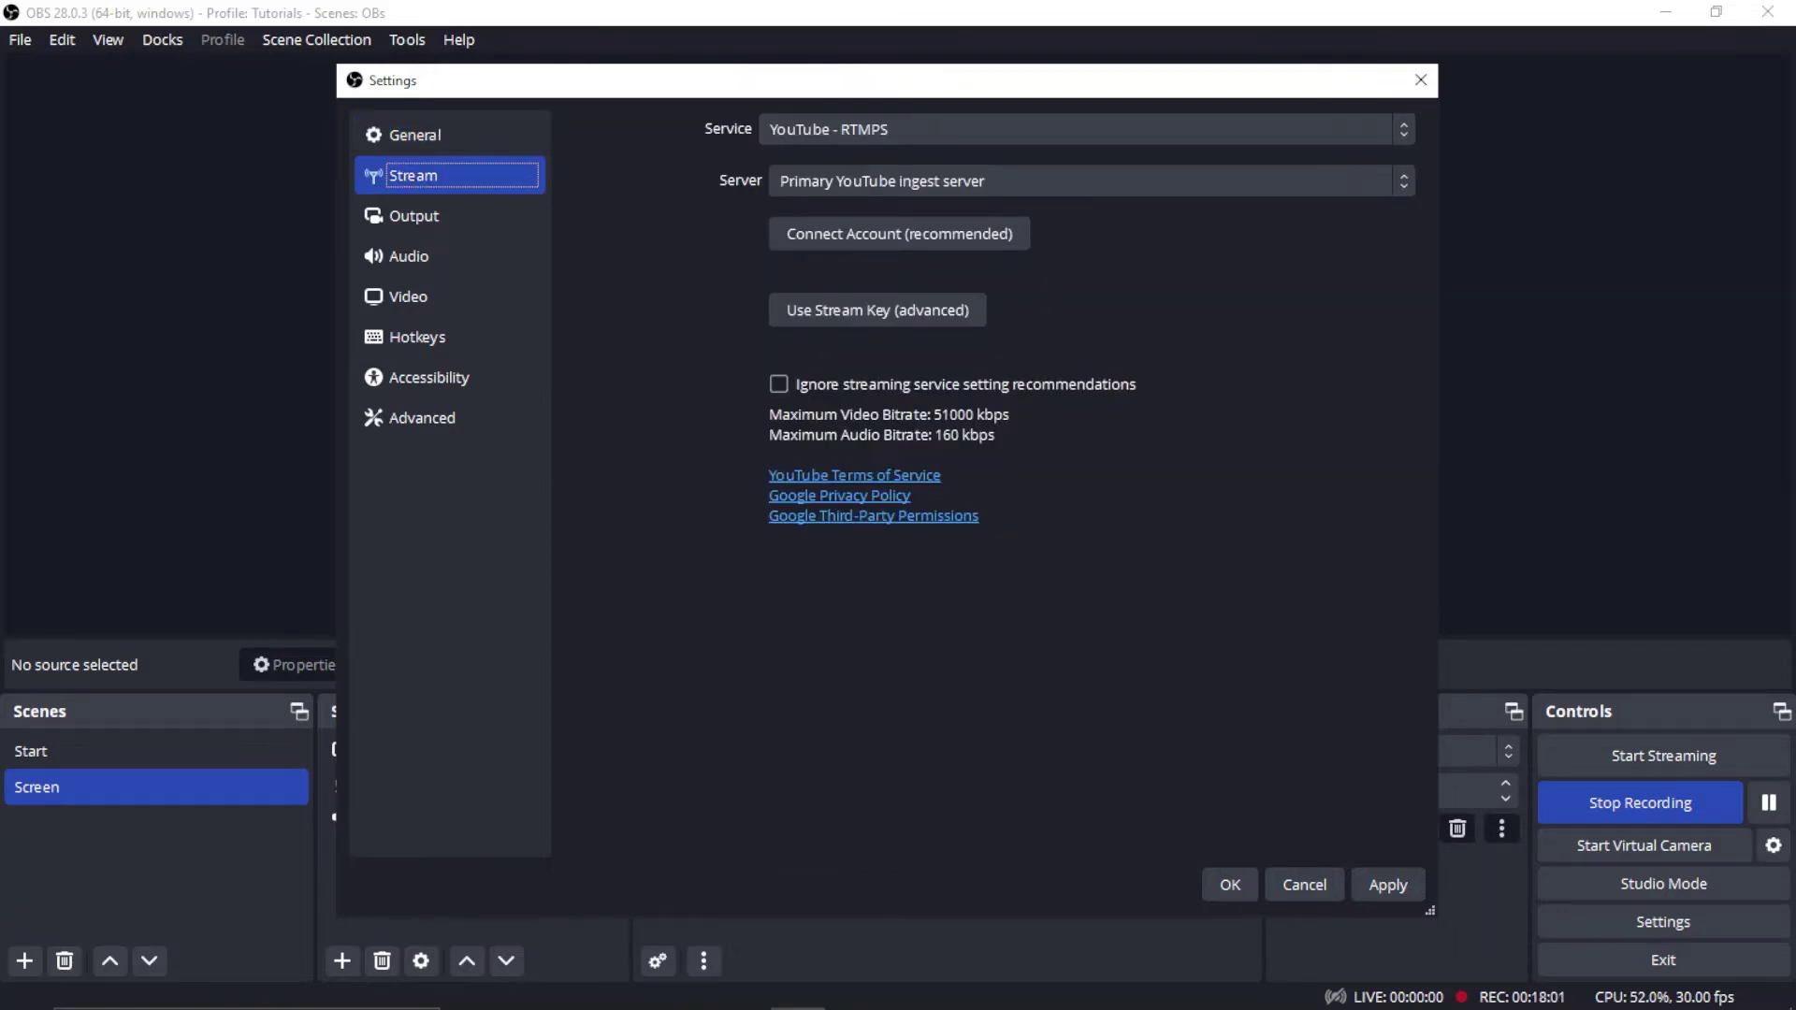
{"action": "left_click", "coordinate": [1085, 130]}
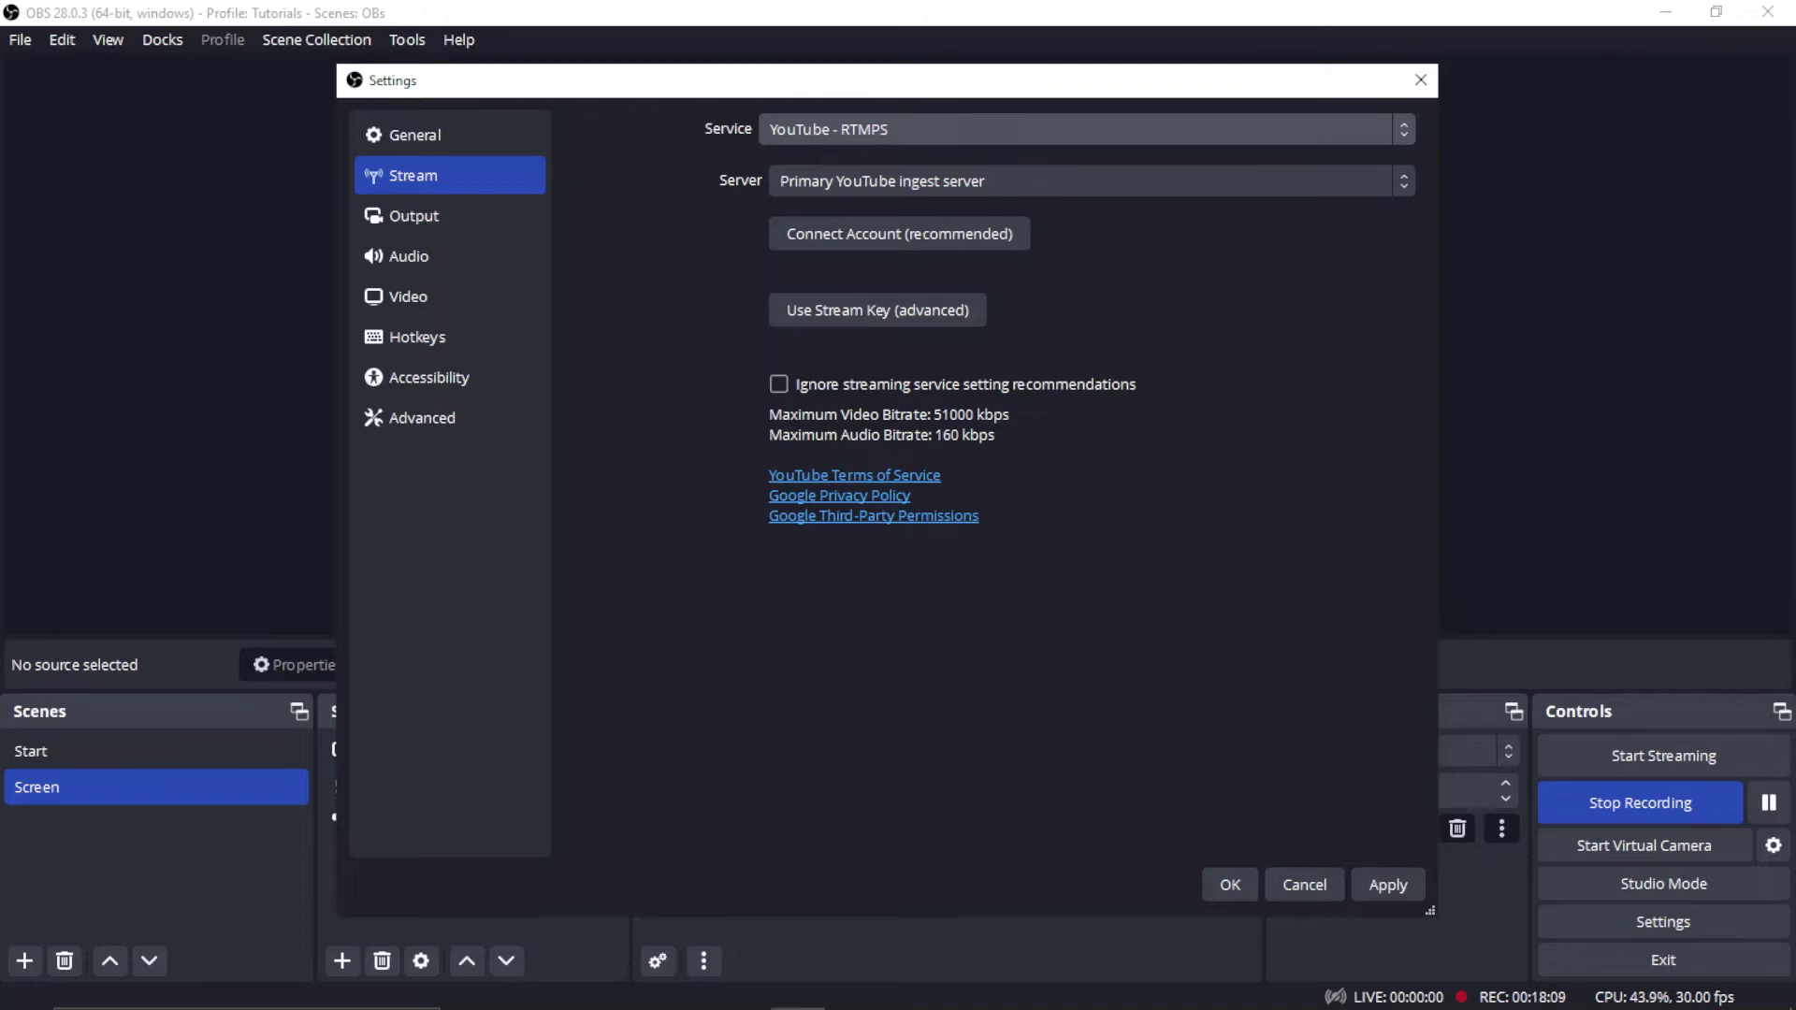
{"action": "key", "text": "Down"}
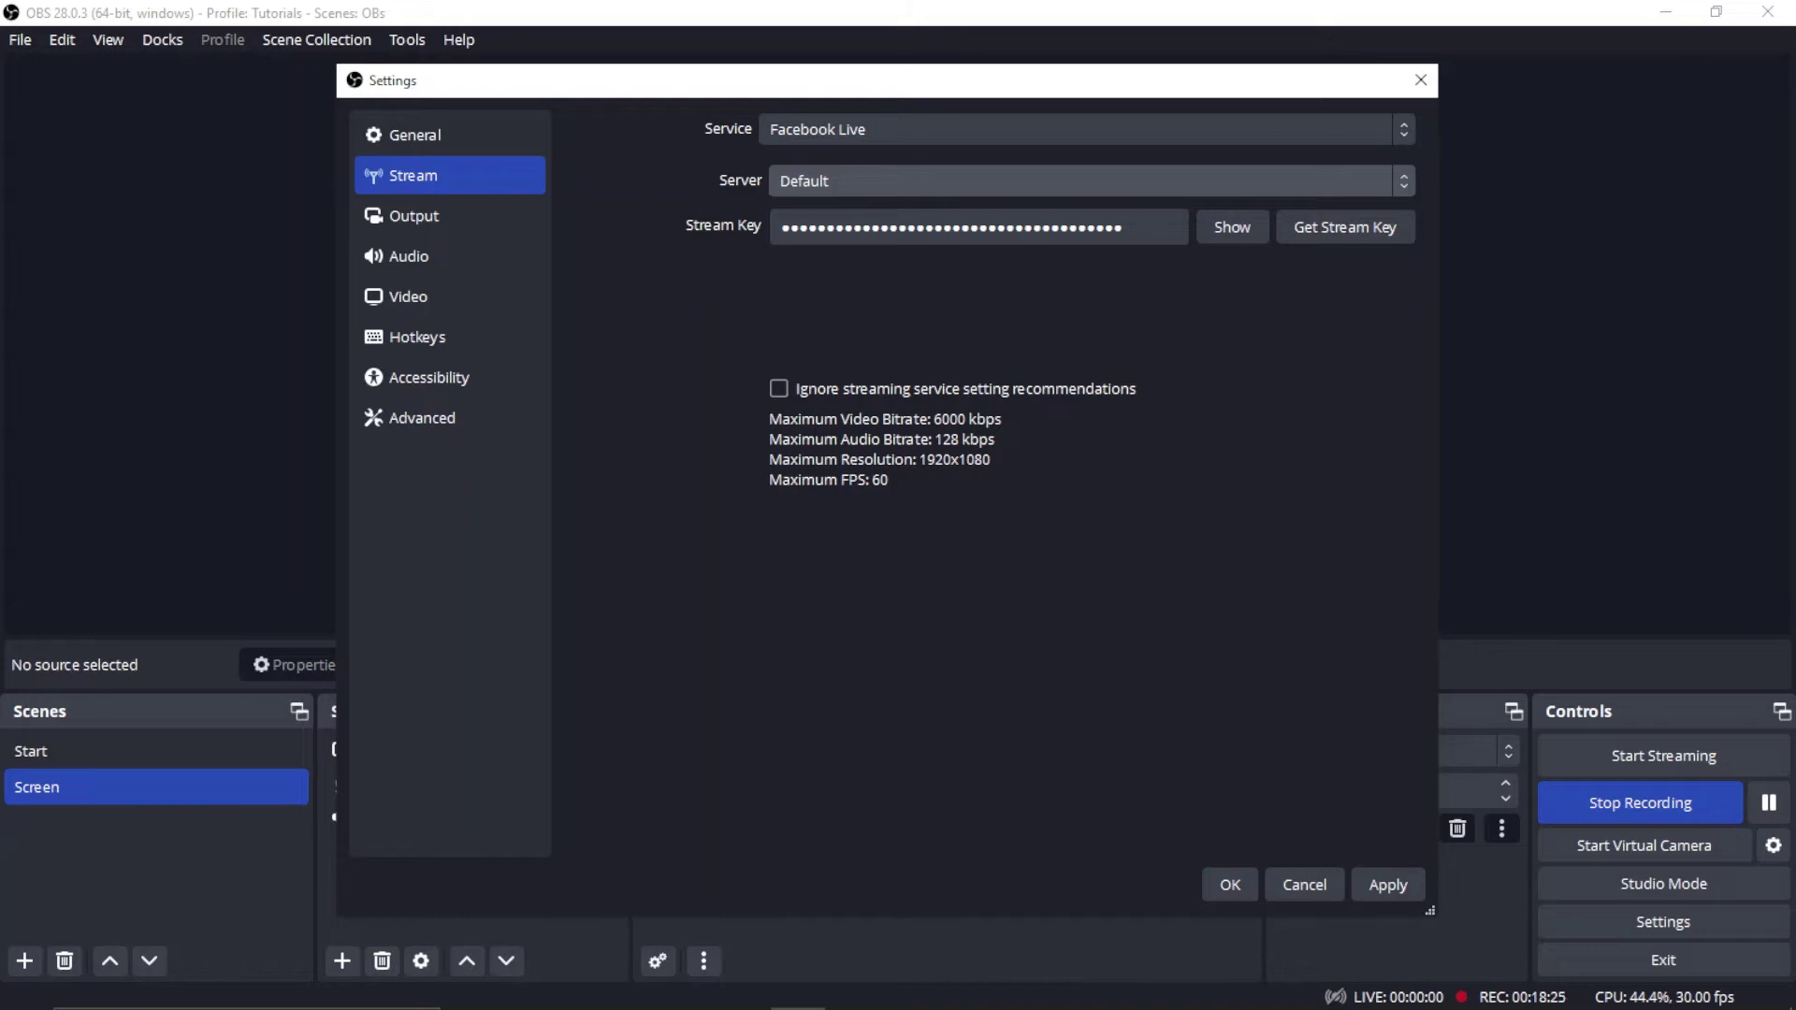
Replace the stream key with the copied one and save the settings.
{"action": "key", "text": "Tab"}
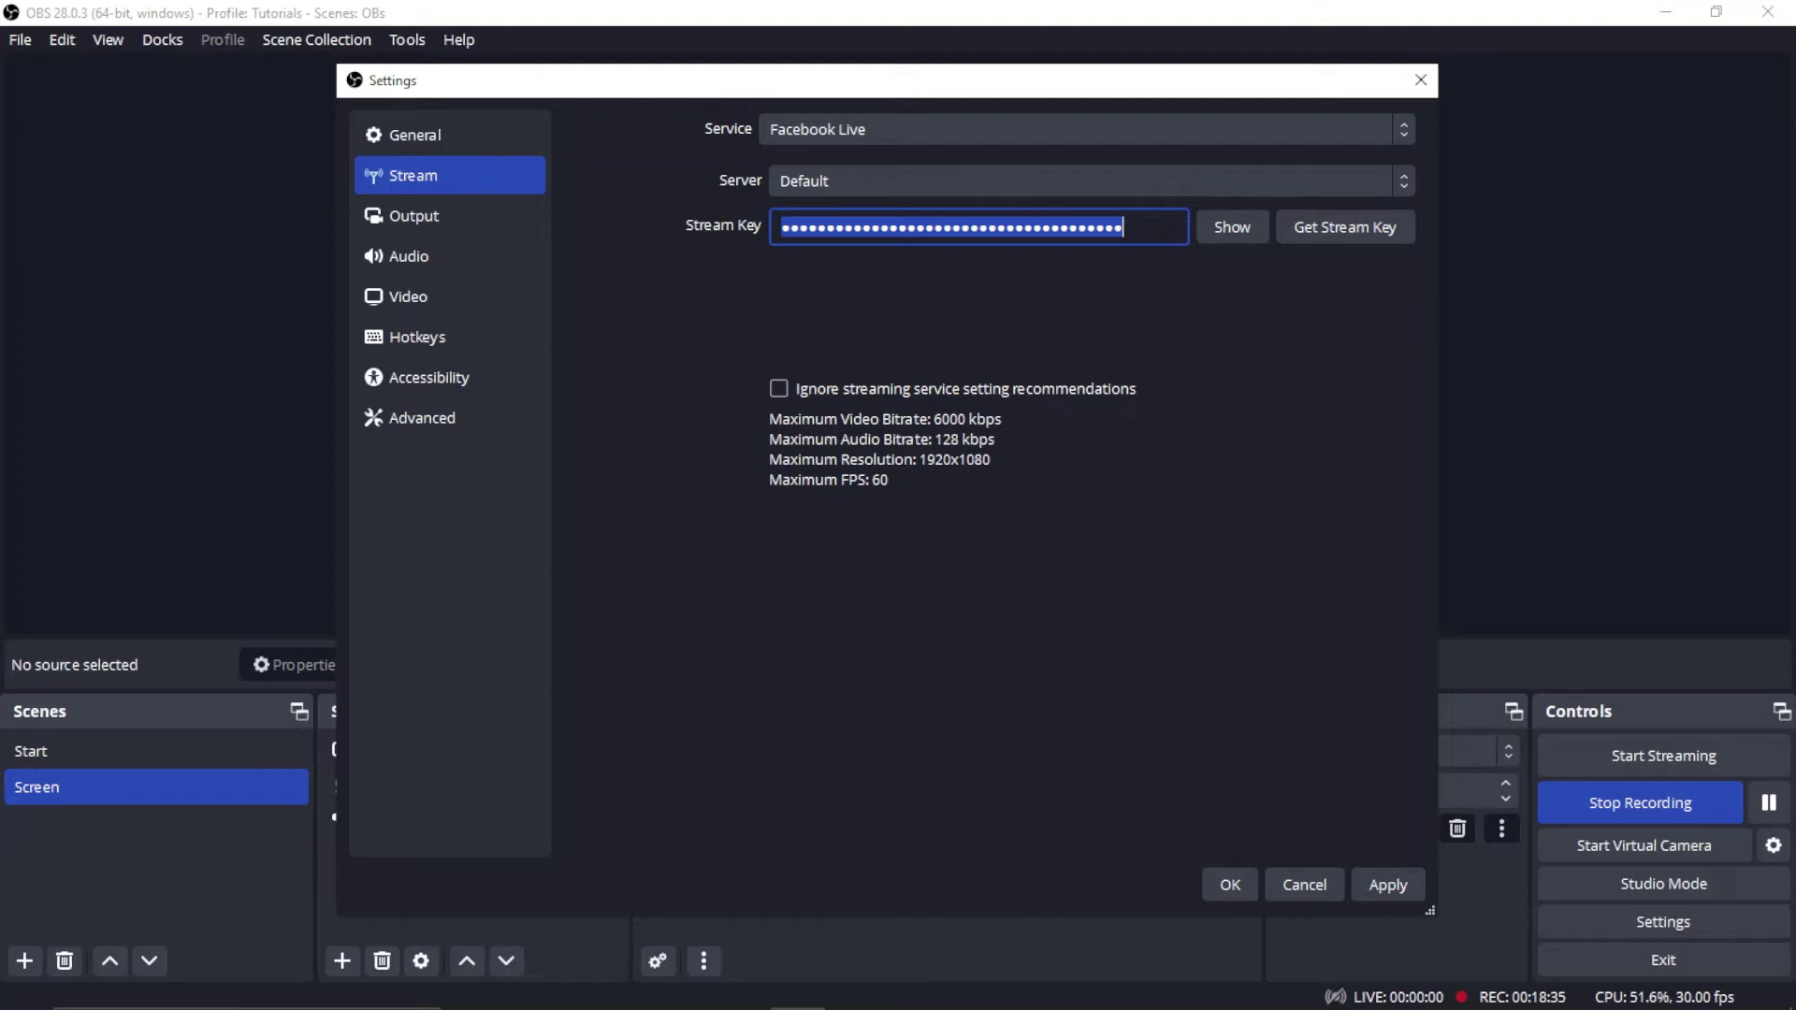
{"action": "key", "text": "ctrl+v"}
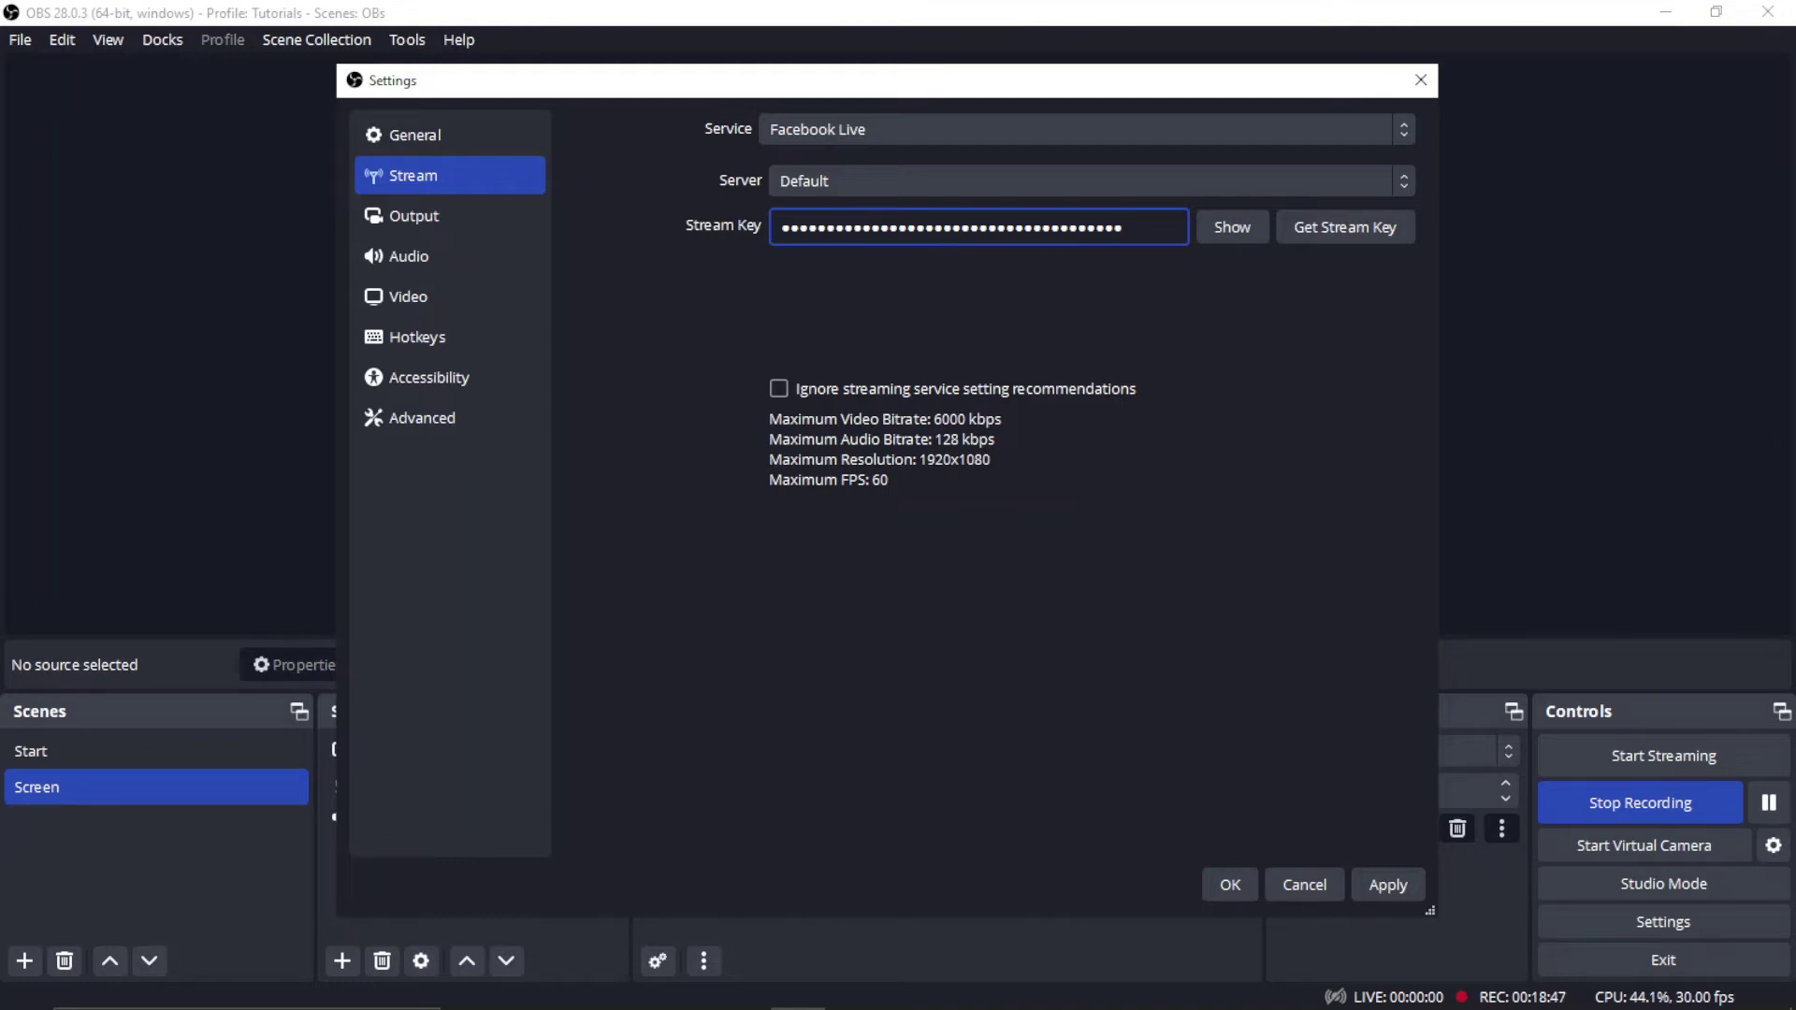
{"action": "key", "text": "Return"}
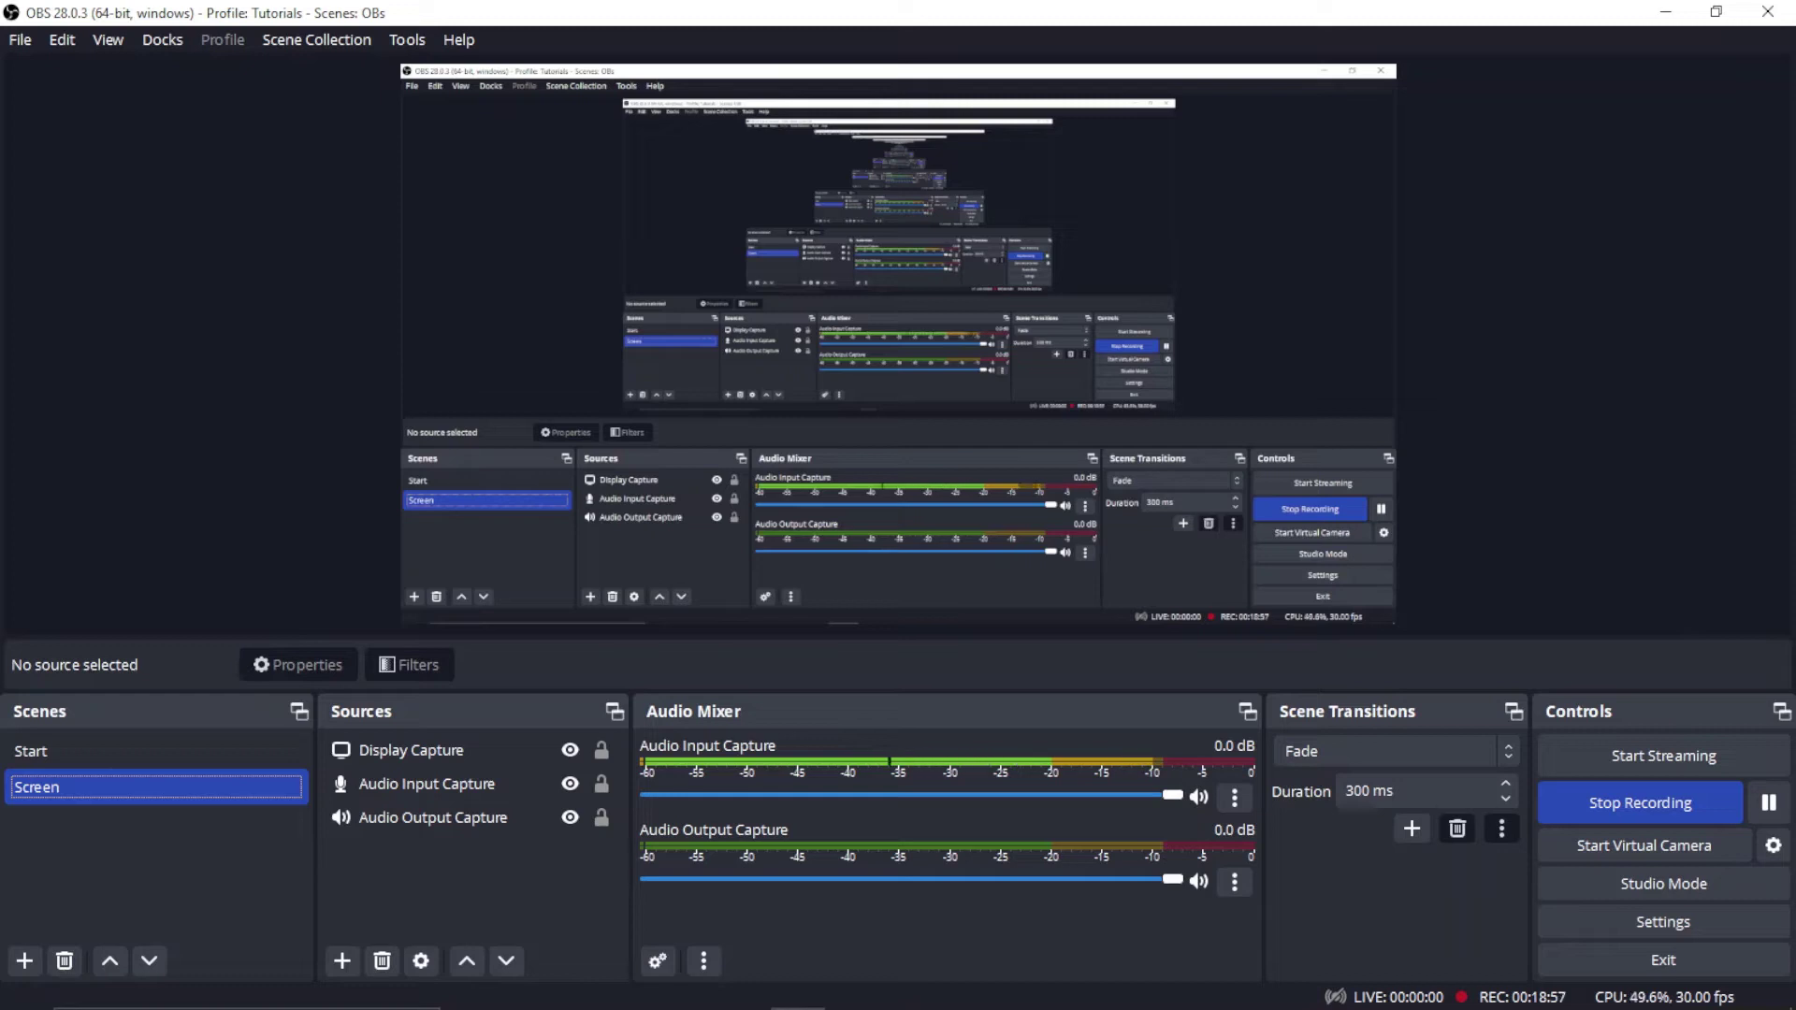
Start streaming from OBS to Facebook Live.
{"action": "key", "text": "Tab"}
{"action": "key", "text": "Tab"}
{"action": "key", "text": "Tab"}
{"action": "key", "text": "Tab"}
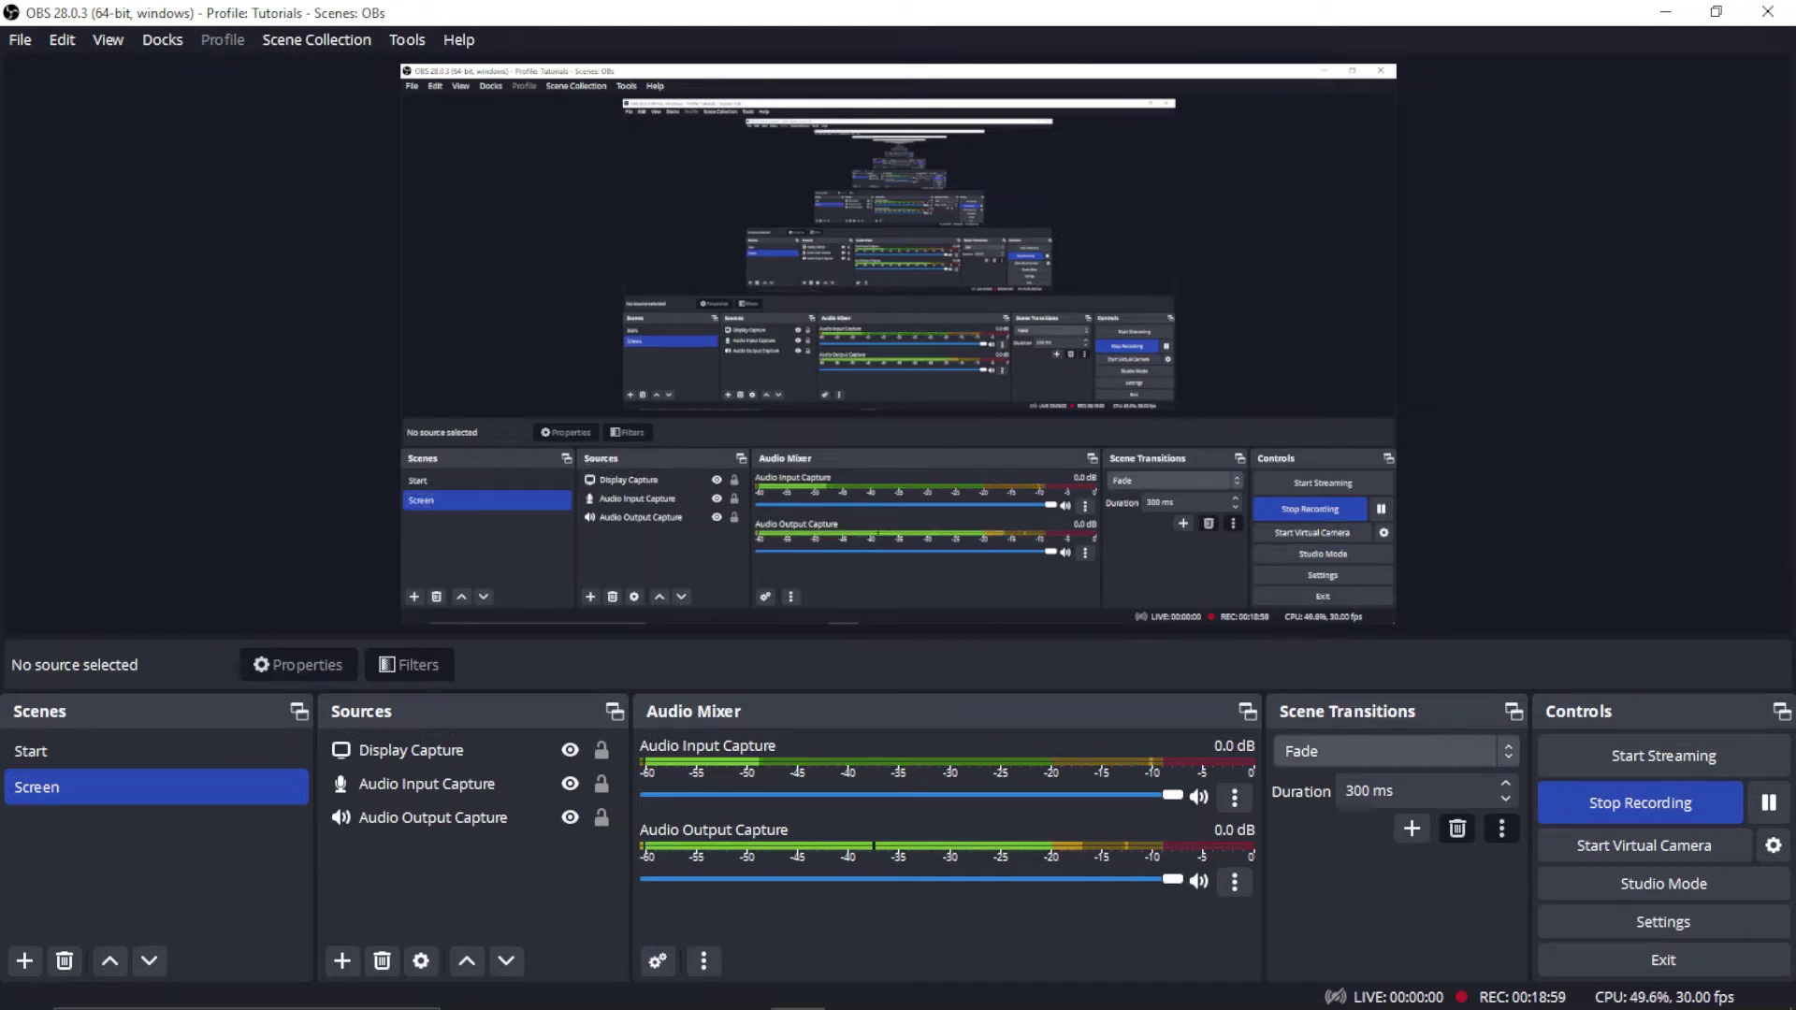
{"action": "key", "text": "Tab"}
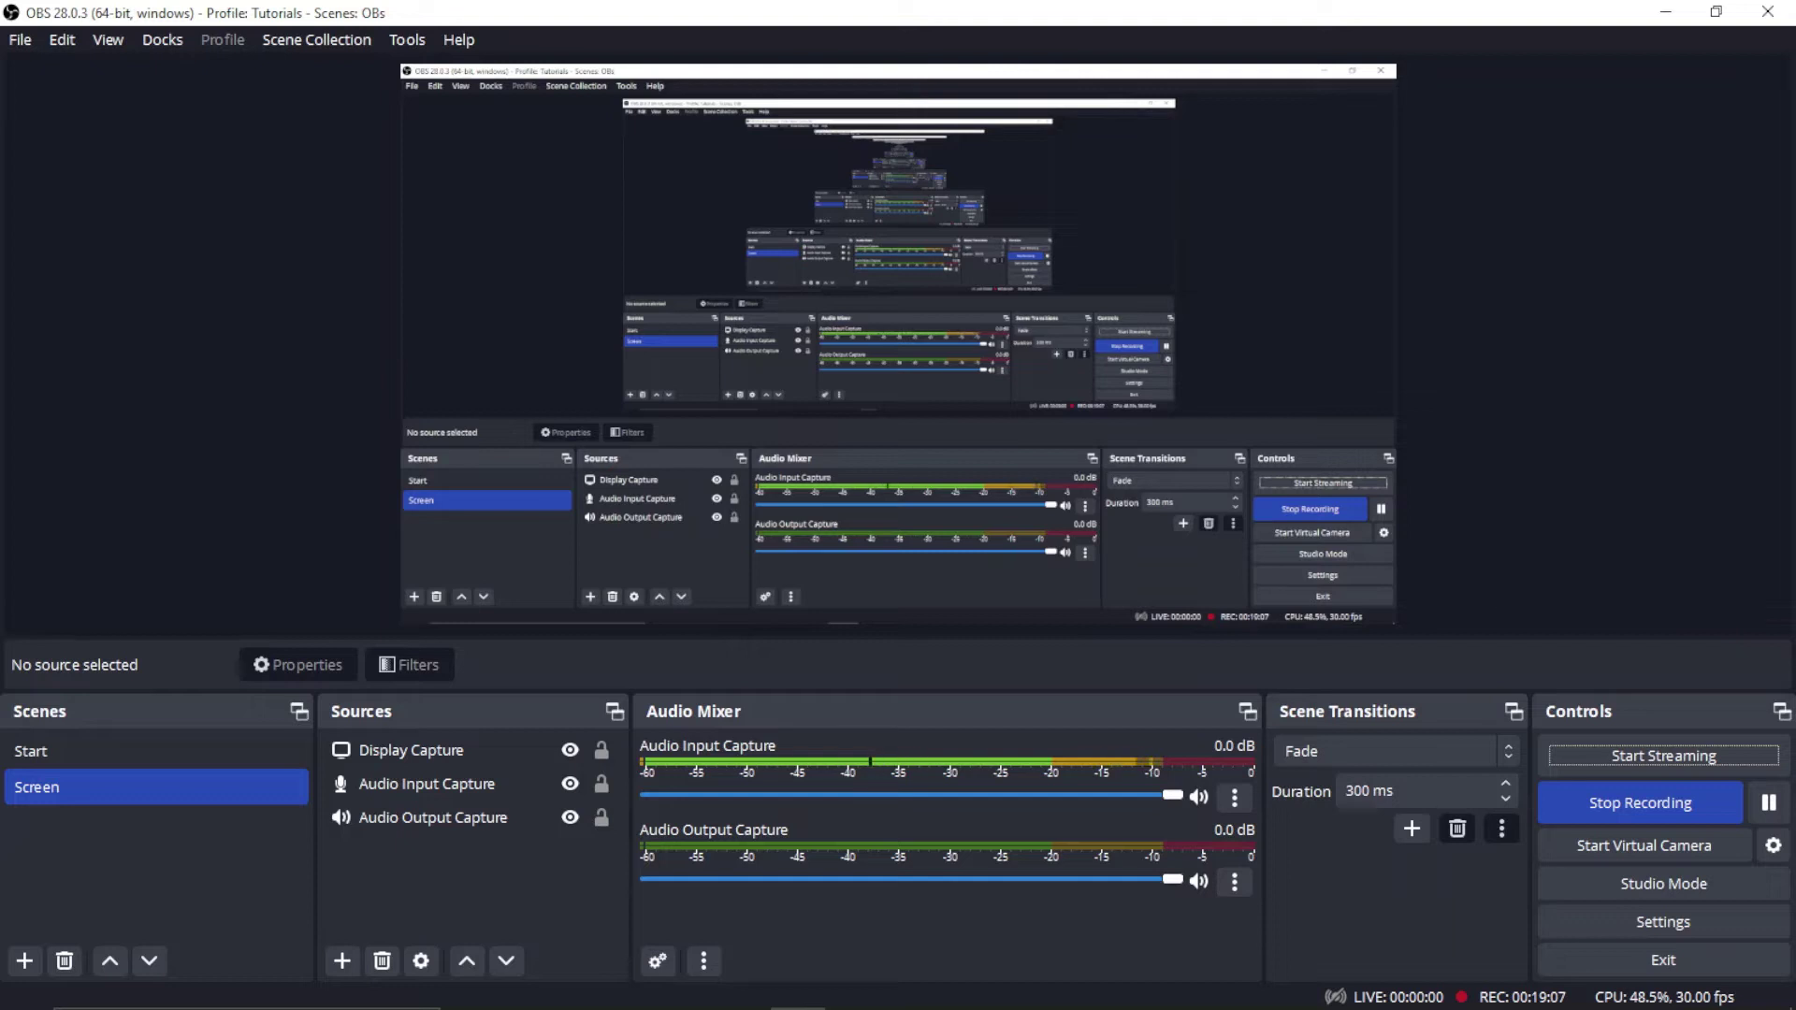
{"action": "key", "text": "space"}
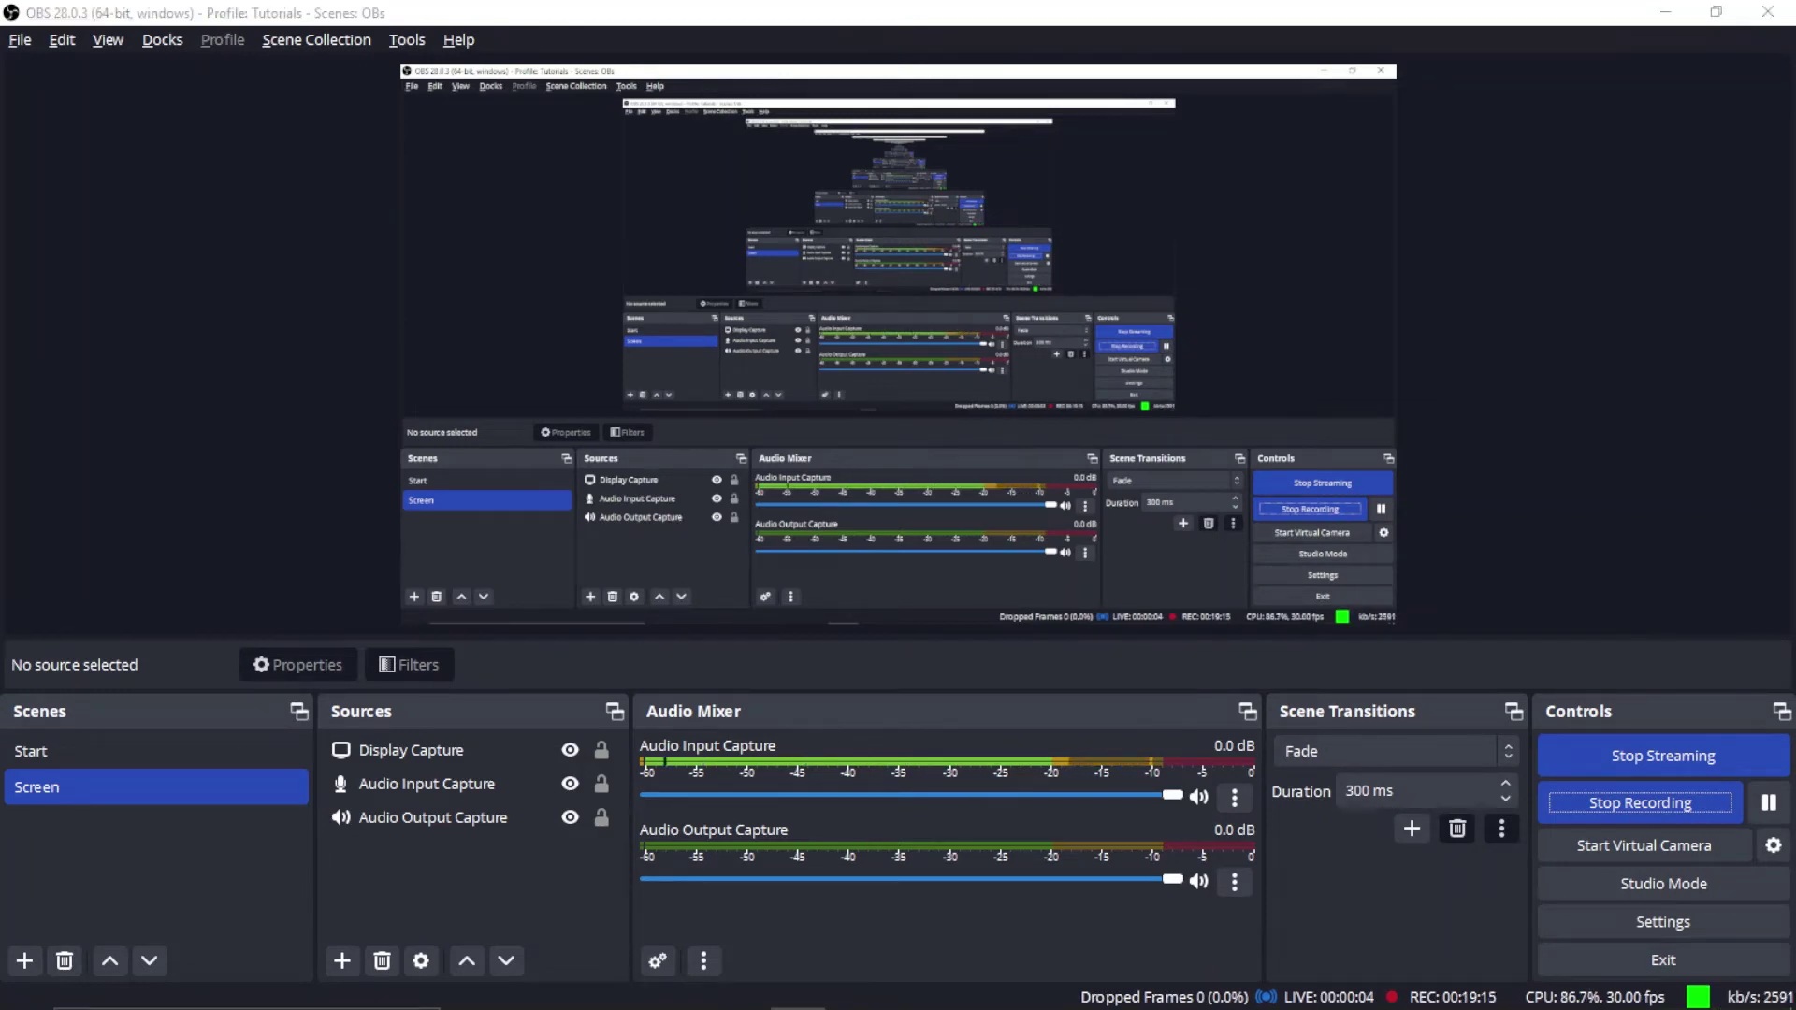
Switch back to Facebook in the browser and check the live video setup stages, the video source section and the video preview.
{"action": "key", "text": "alt+Tab"}
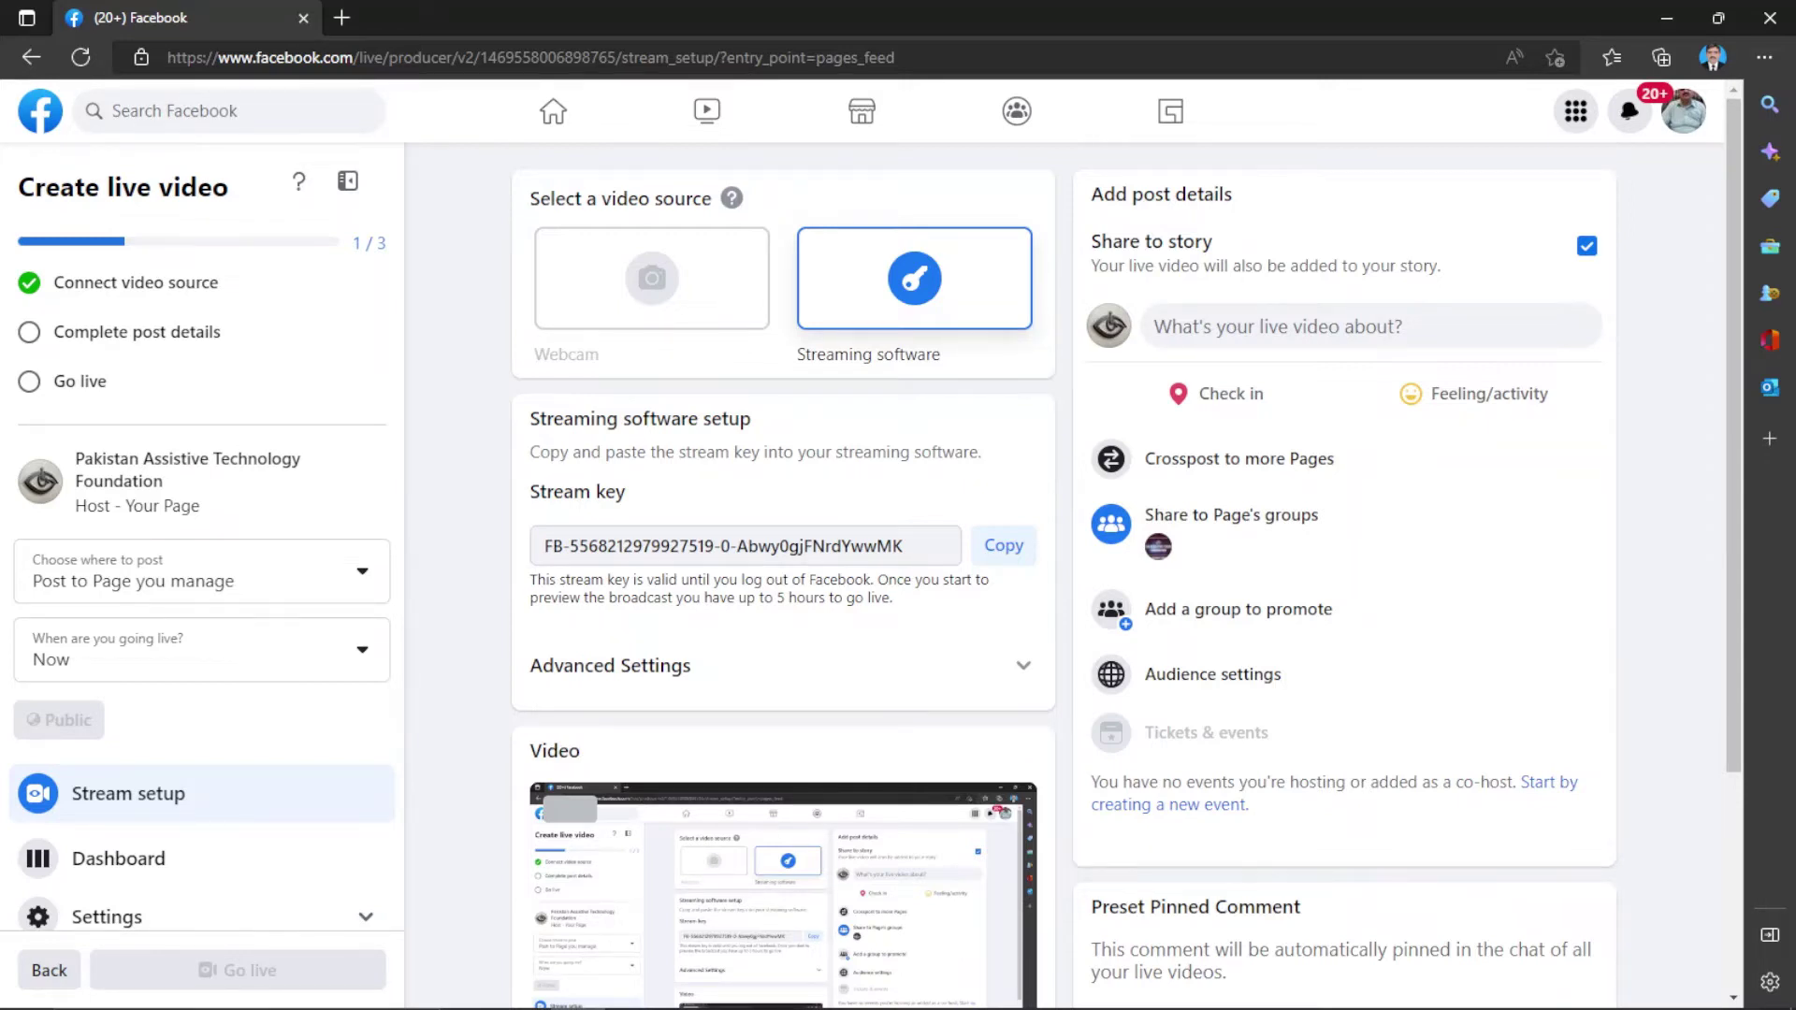
{"action": "key", "text": "h"}
{"action": "key", "text": "b"}
{"action": "key", "text": "b"}
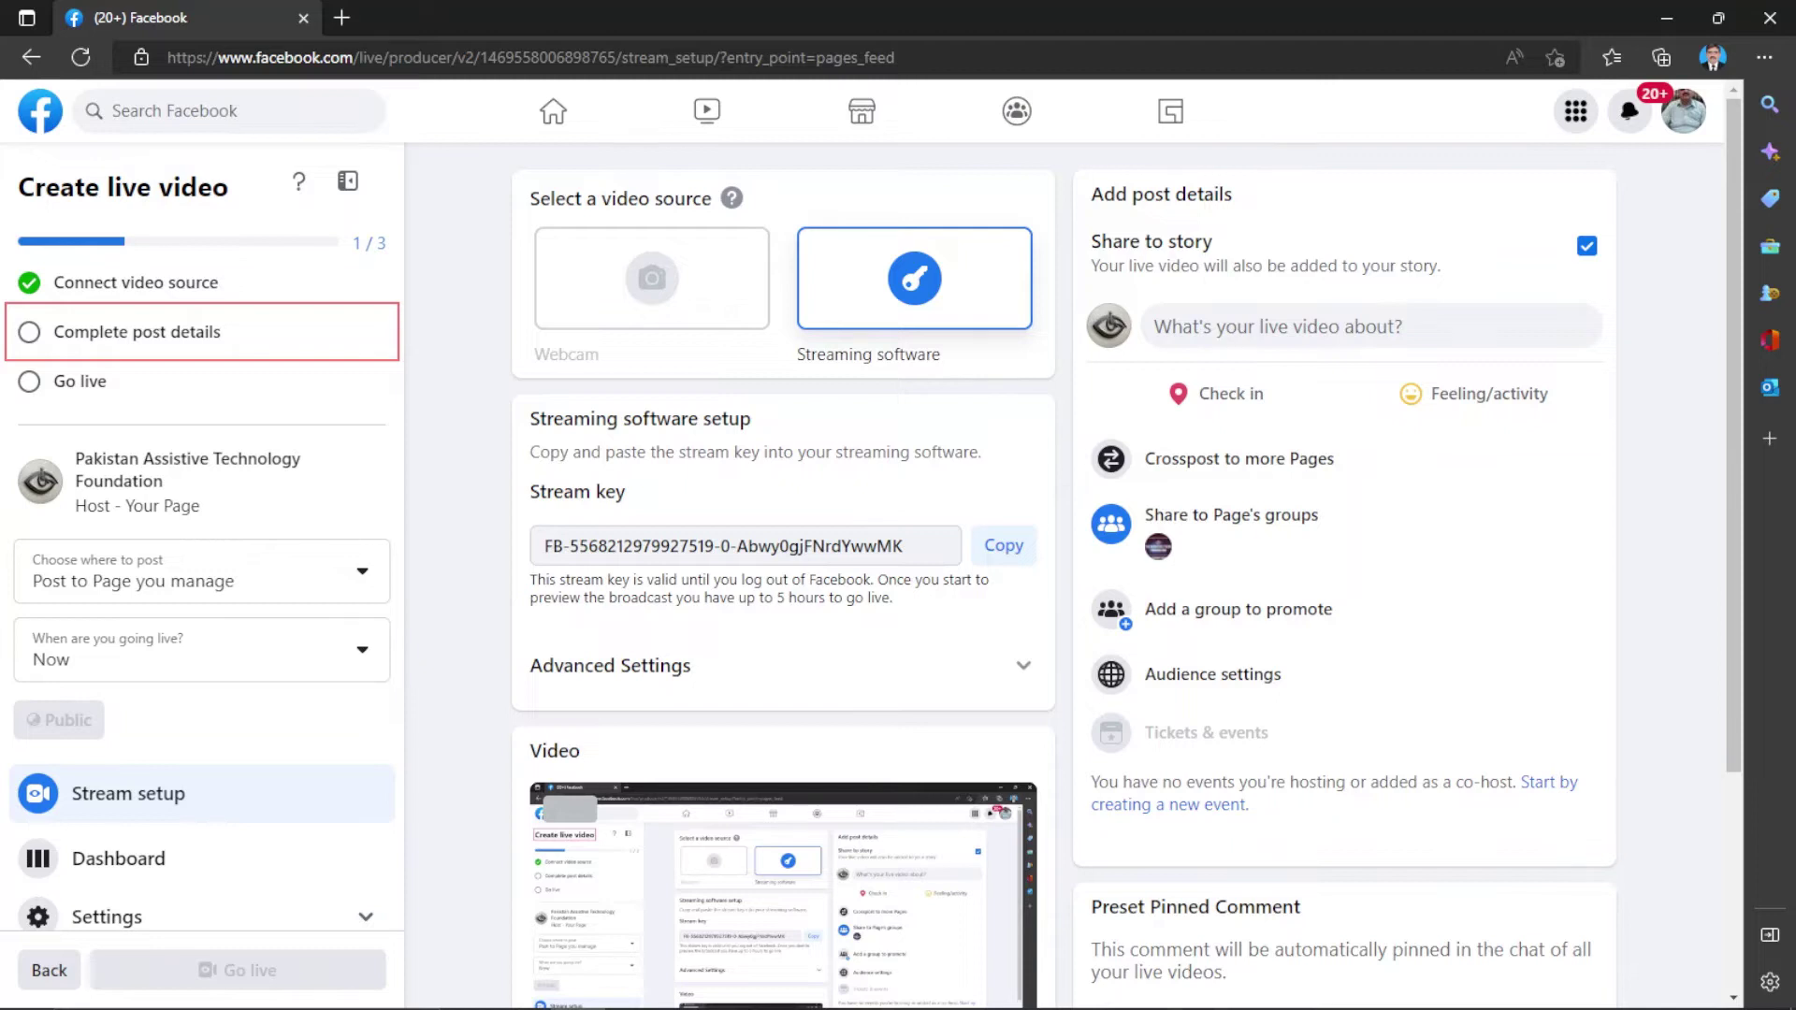
{"action": "key", "text": "h"}
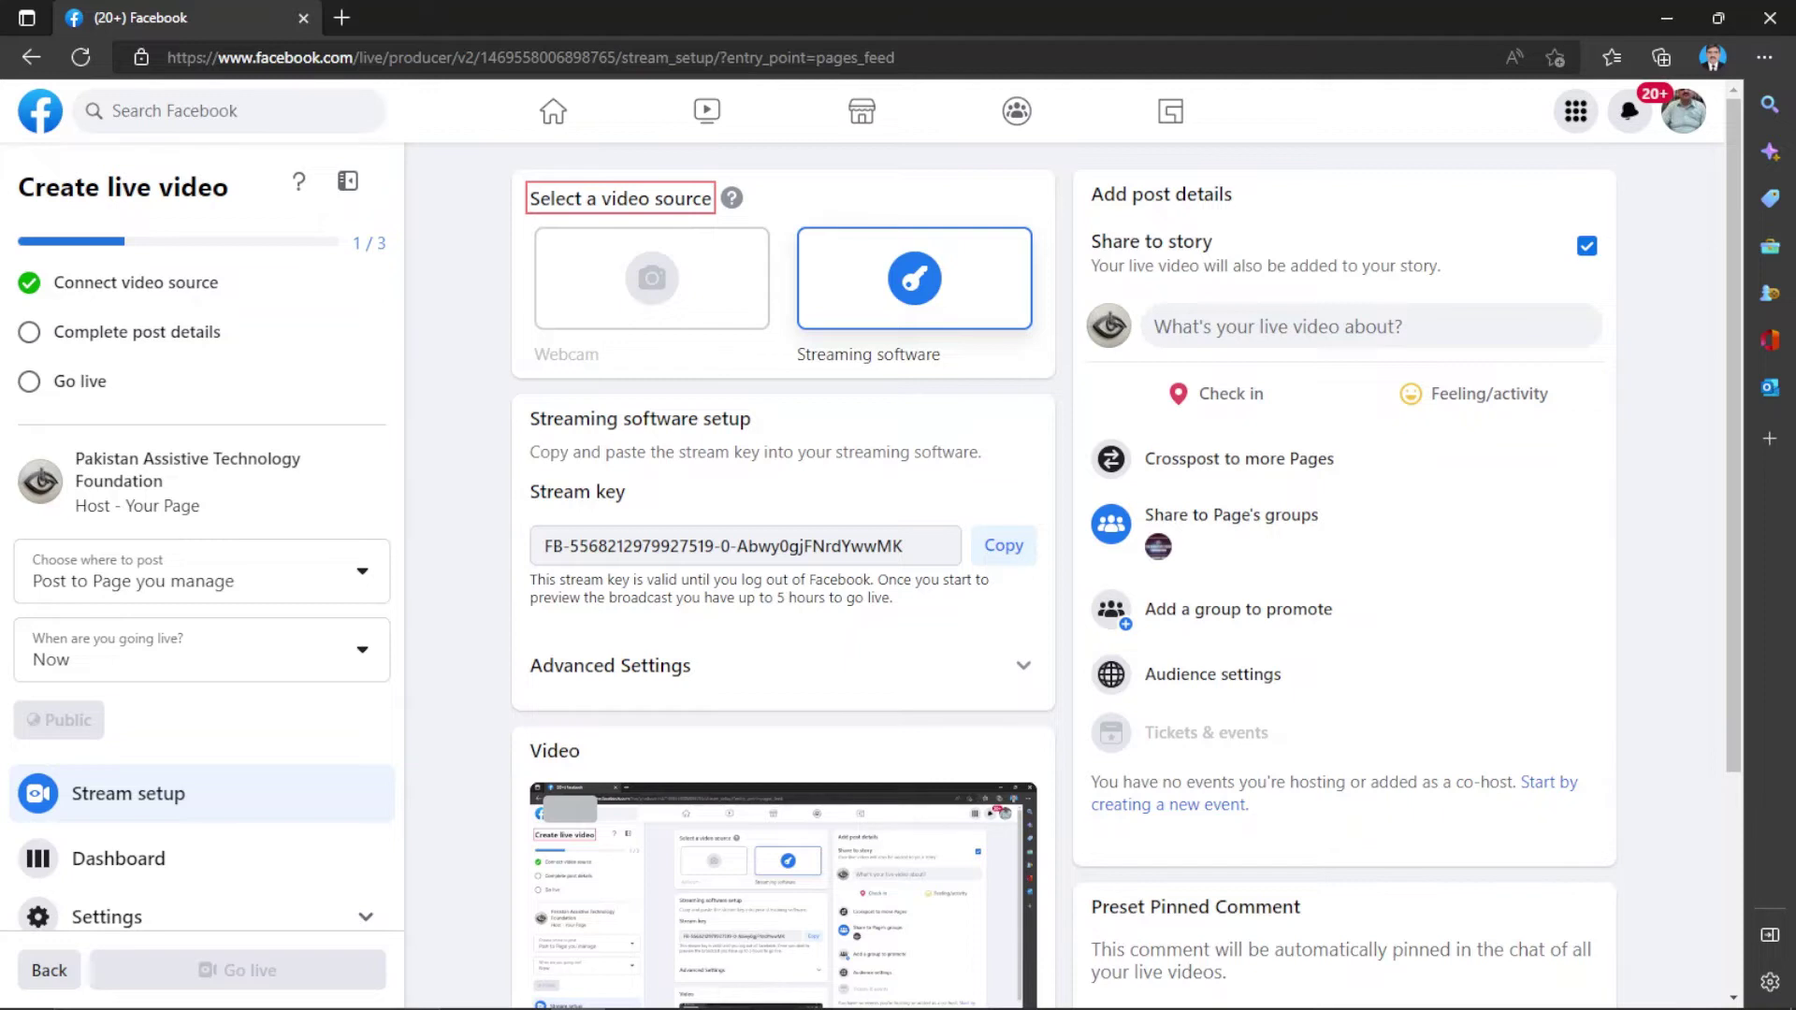
{"action": "key", "text": "h"}
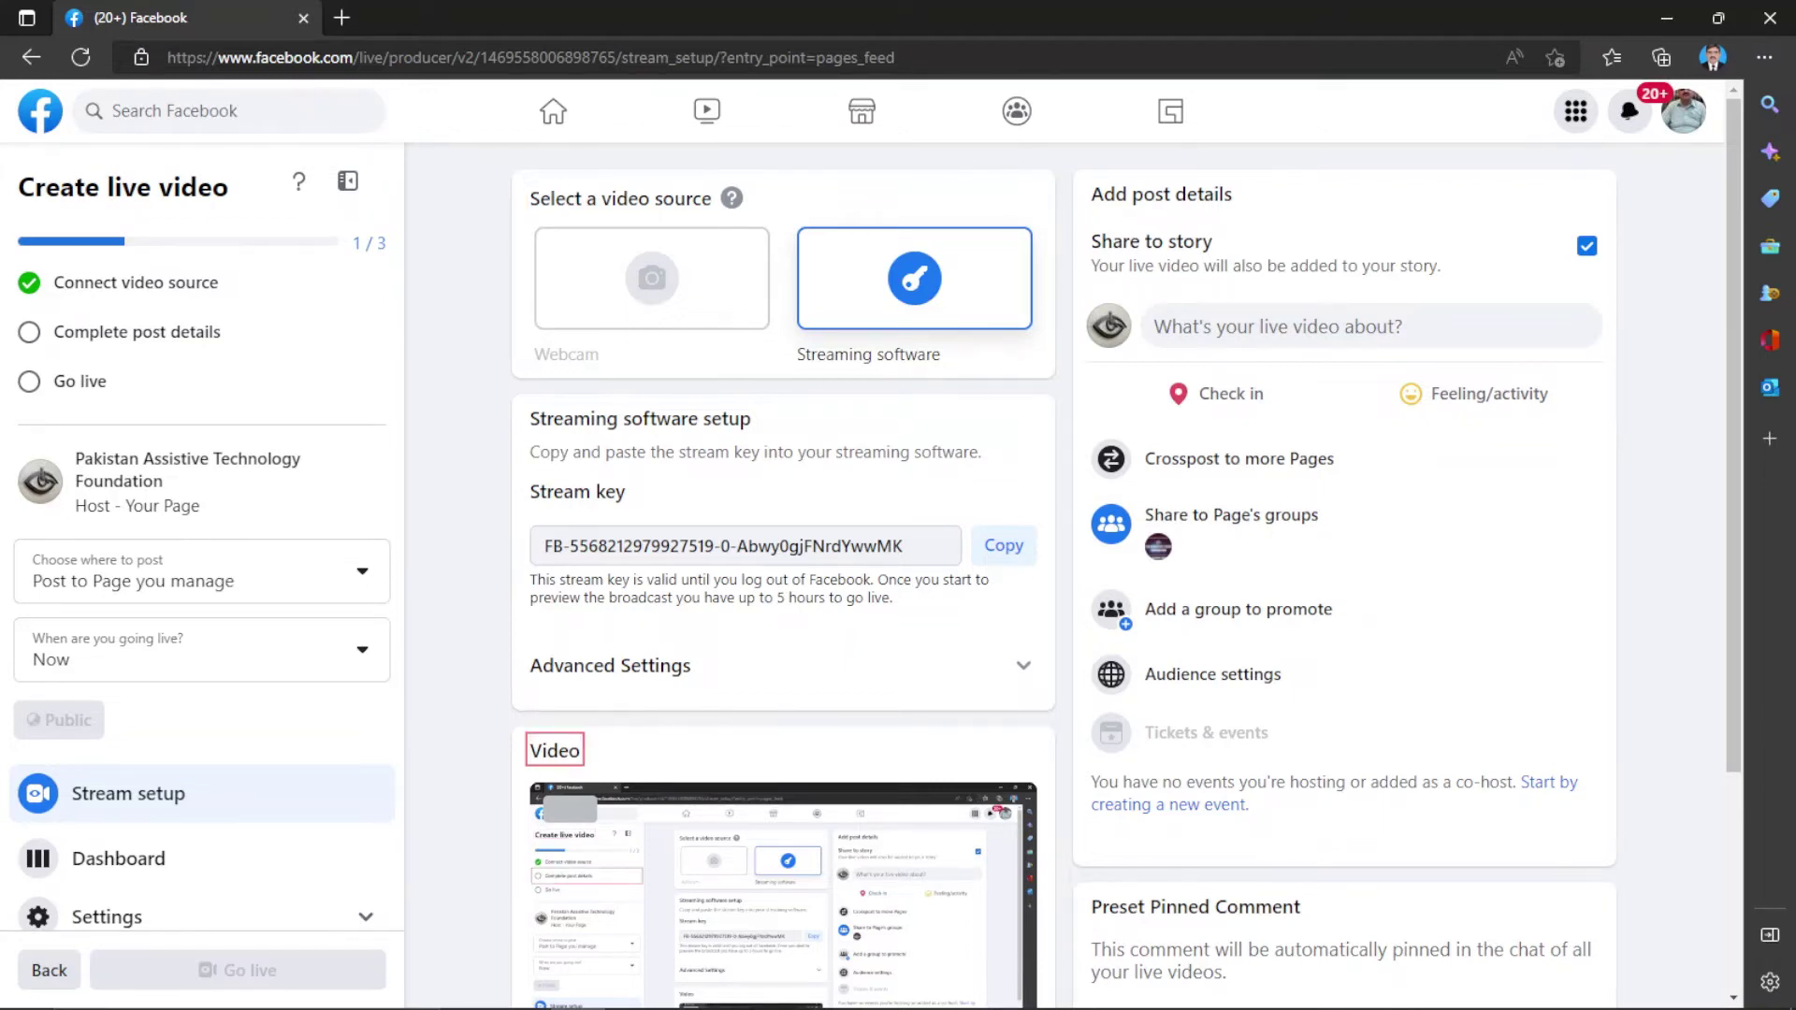
{"action": "key", "text": "Down"}
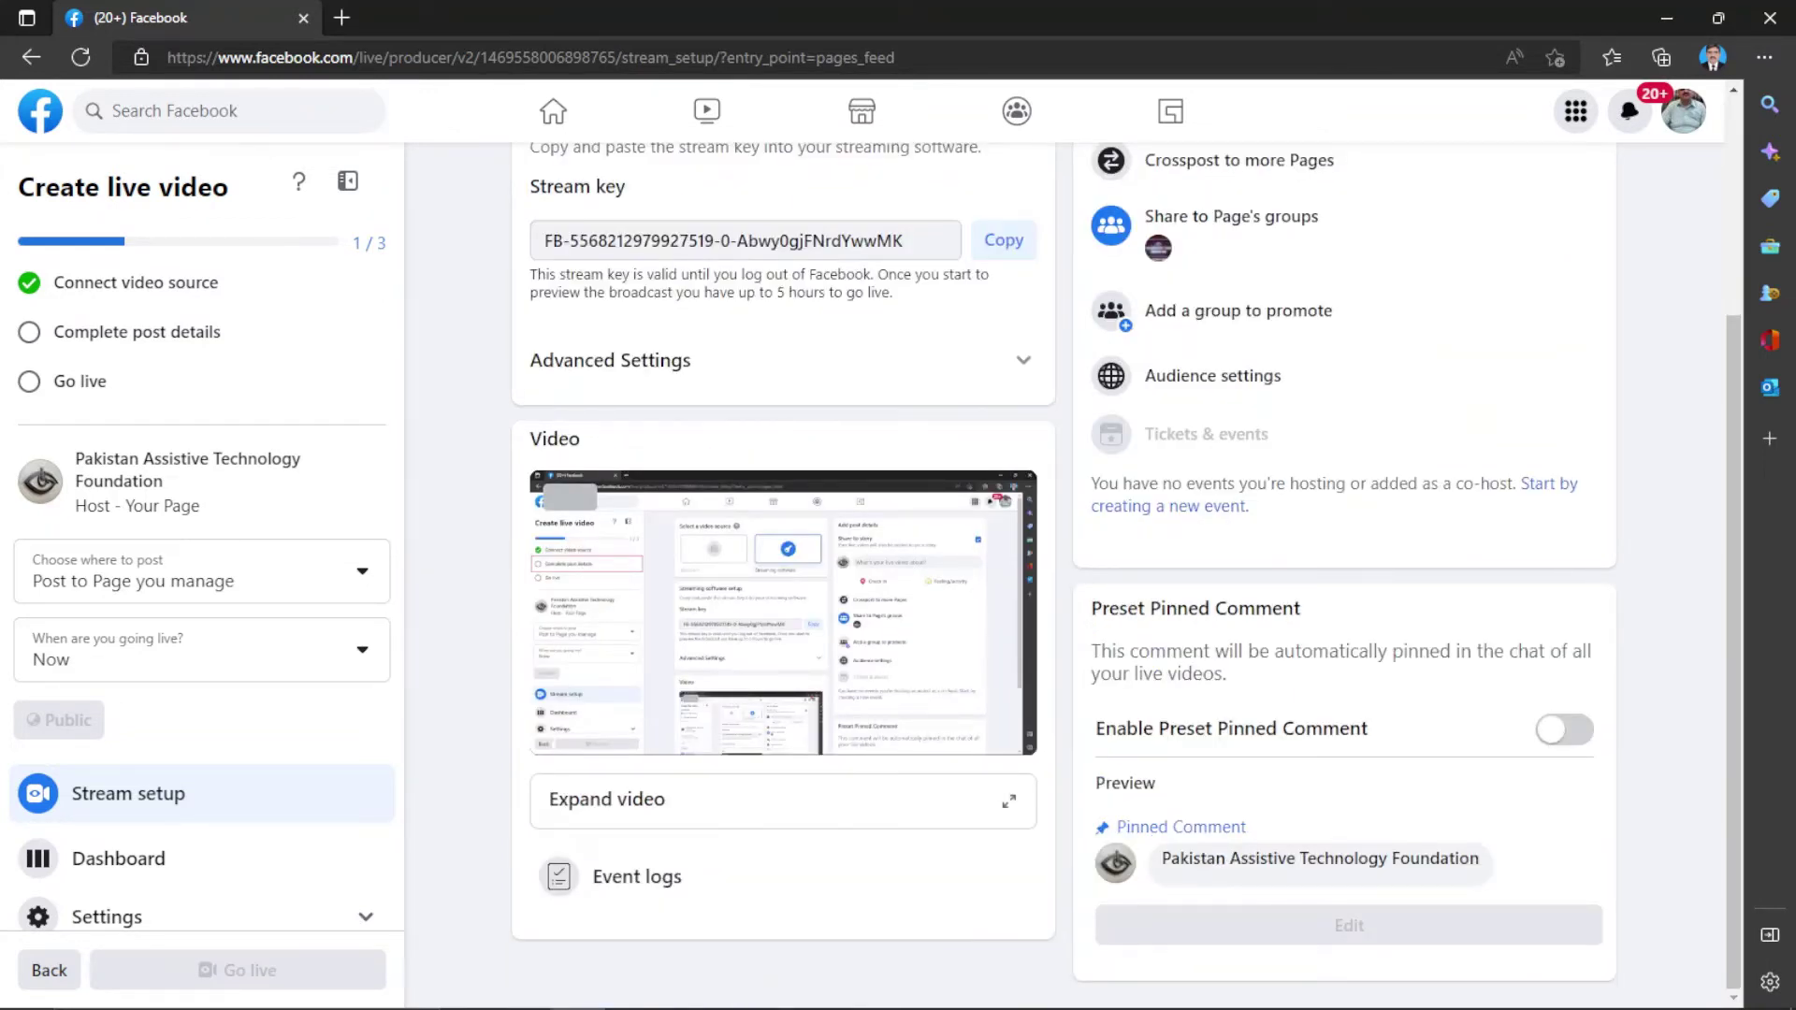
{"action": "key", "text": "Down"}
{"action": "key", "text": "Down"}
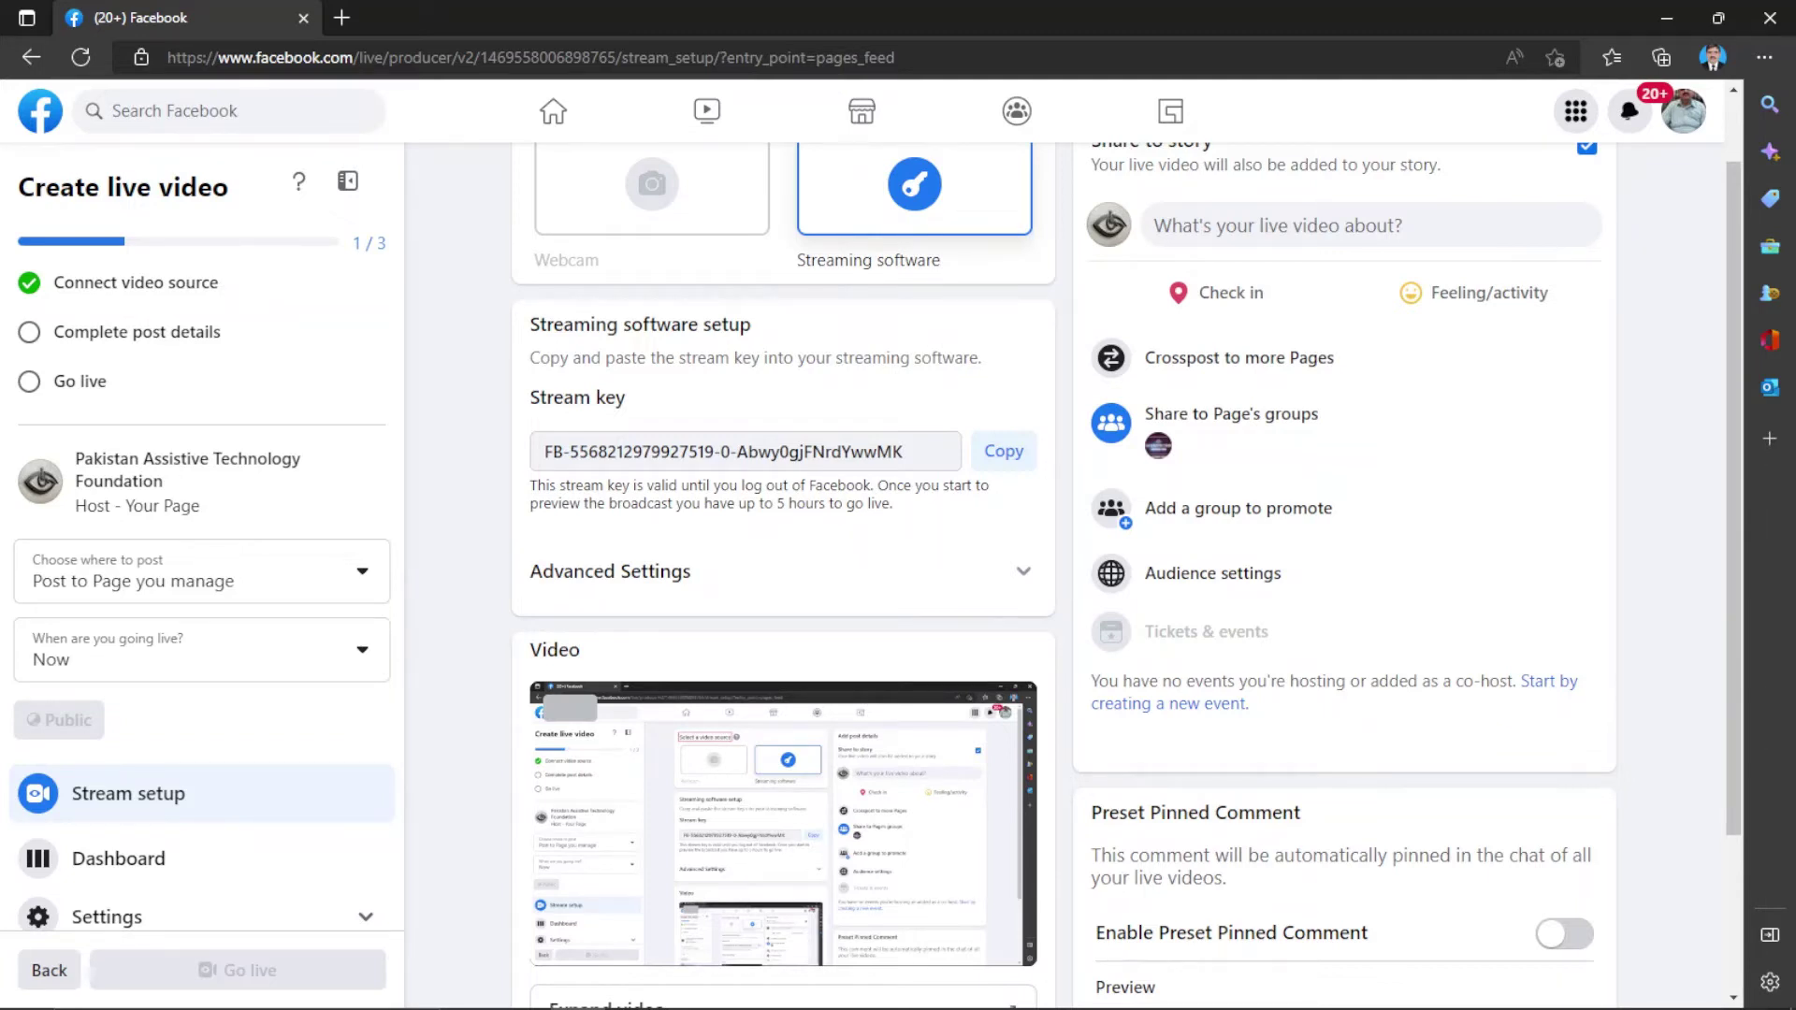
Open the post details for the live video and set the title to "OBs Studio Live Stream Lesson".
{"action": "key", "text": "Tab"}
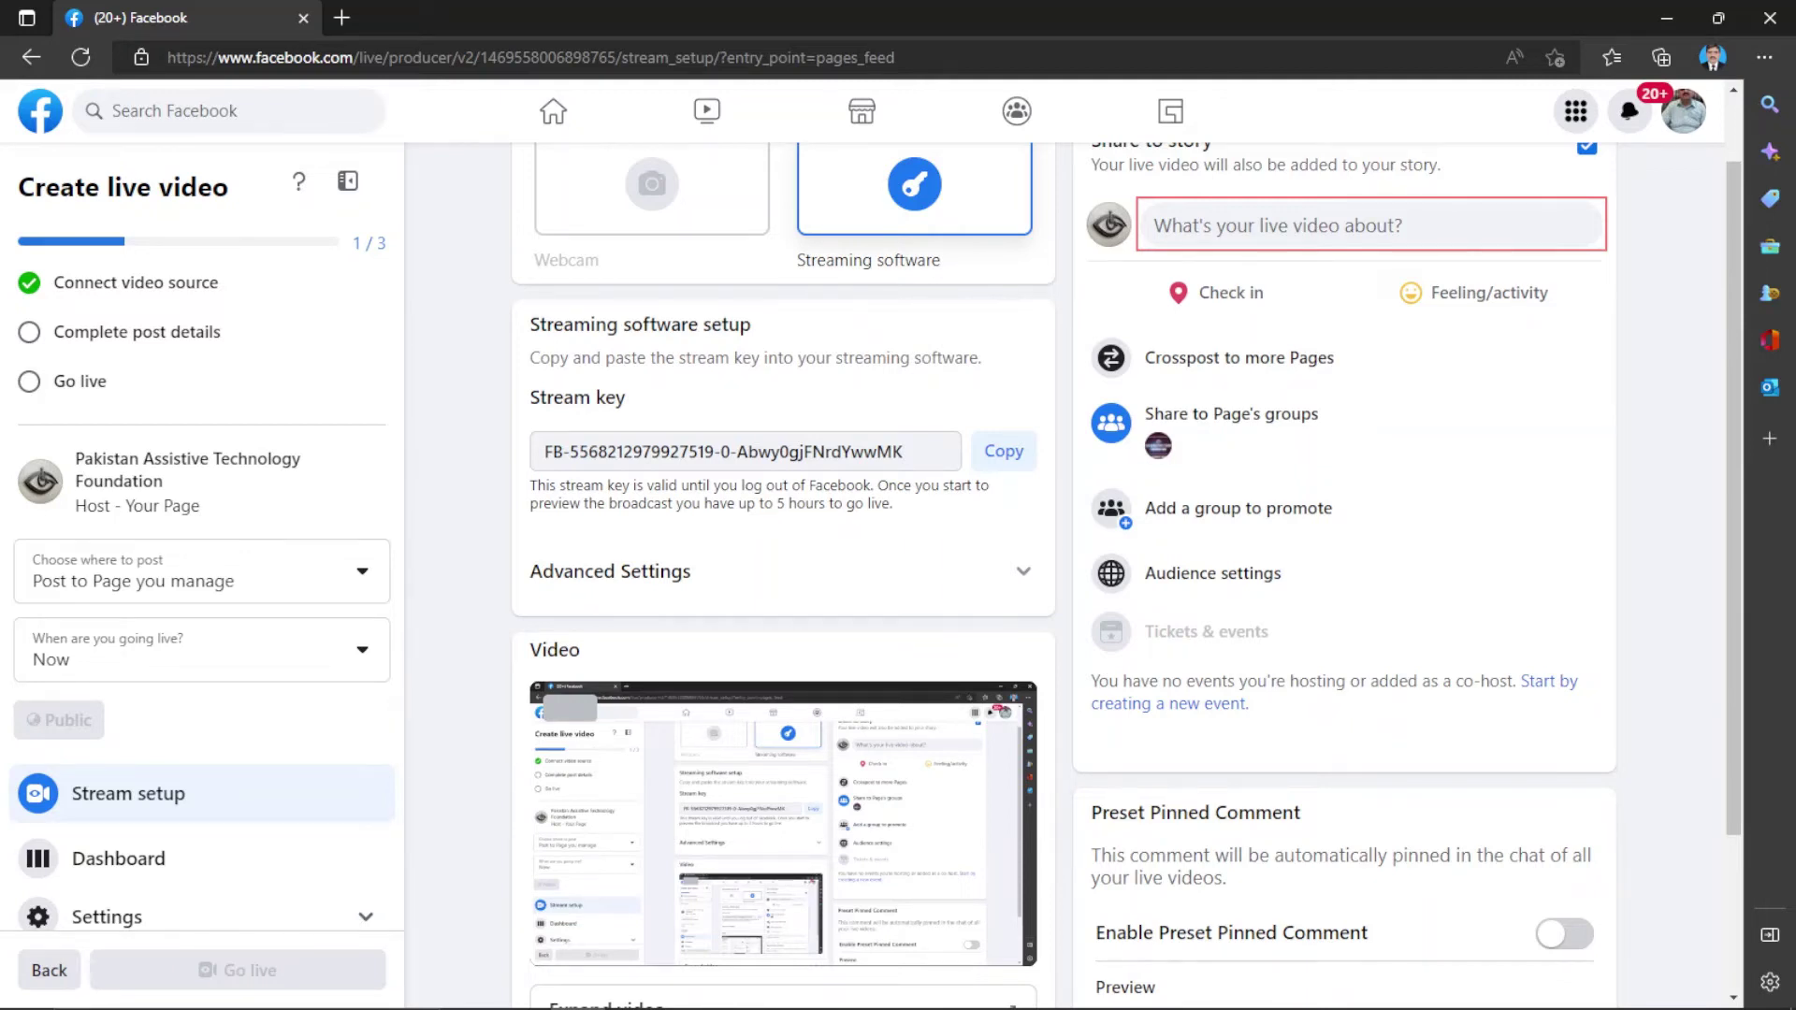
{"action": "key", "text": "Return"}
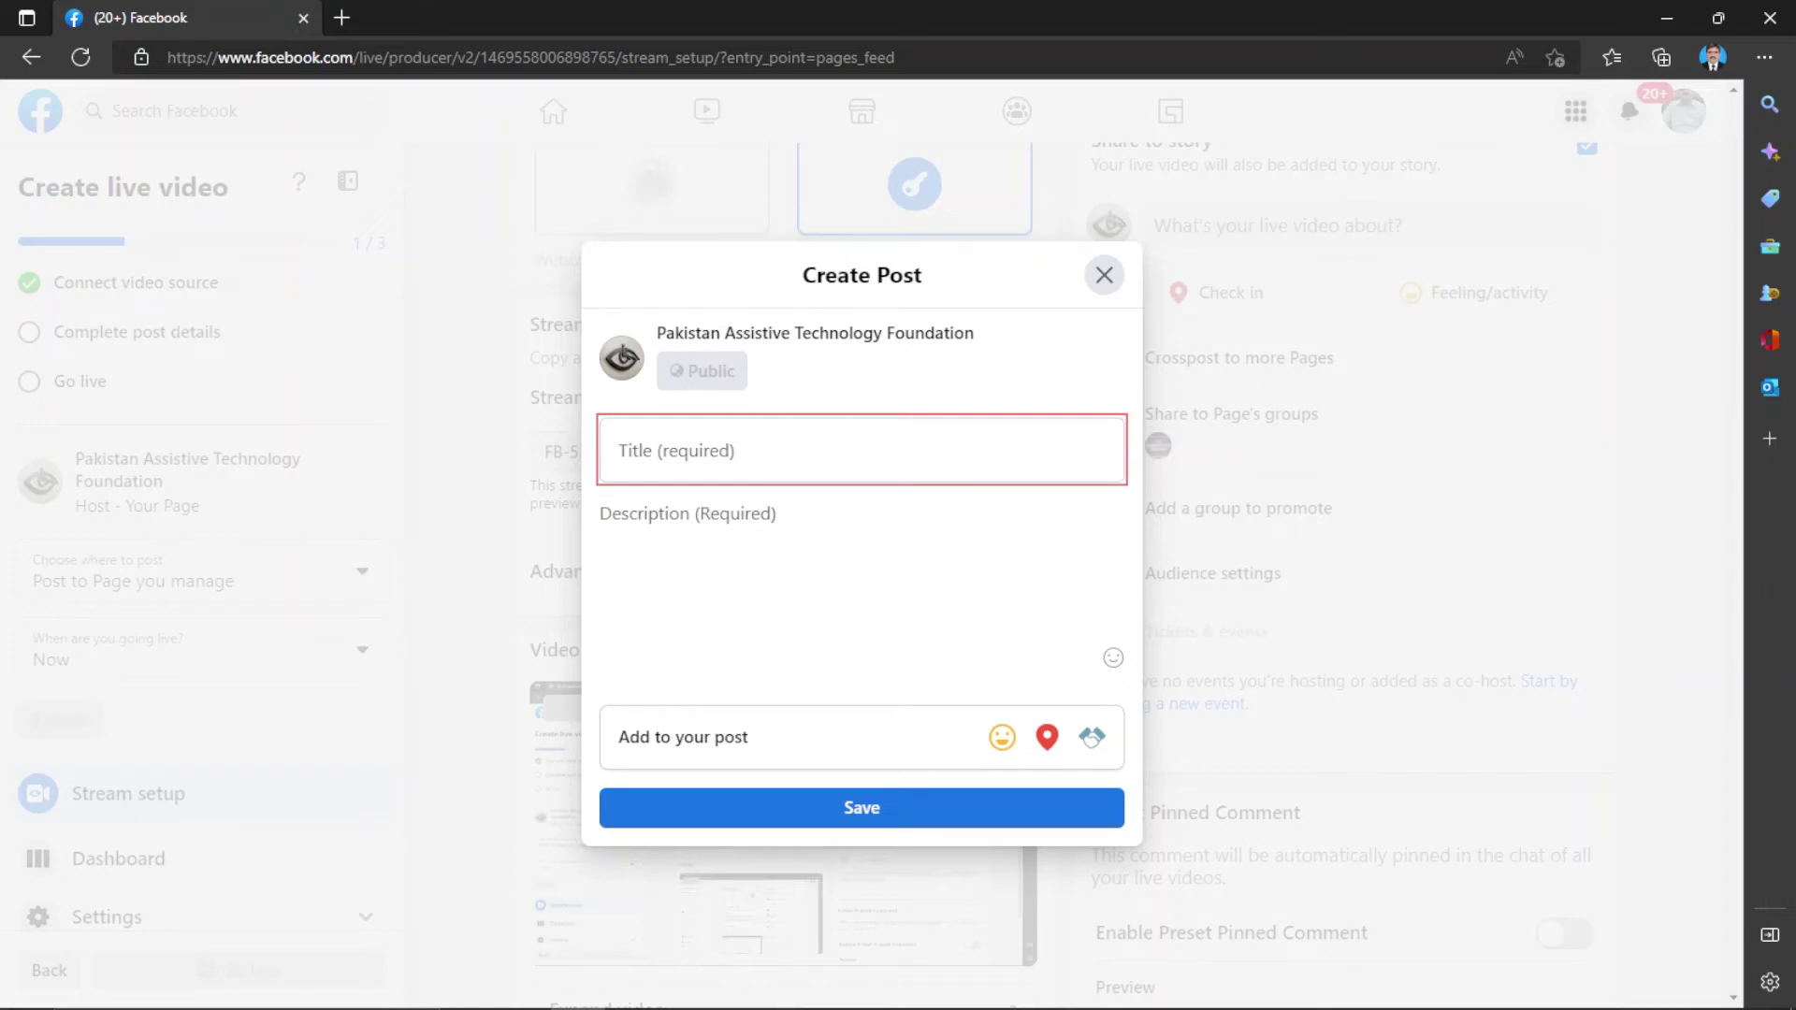
{"action": "key", "text": "Return"}
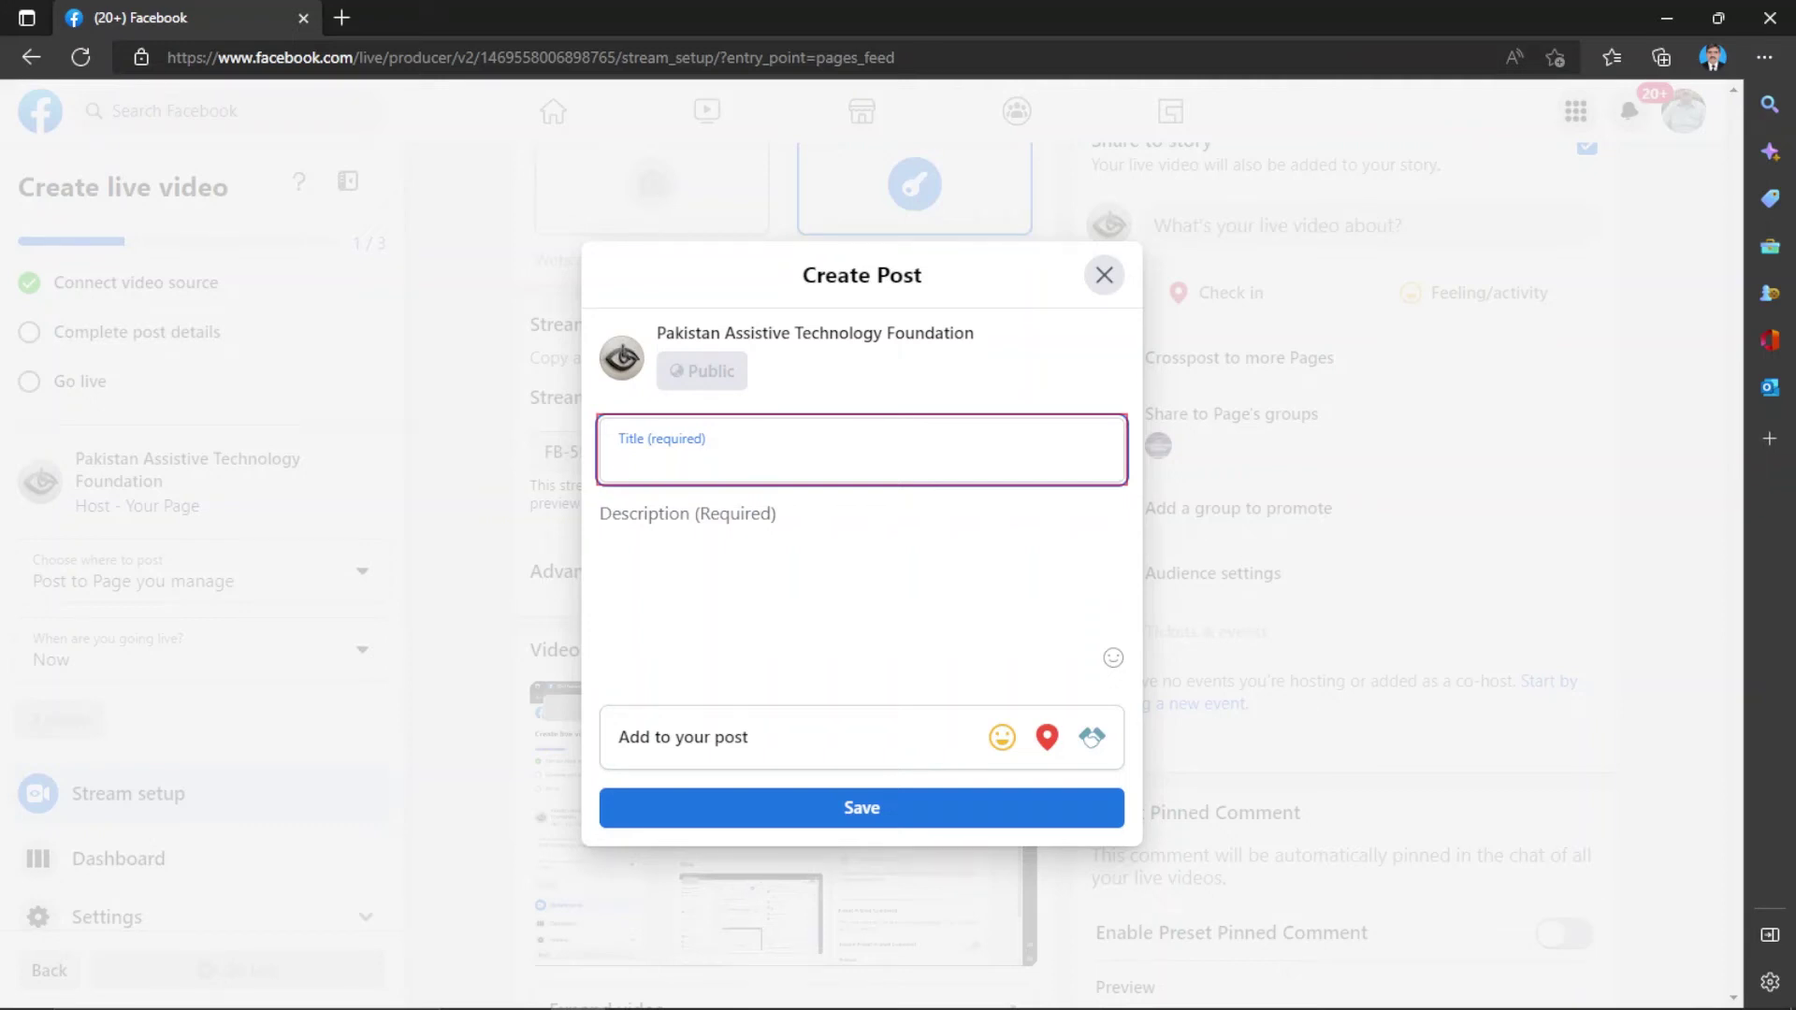
{"action": "type", "text": "OBs Stud"}
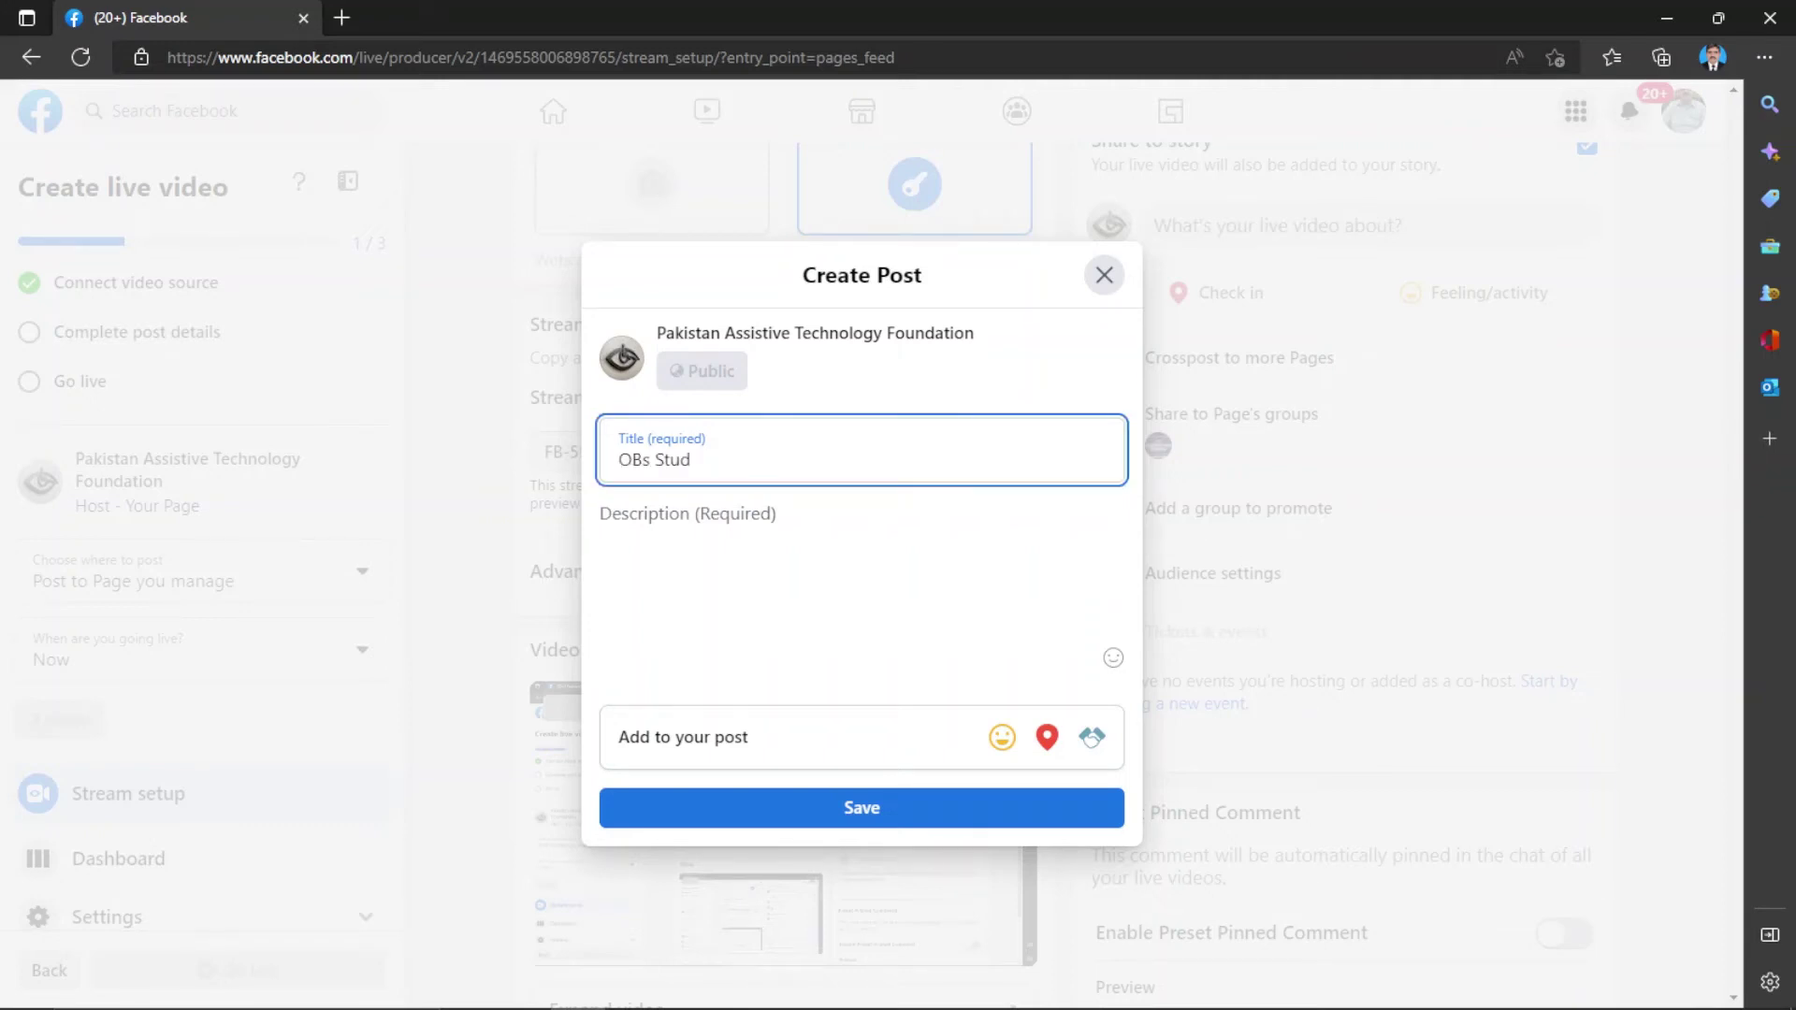
{"action": "type", "text": "io Live Stream Tes"}
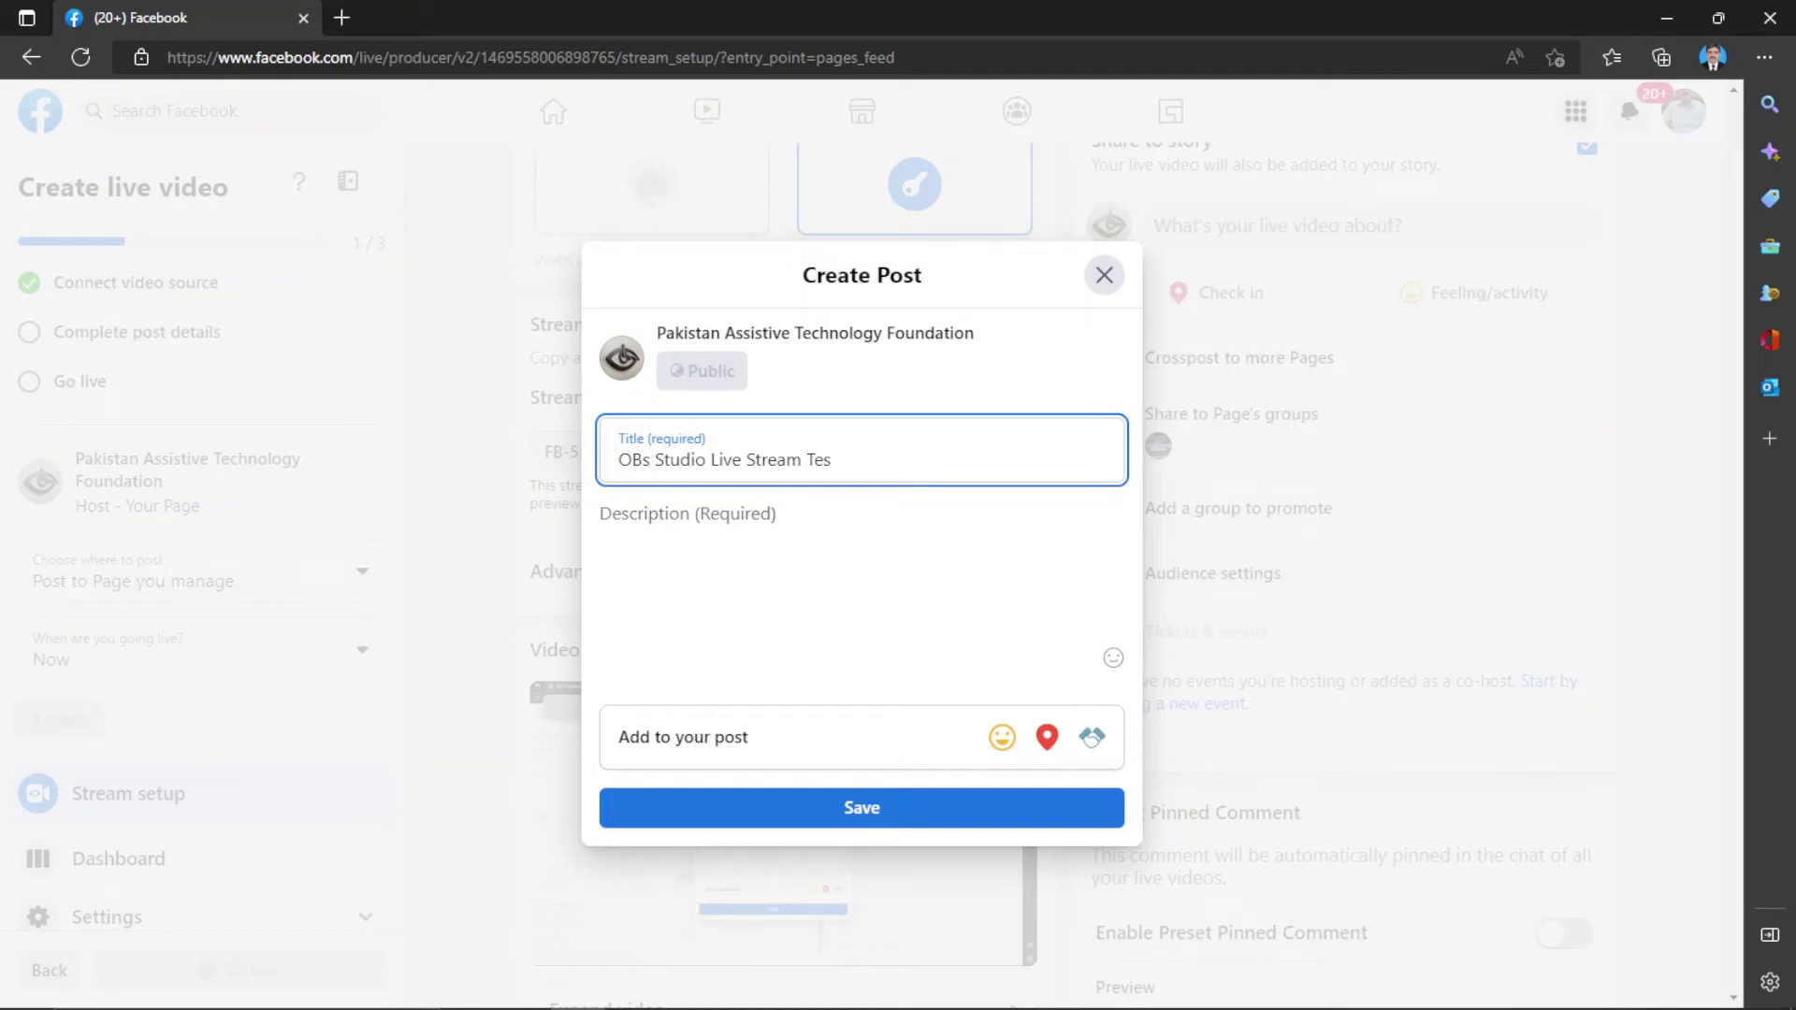
{"action": "key", "text": "BackSpace"}
{"action": "key", "text": "BackSpace"}
{"action": "key", "text": "BackSpace"}
{"action": "type", "text": "Lesson"}
Set the description to "learn how to stream on facebook using obs studio." and save the post details.
{"action": "key", "text": "Tab"}
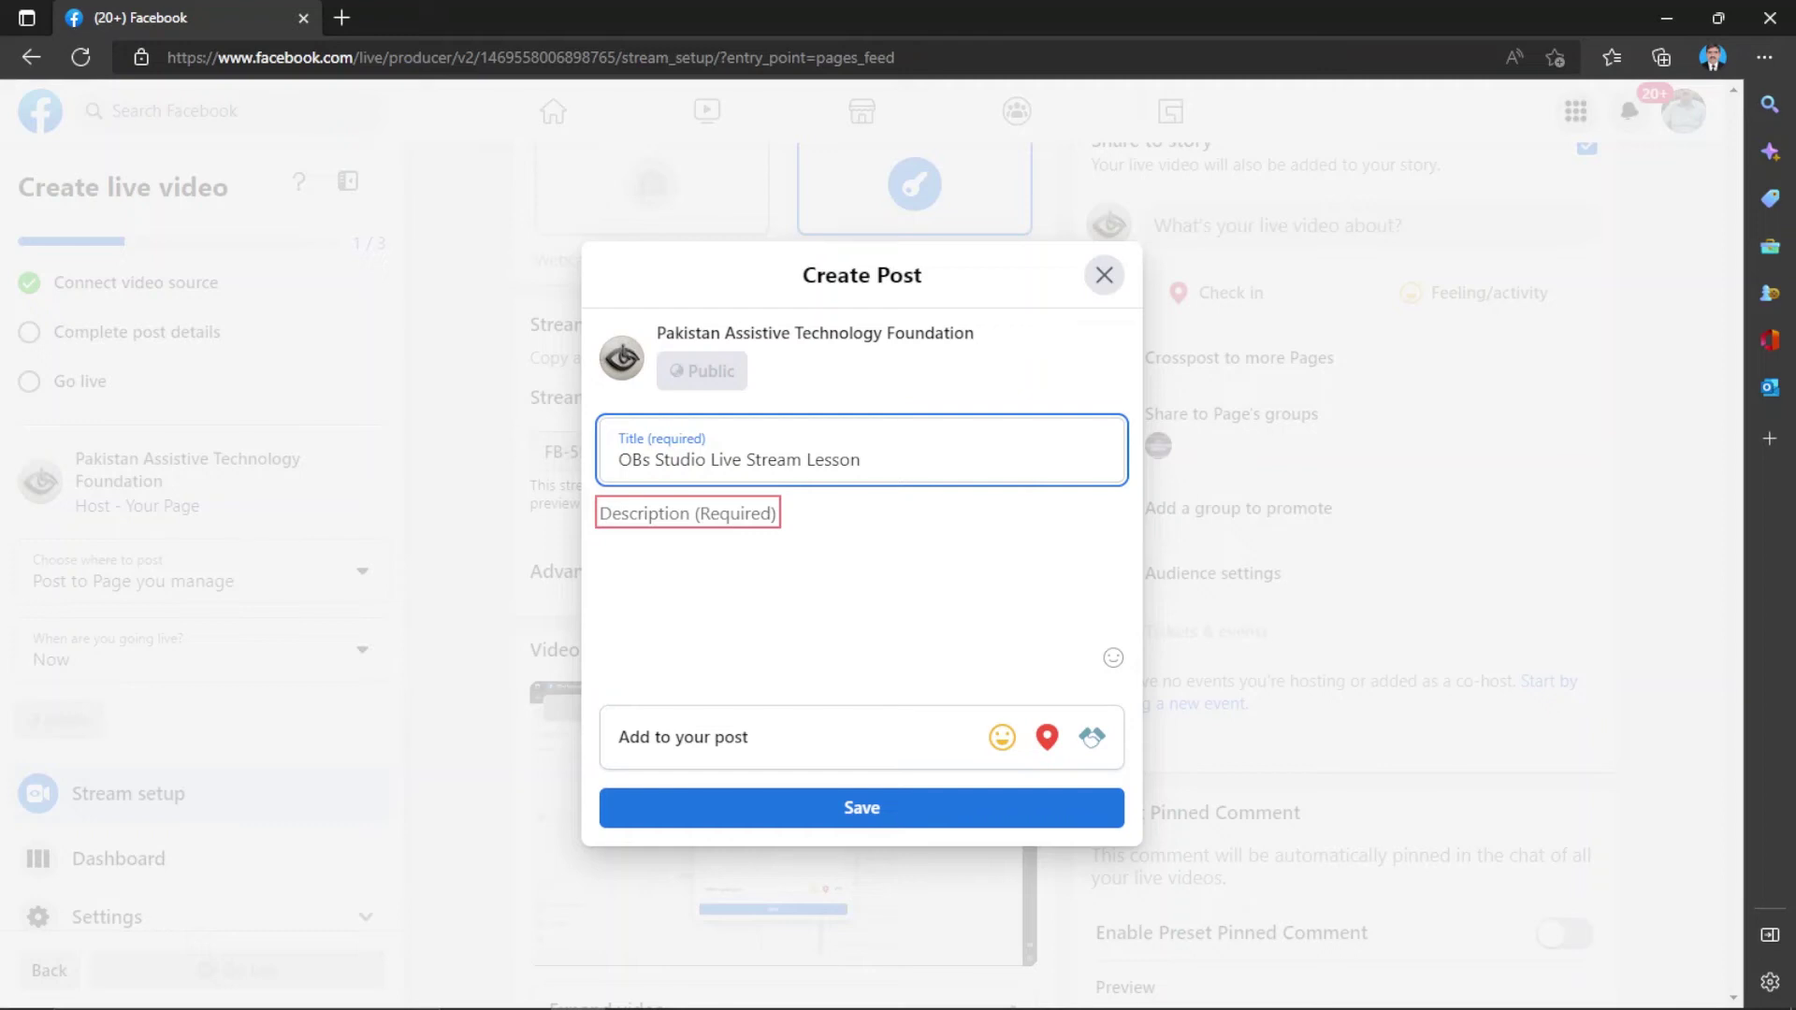
{"action": "key", "text": "Down"}
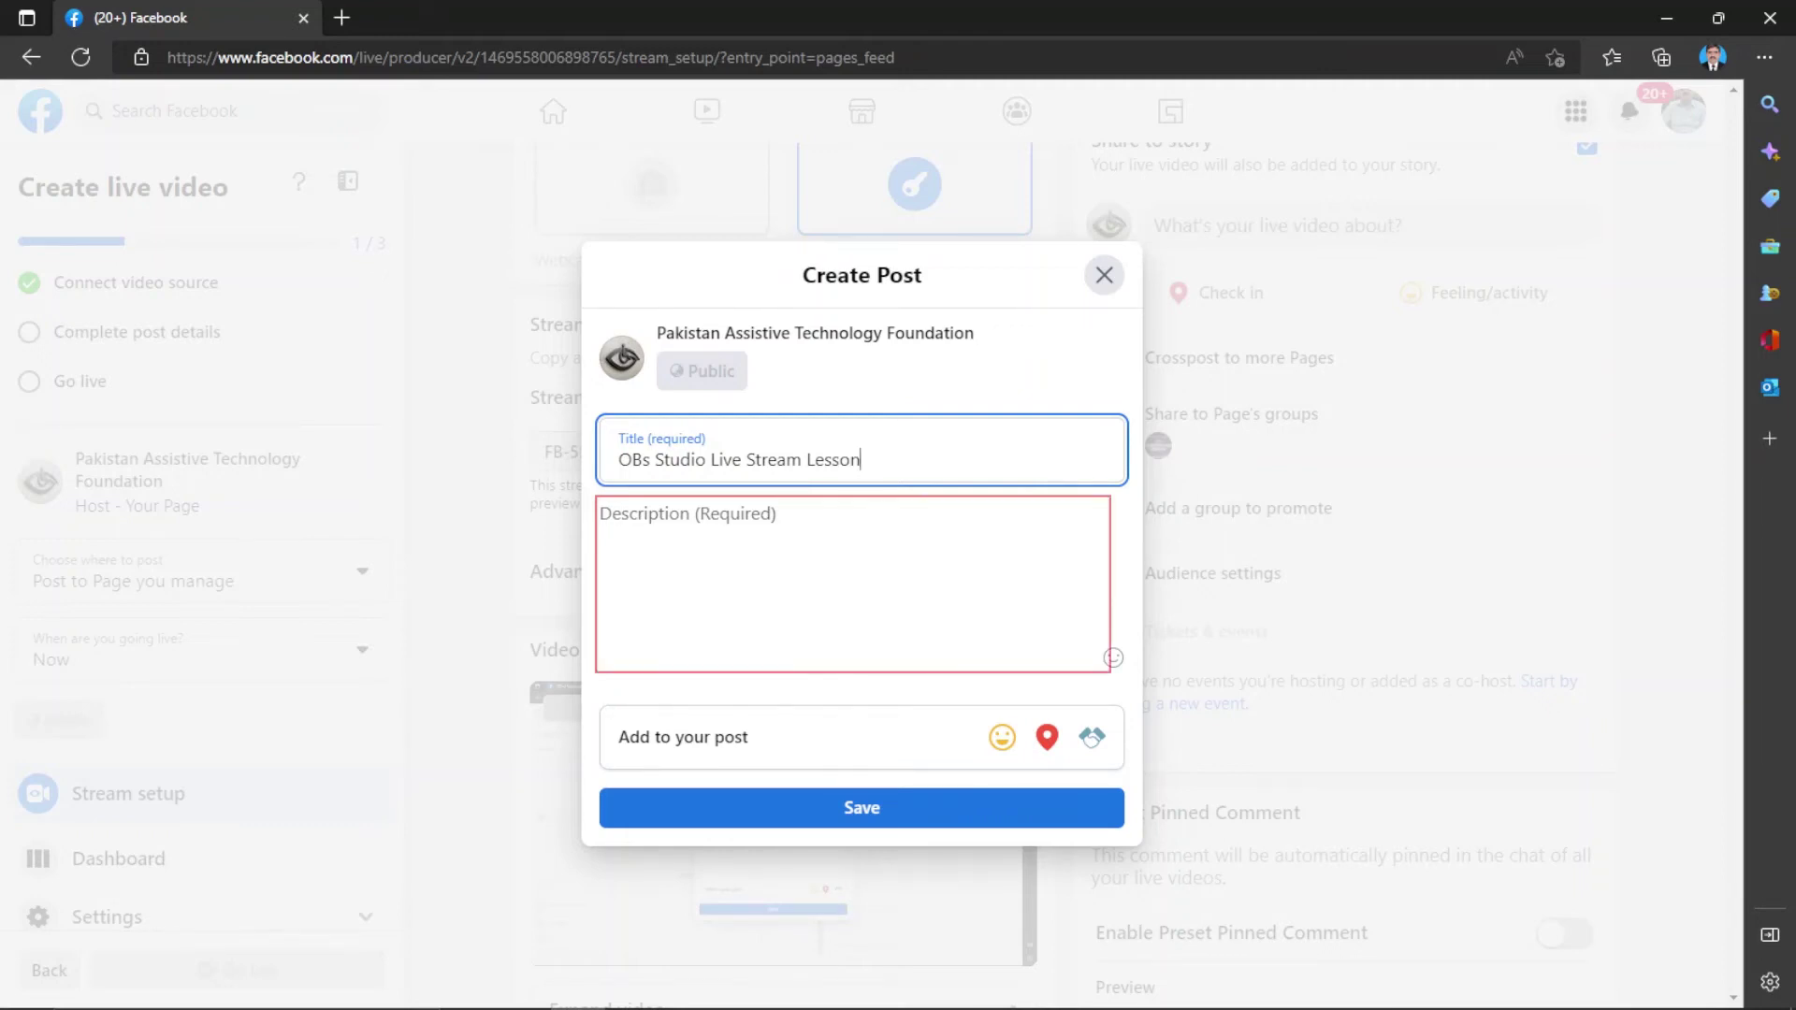
{"action": "key", "text": "Return"}
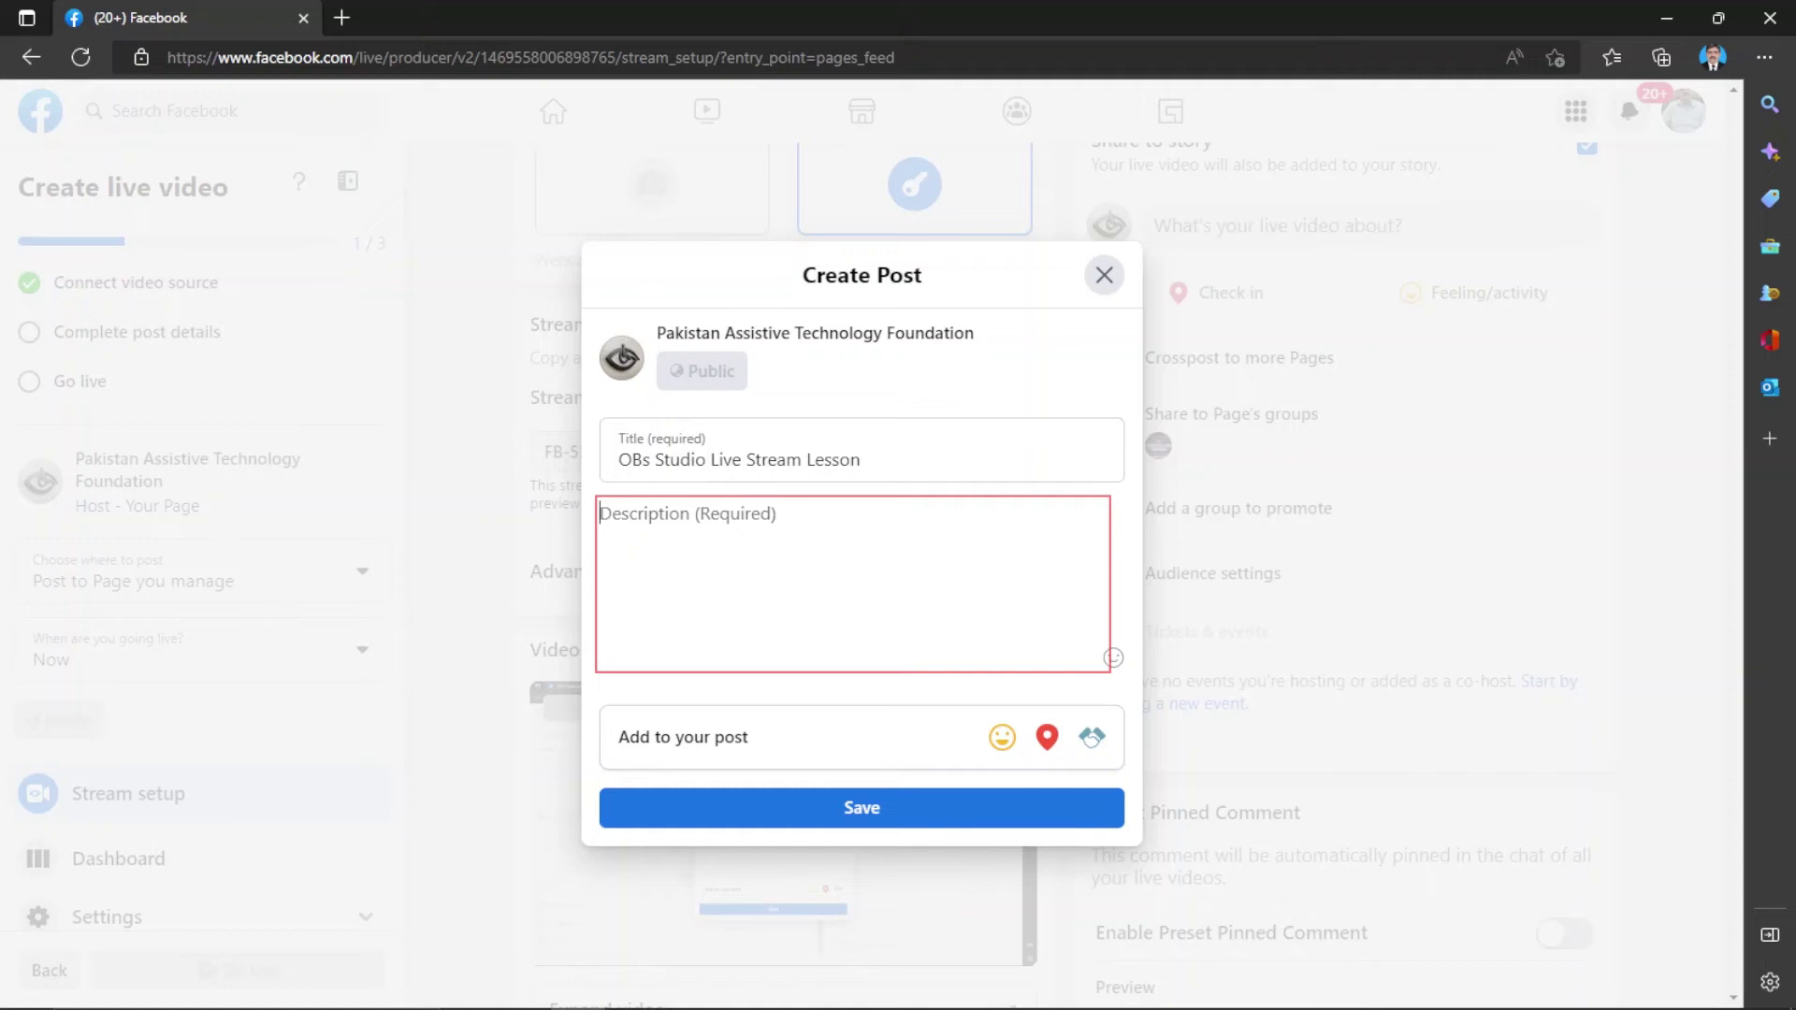
{"action": "type", "text": "learn how to stream on facebo"}
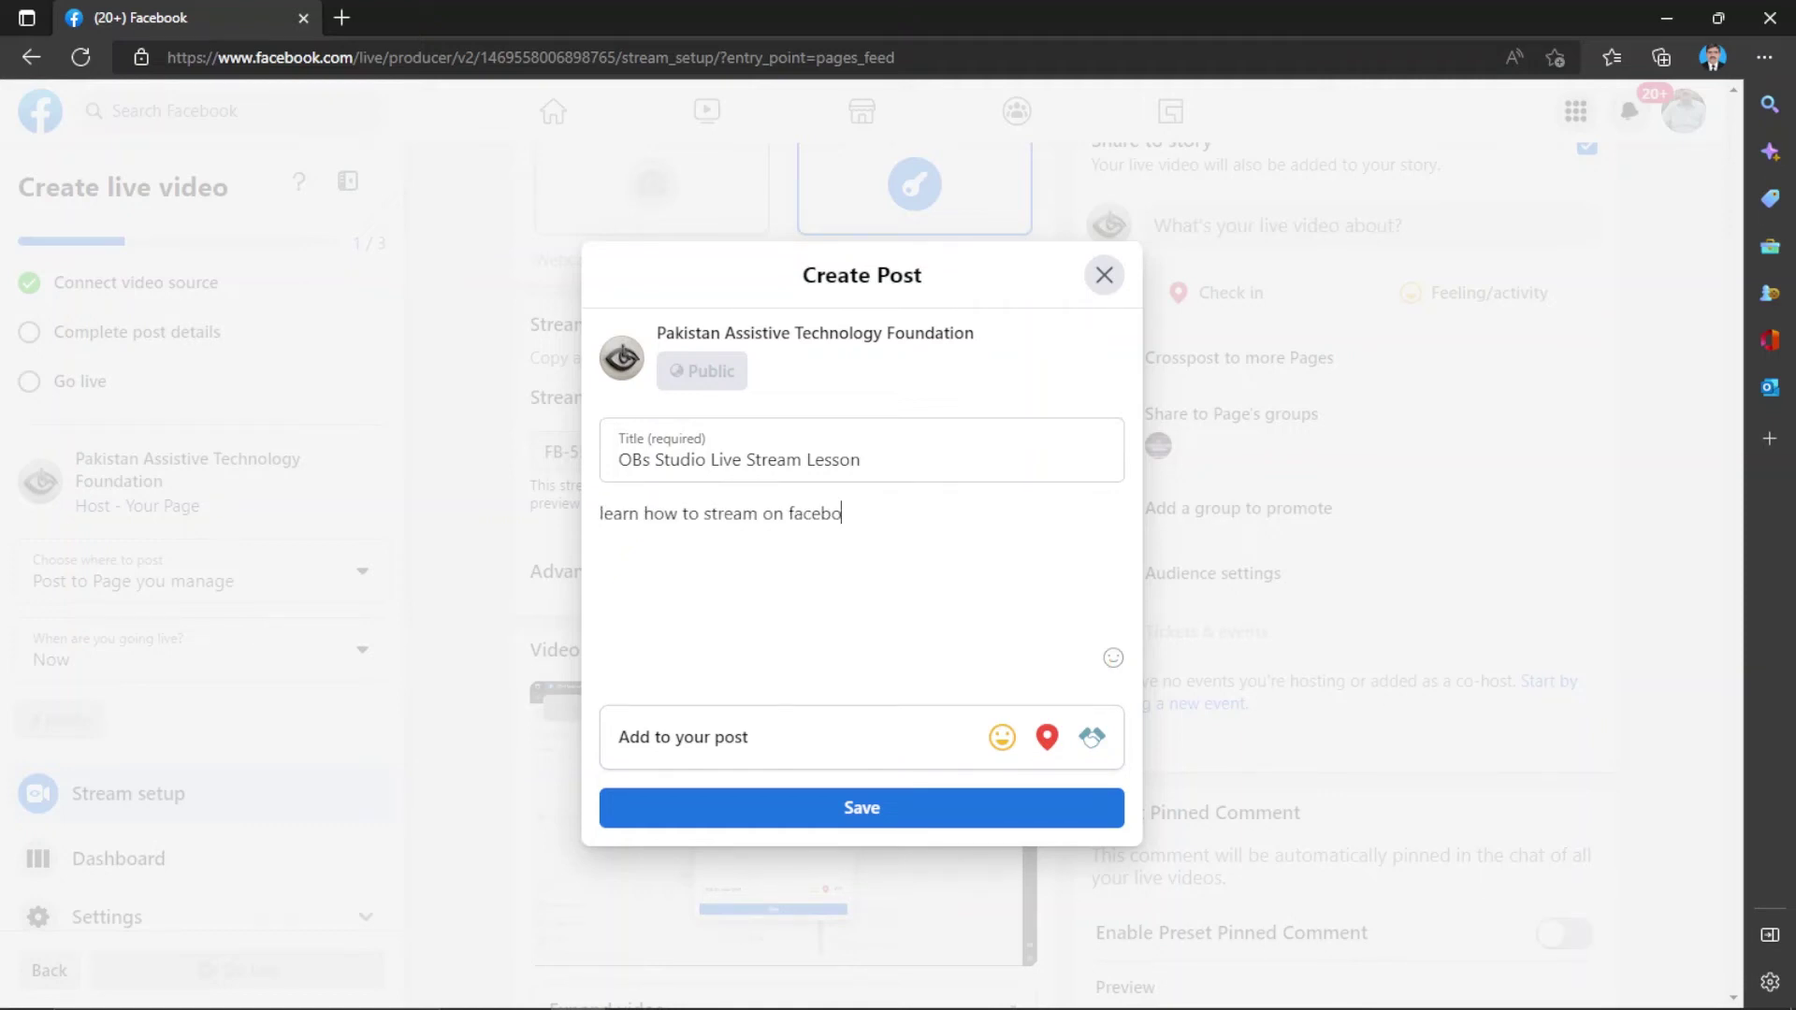
{"action": "type", "text": "ok using obs studio."}
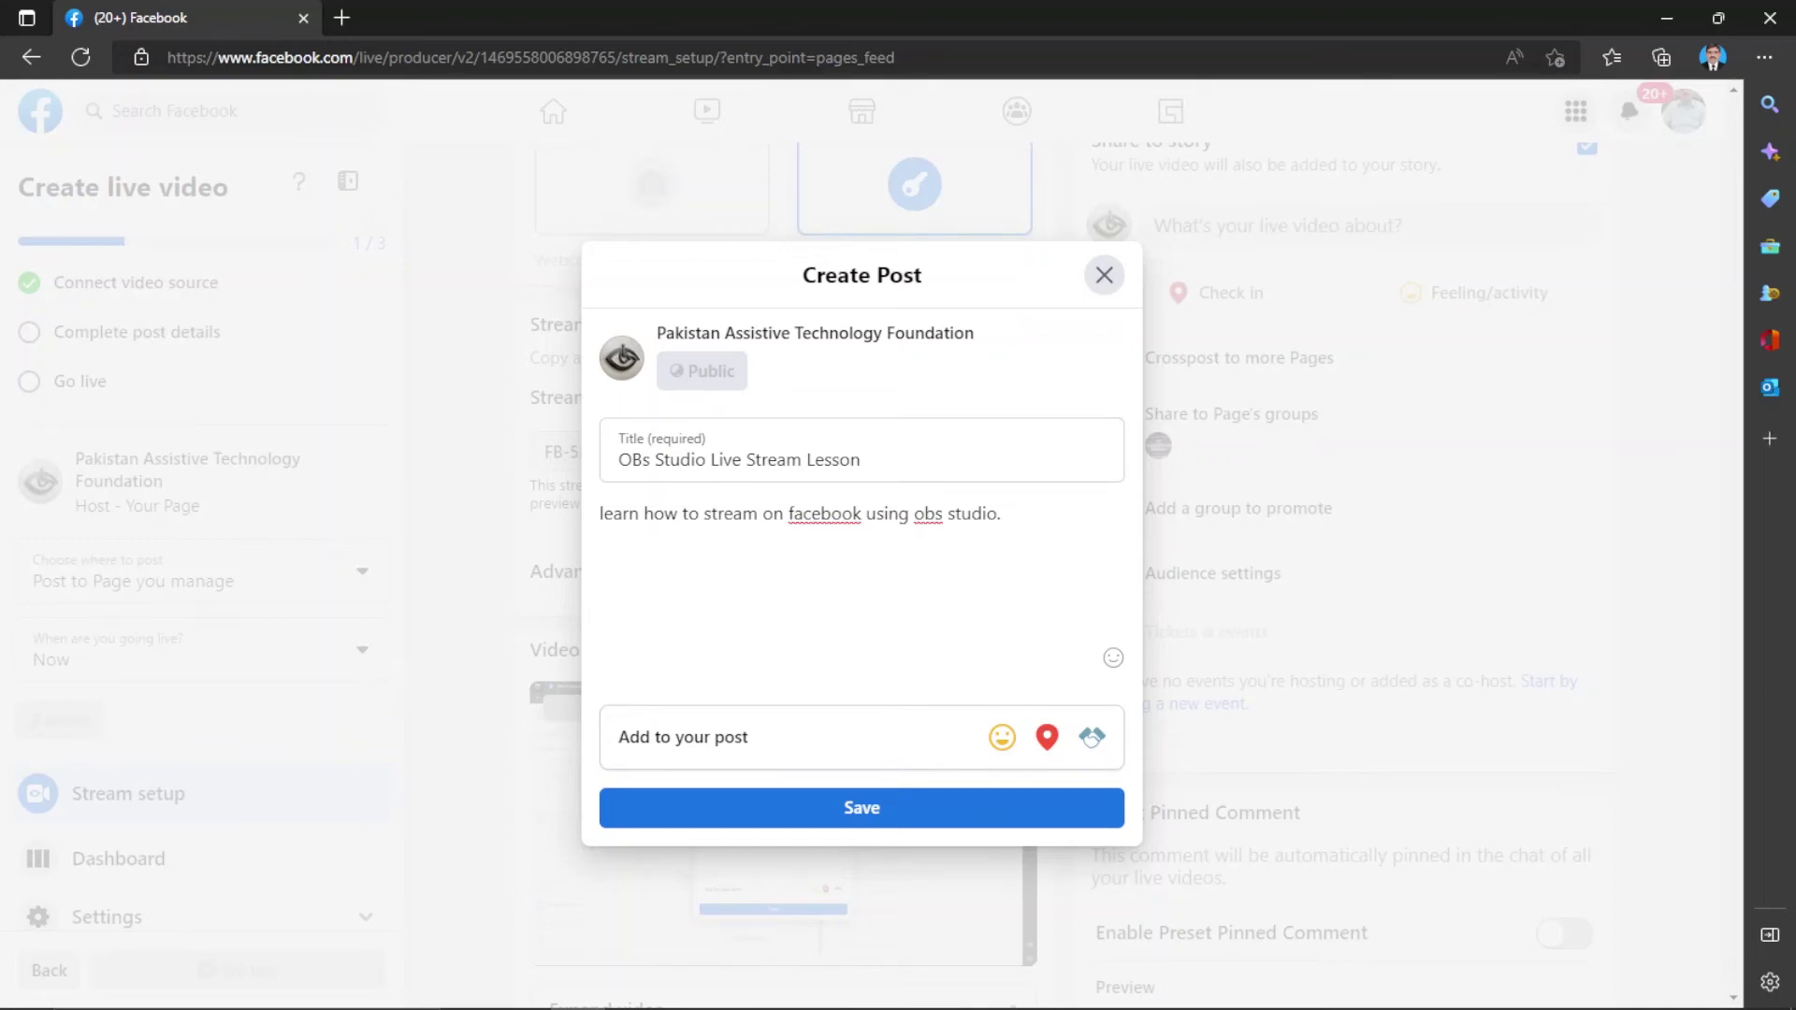
{"action": "key", "text": "Return"}
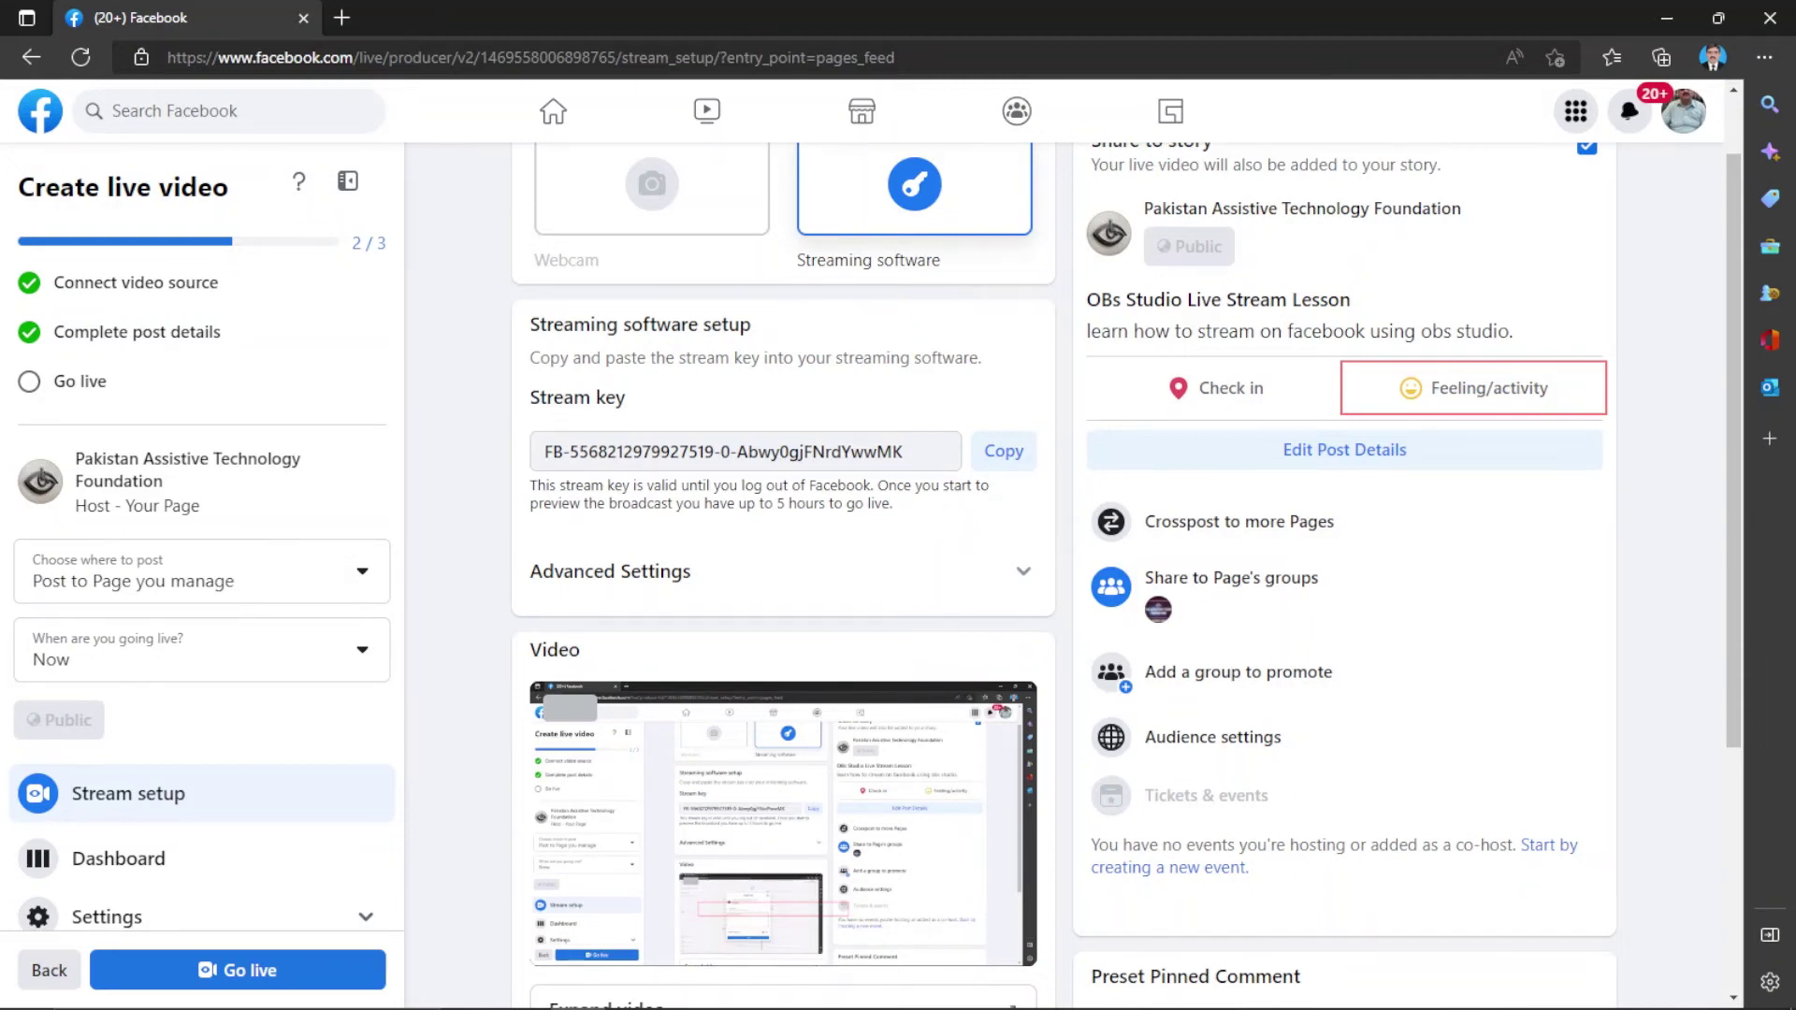
Search the page for "back" with JAWS Find to reach the adjacent Go live control, and start the live broadcast.
{"action": "key", "text": "Down"}
{"action": "key", "text": "Down"}
{"action": "key", "text": "Down"}
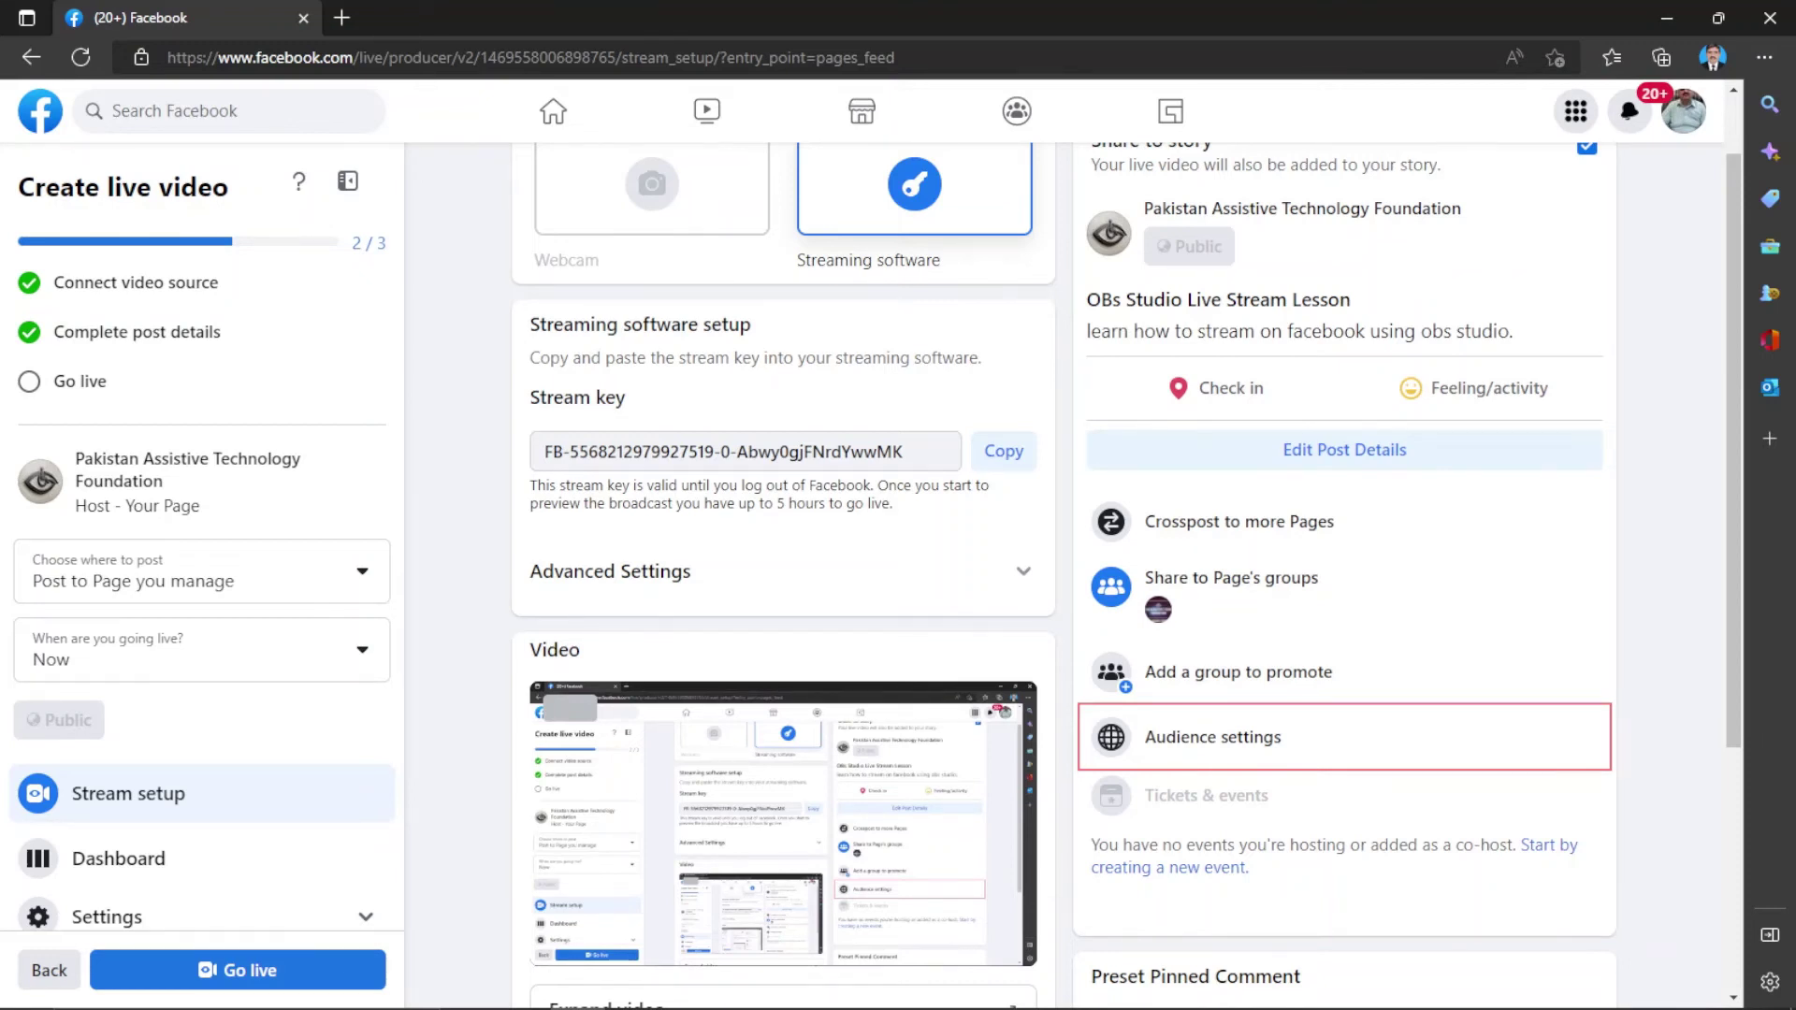
{"action": "key", "text": "alt+Tab"}
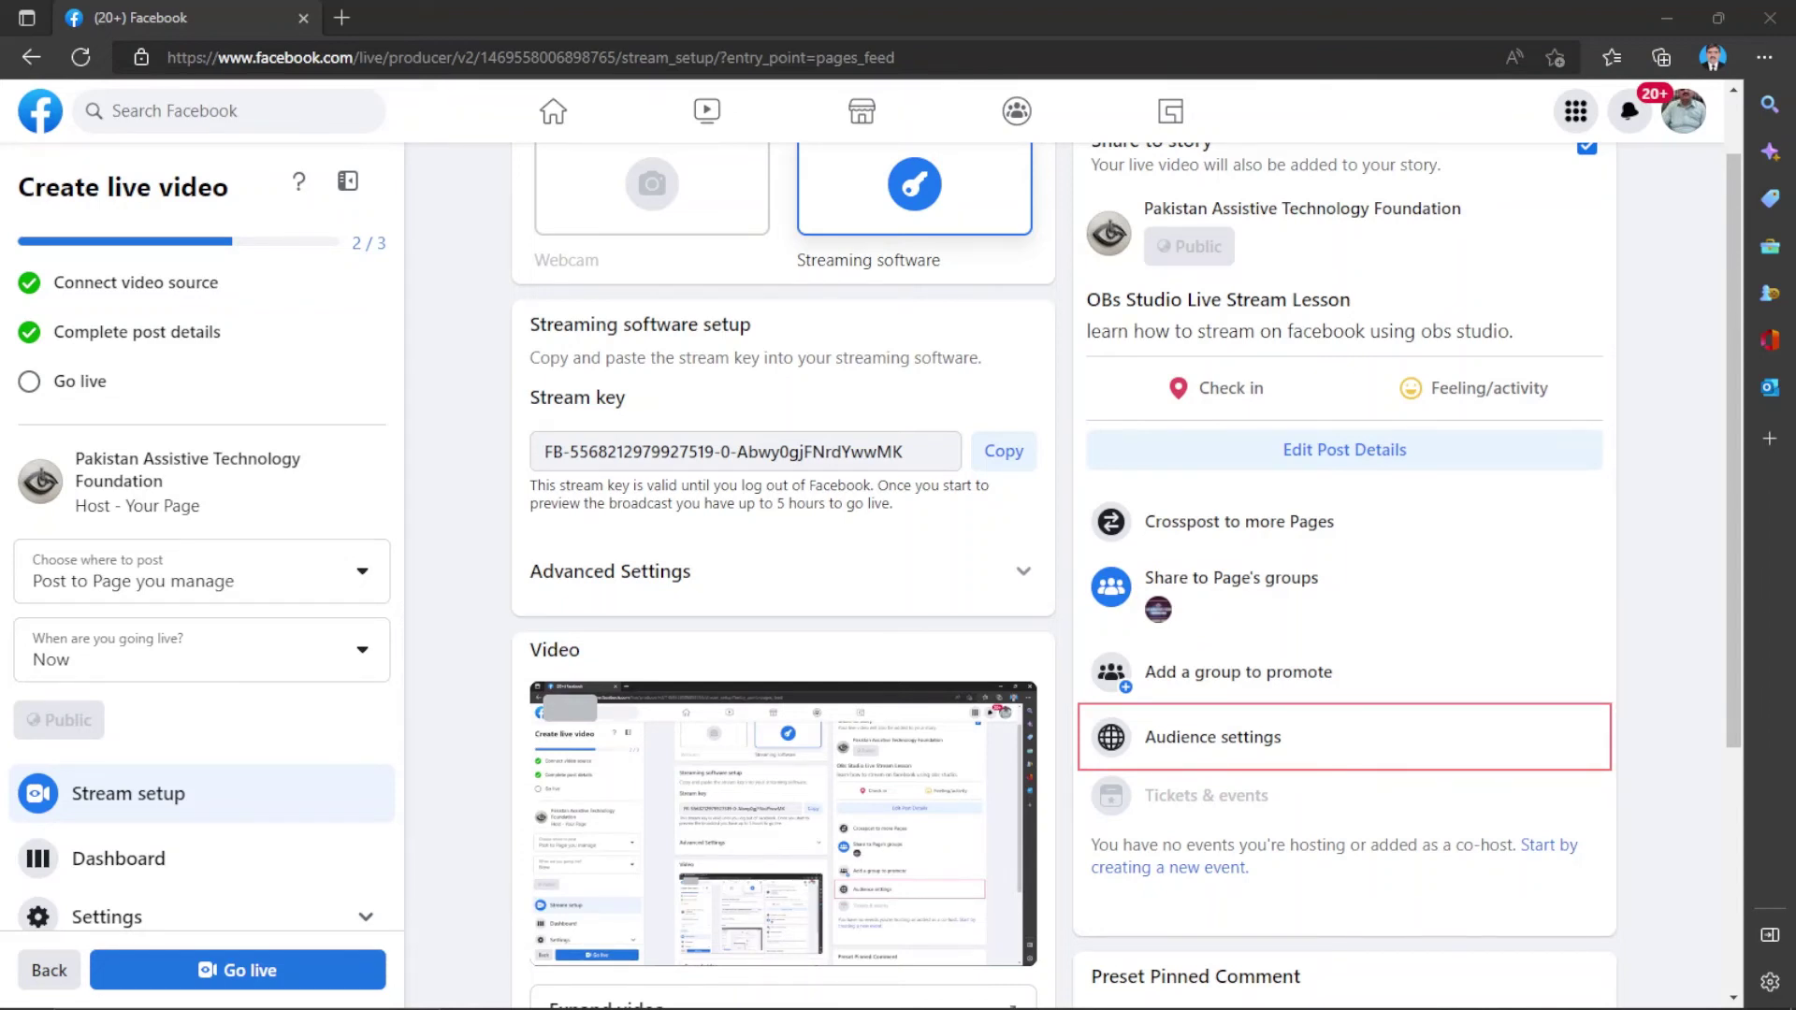
{"action": "key", "text": "ctrl+Insert+f"}
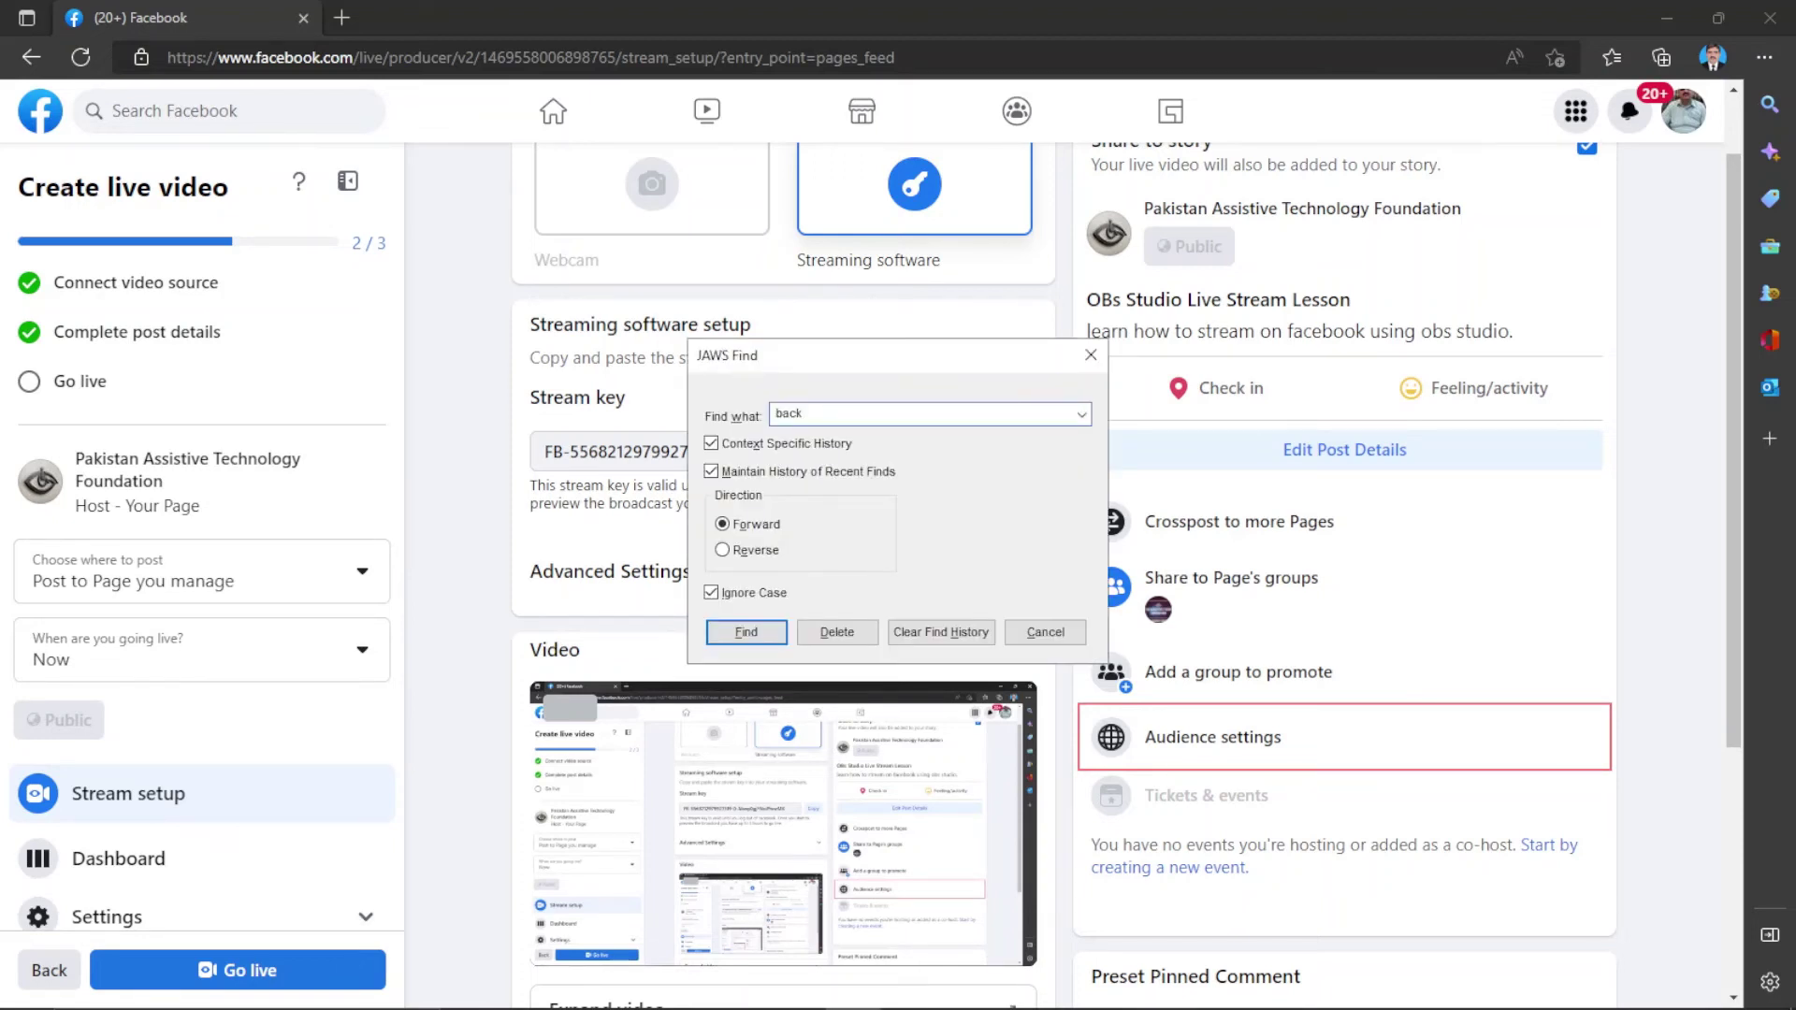
{"action": "key", "text": "Return"}
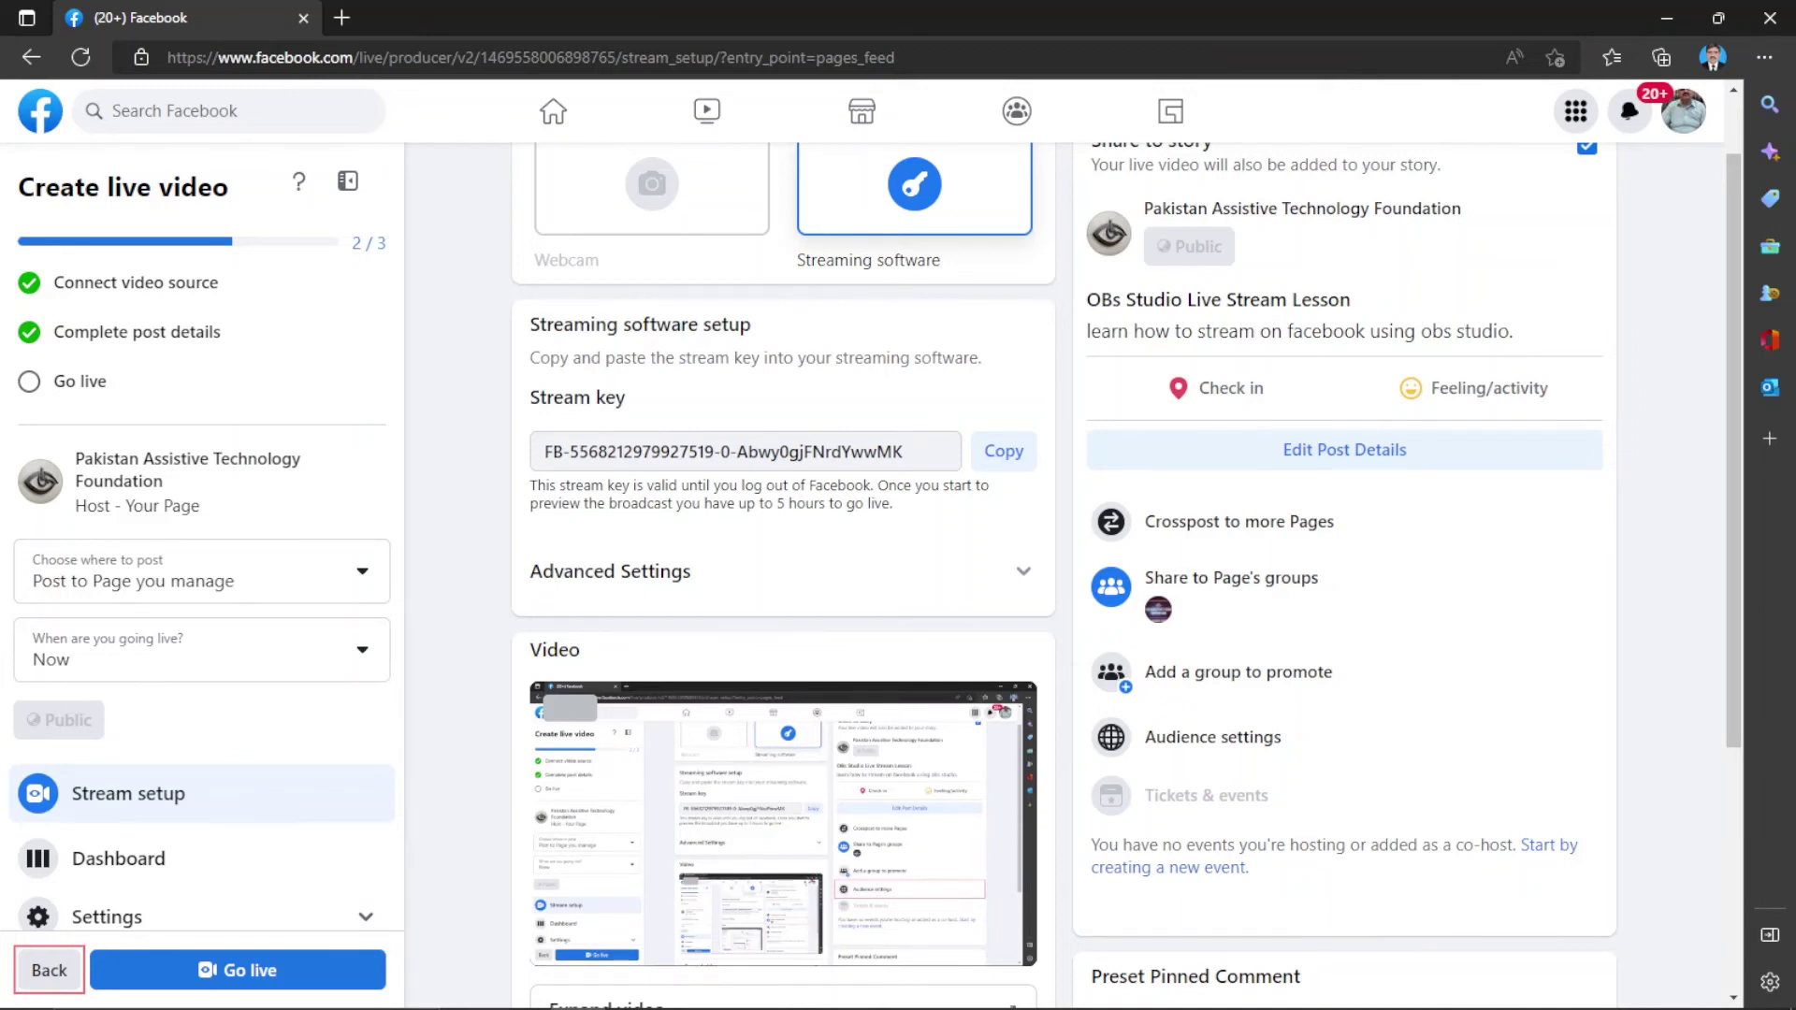
{"action": "key", "text": "Tab"}
{"action": "key", "text": "Return"}
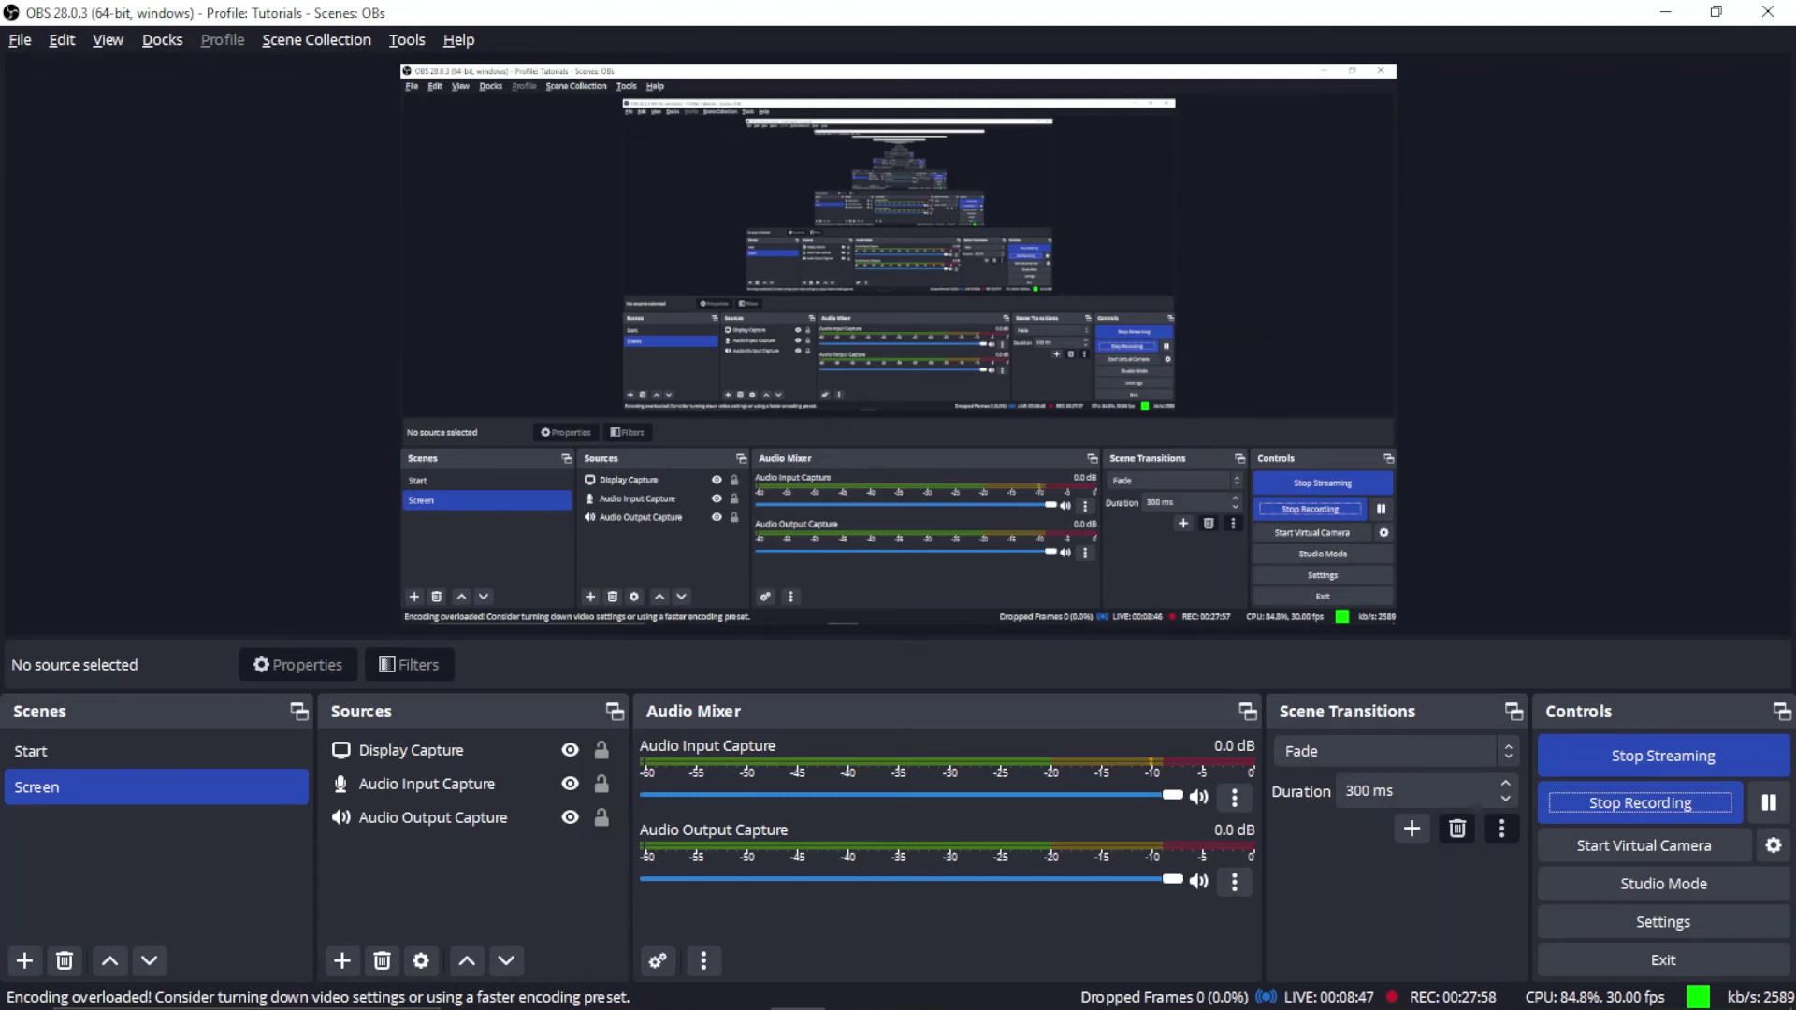
Stop streaming in OBS, and review the ended video's options on the Facebook dashboard from View post to Delete video & return to Page.
{"action": "left_click", "coordinate": [1663, 756]}
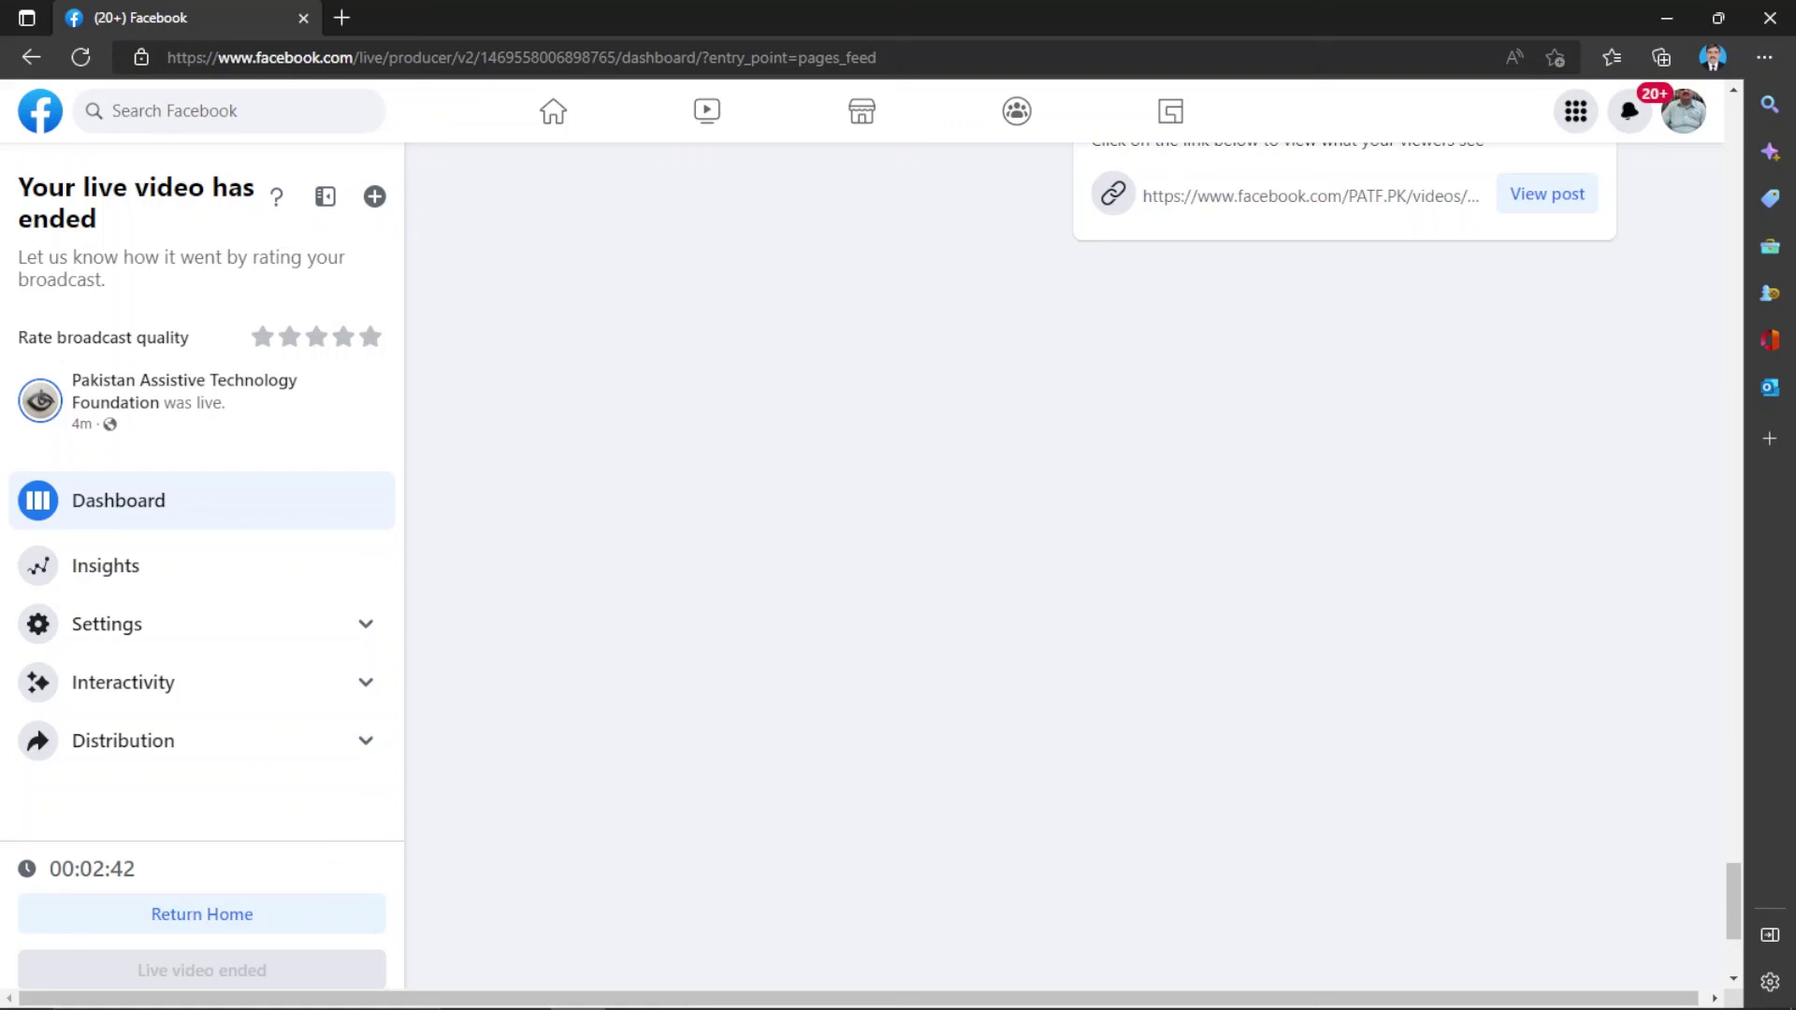
{"action": "key", "text": "h"}
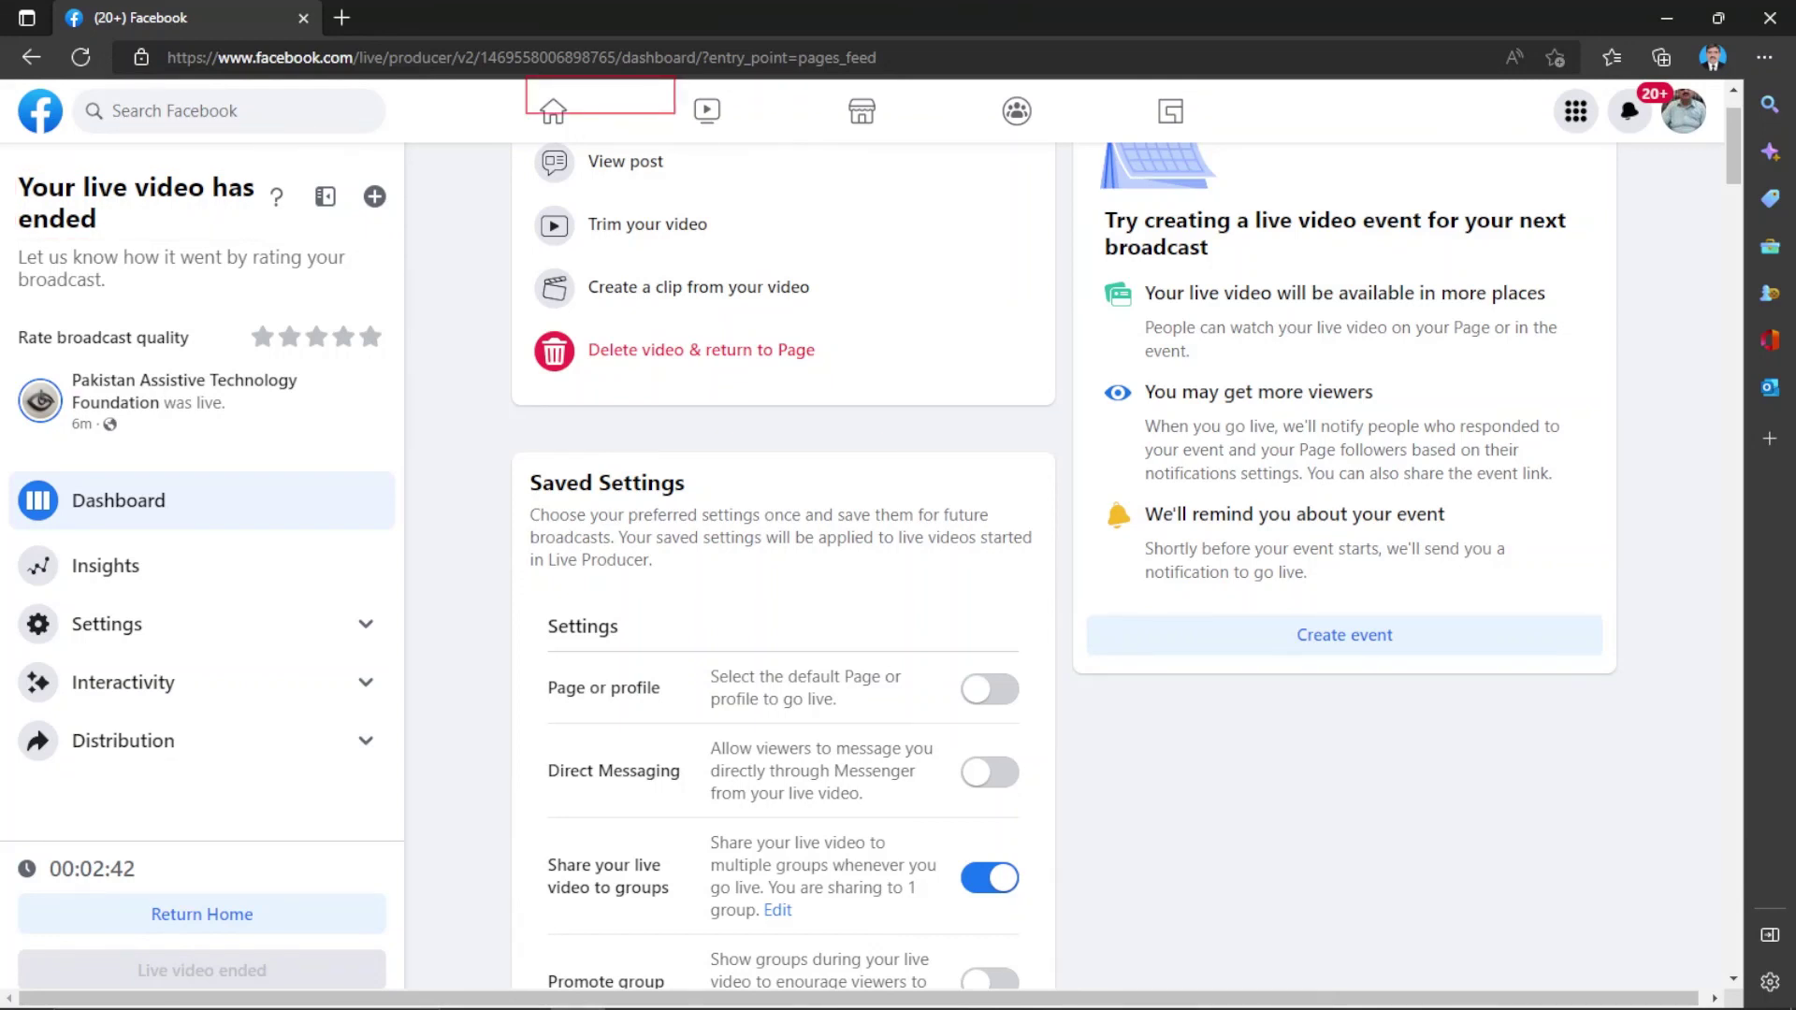
{"action": "key", "text": "Down"}
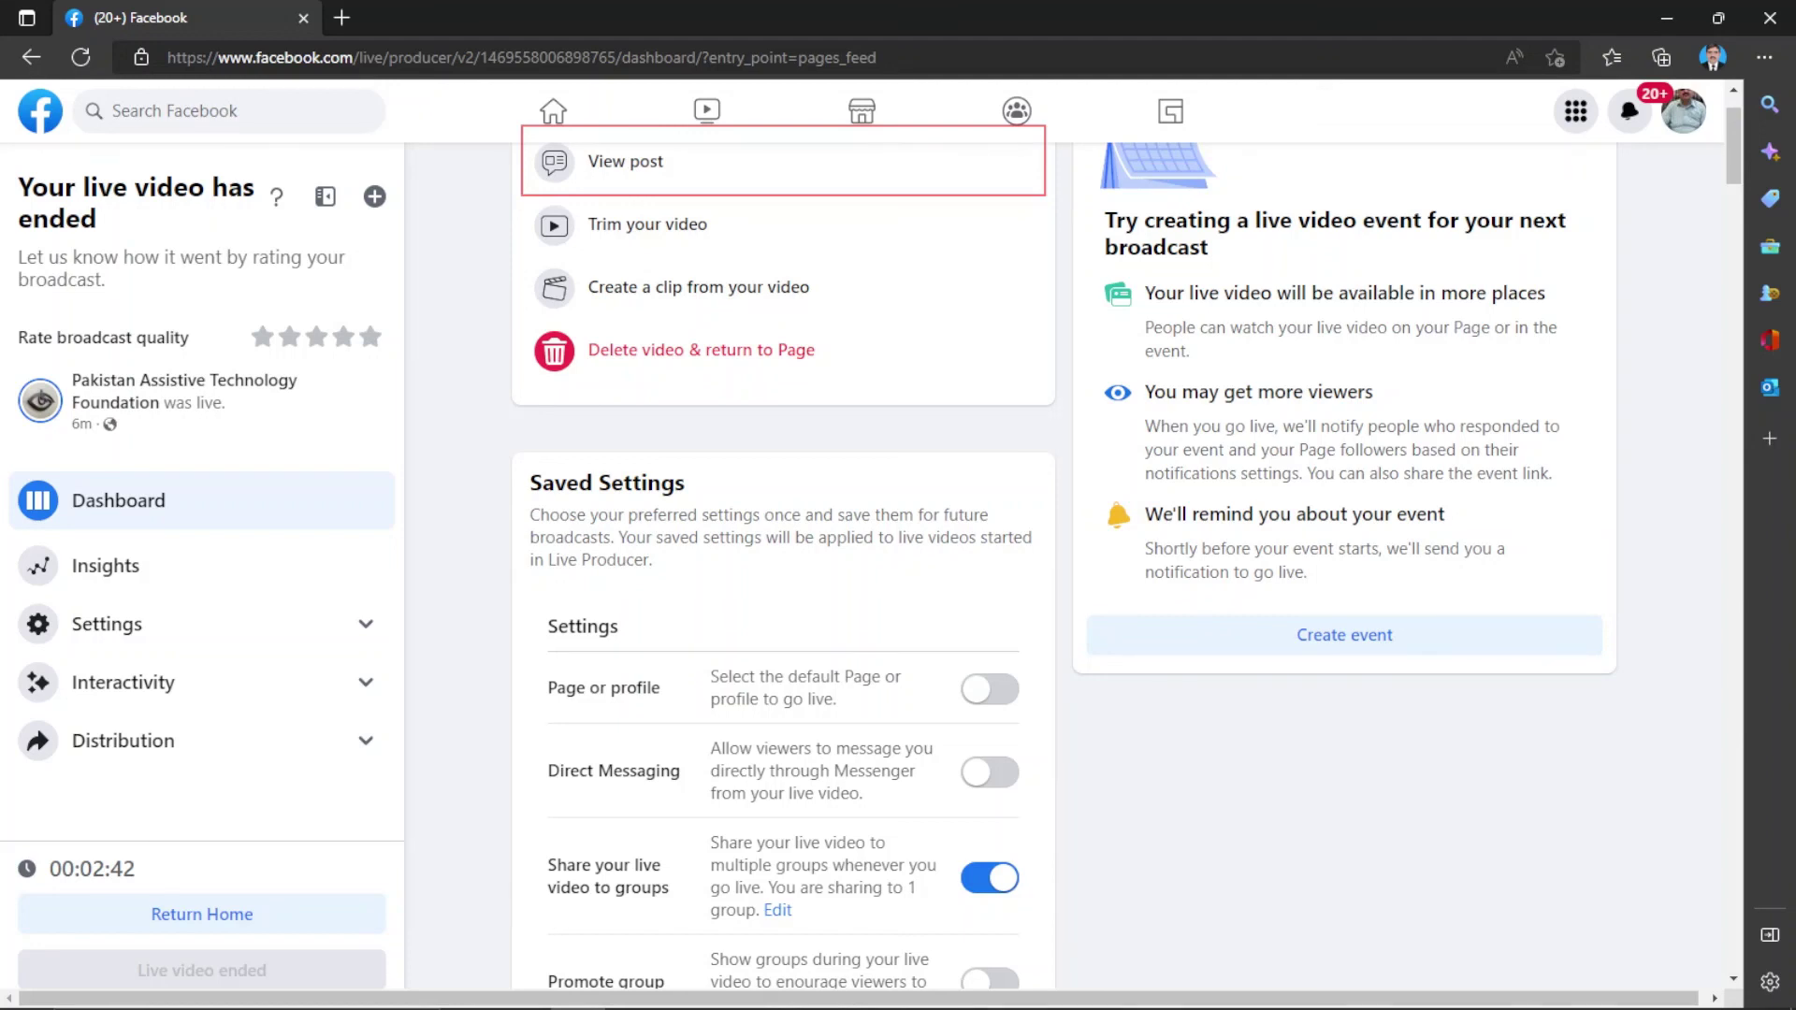
{"action": "key", "text": "Down"}
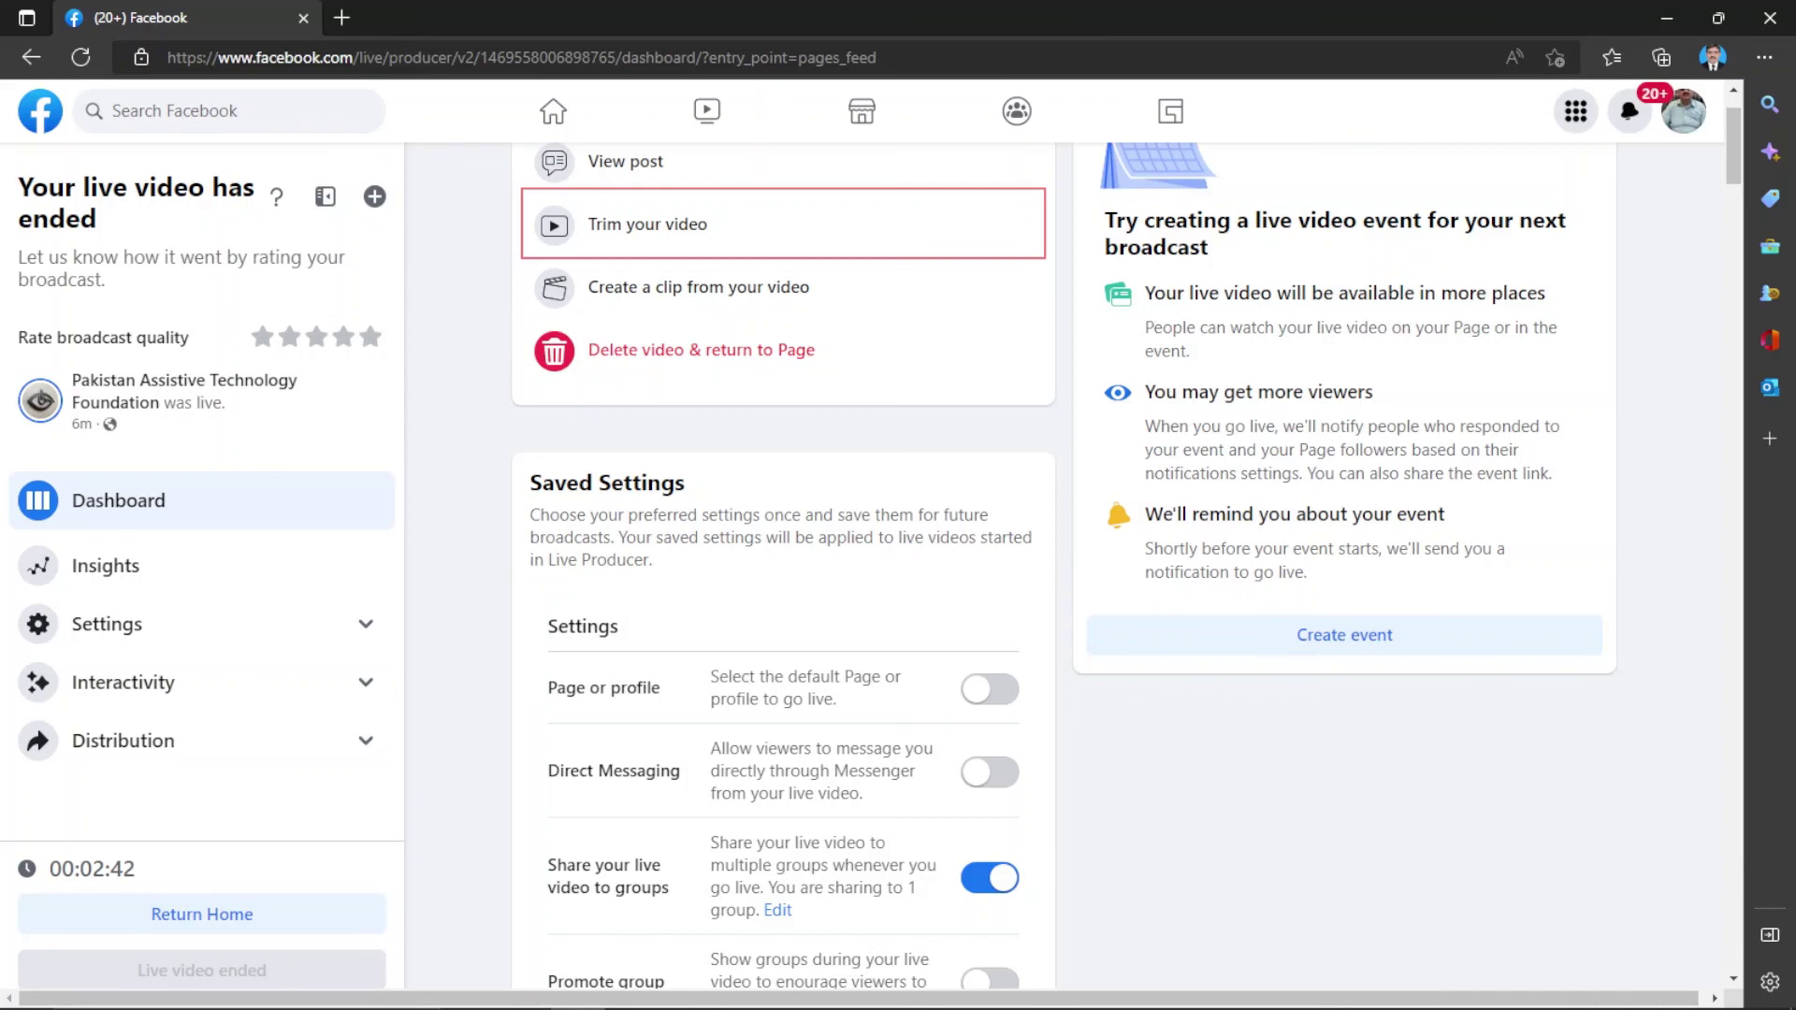
{"action": "key", "text": "Down"}
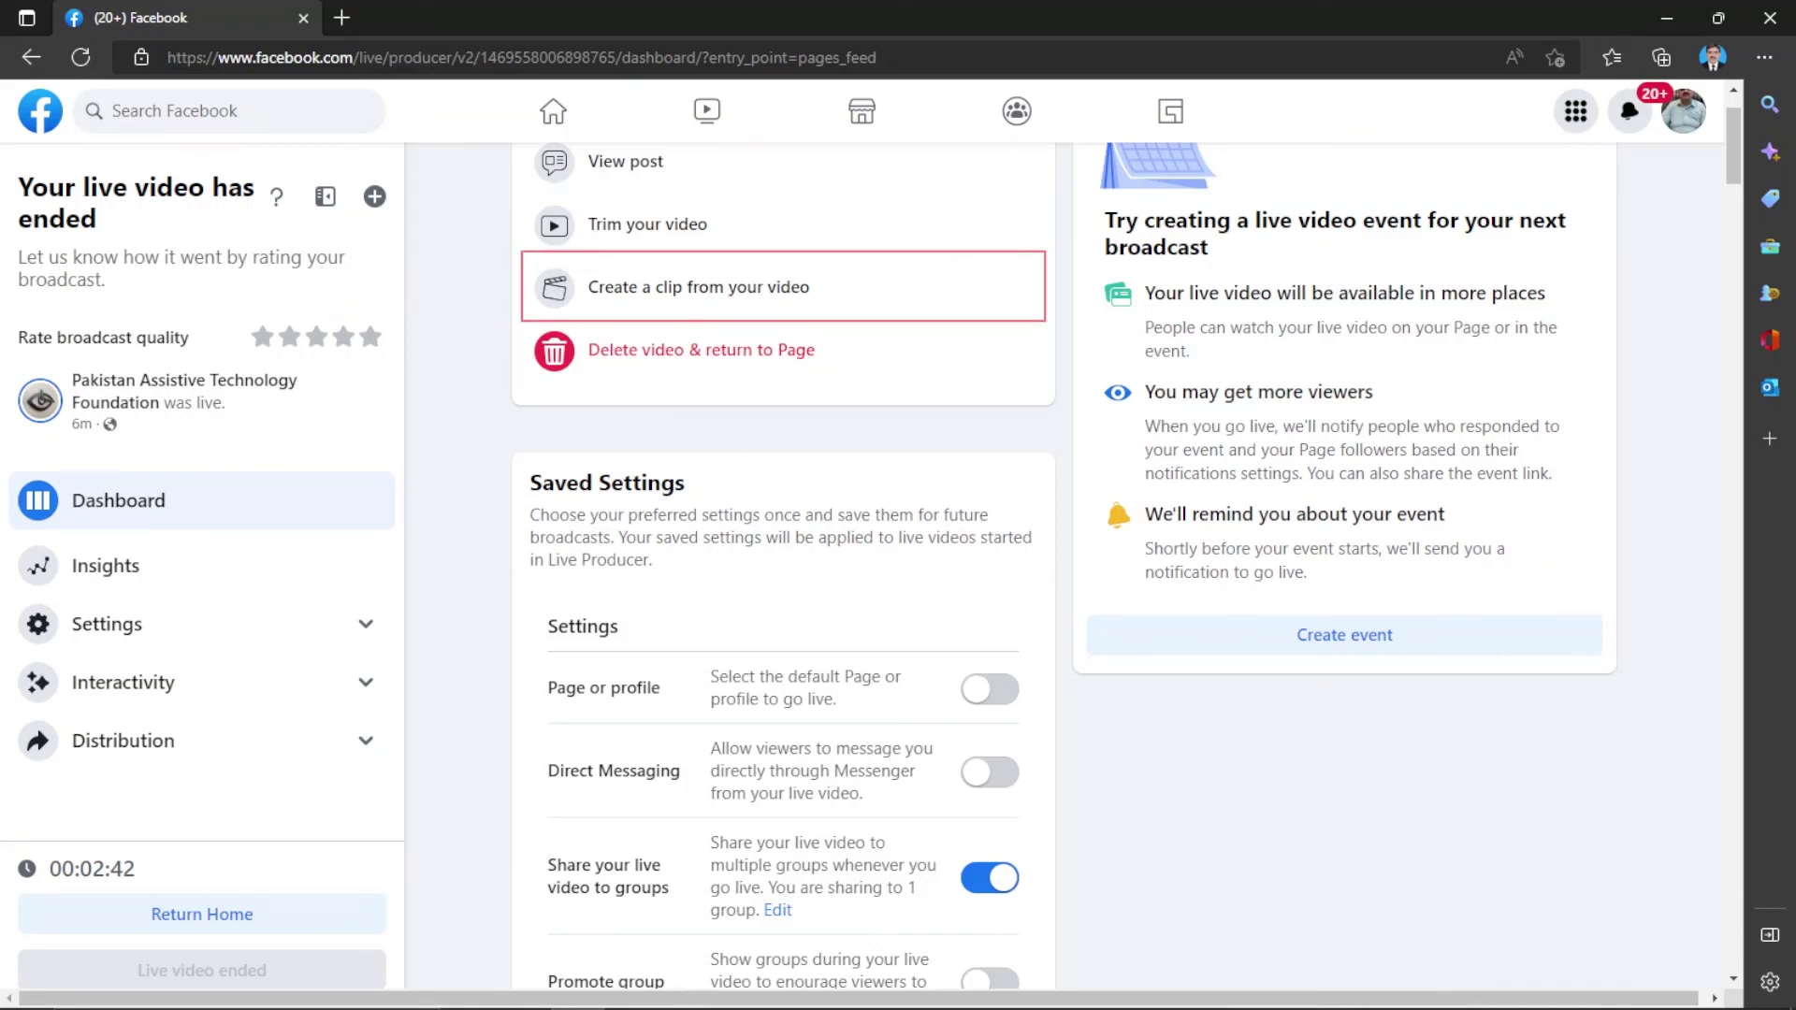
{"action": "key", "text": "Down"}
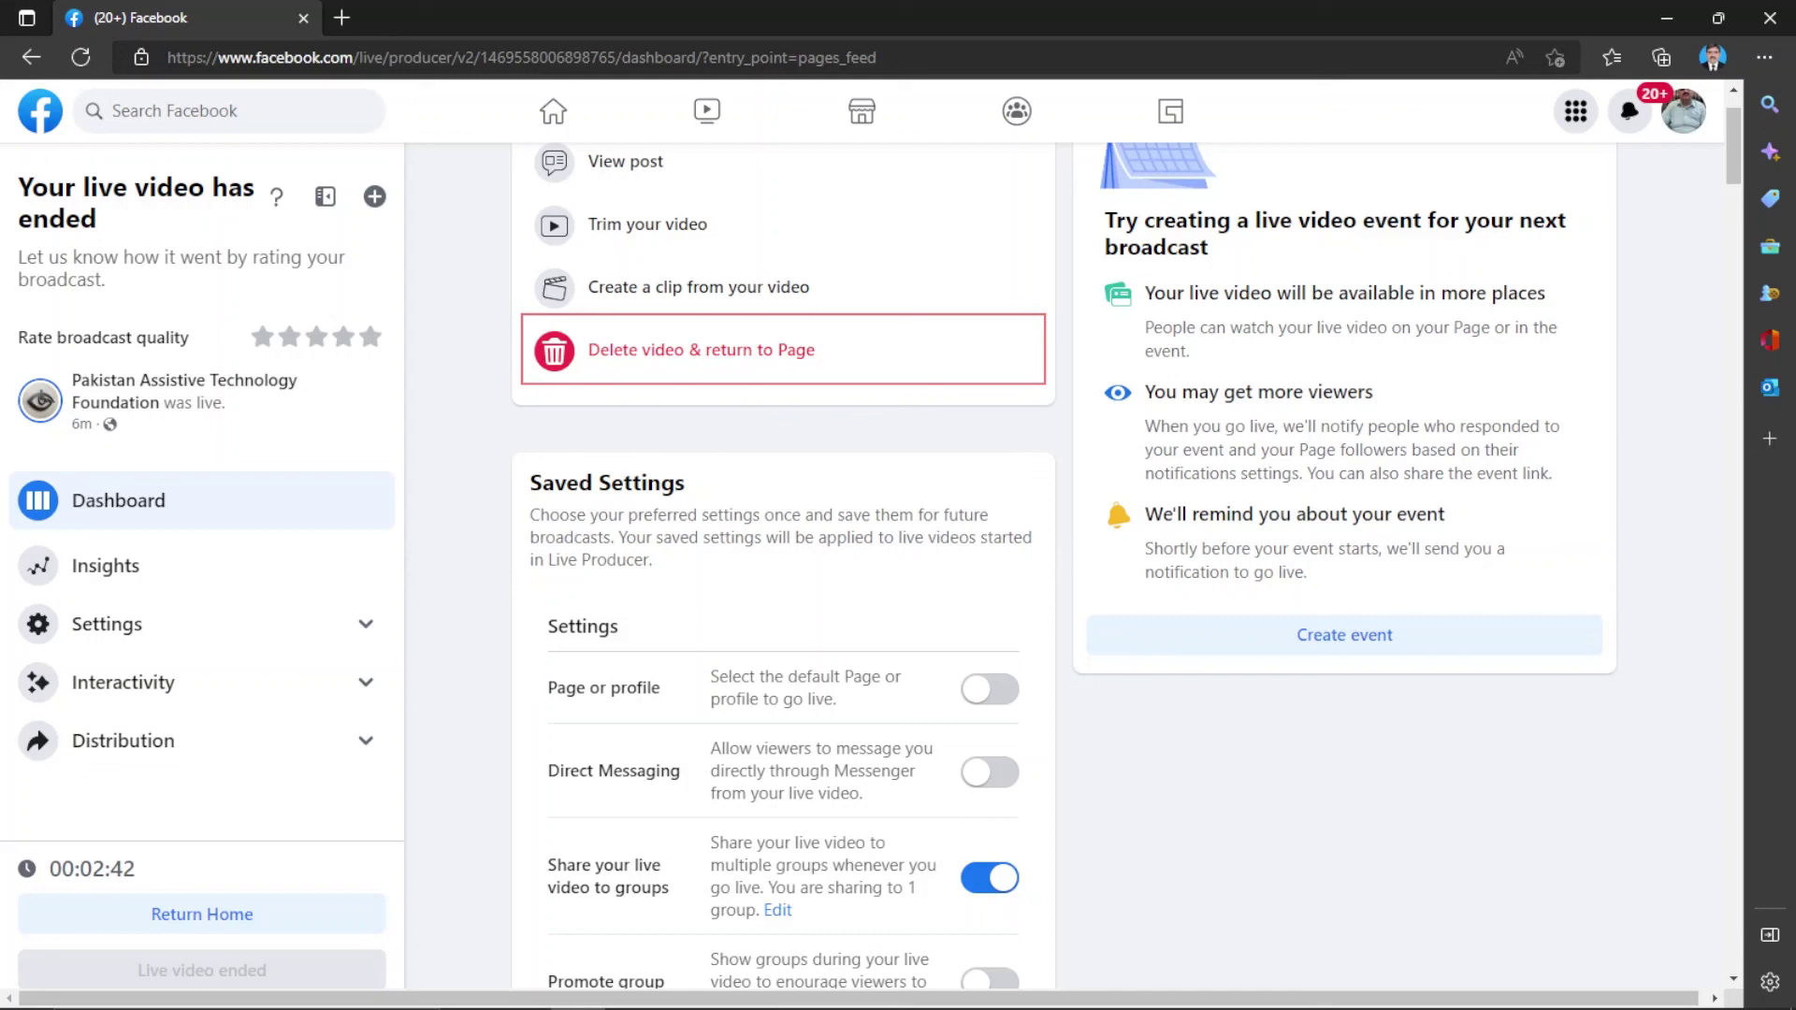